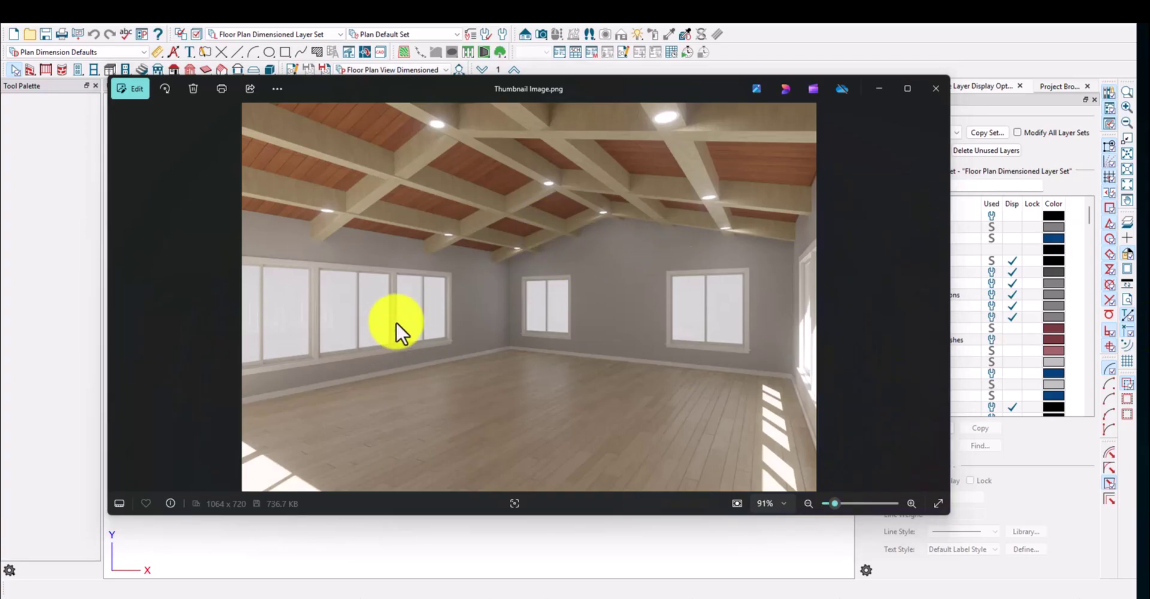
Look over the reference picture of the vaulted room with exposed beams and close it
scroll(531, 206, up, 5)
scroll(636, 322, down, 5)
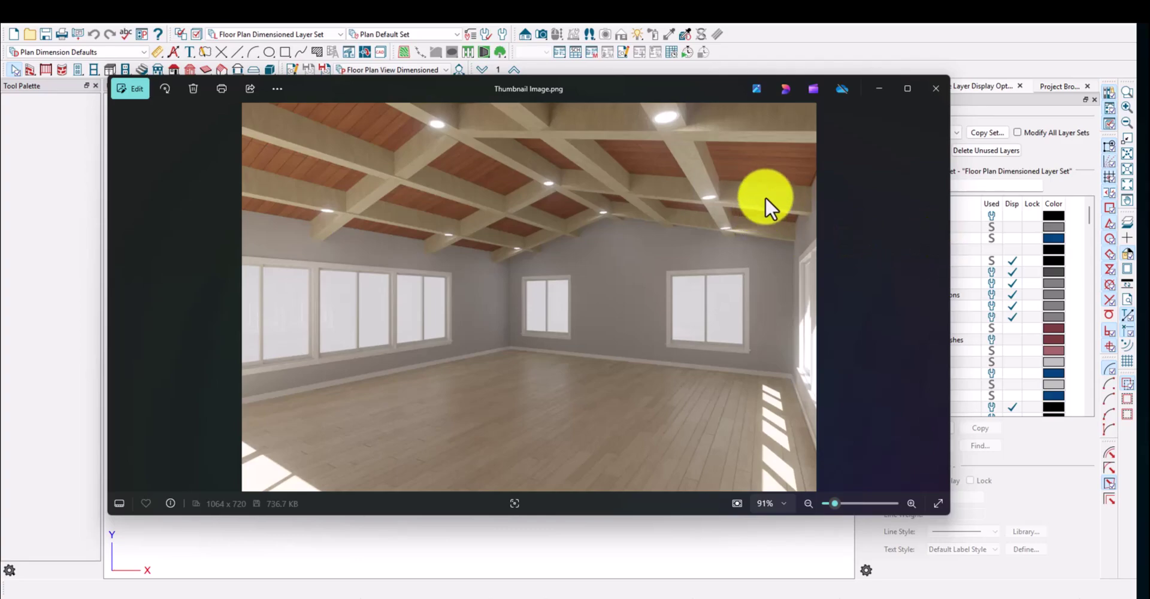
click(936, 90)
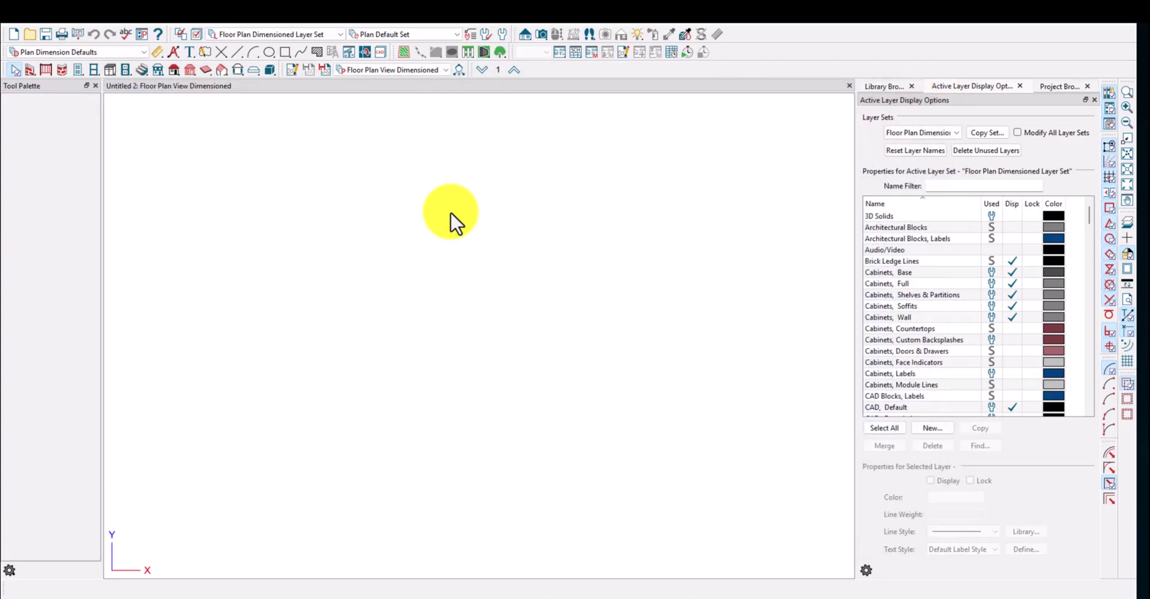
In the roof defaults, enable Auto Rebuild Roofs and use Trusses as the framing method
click(29, 70)
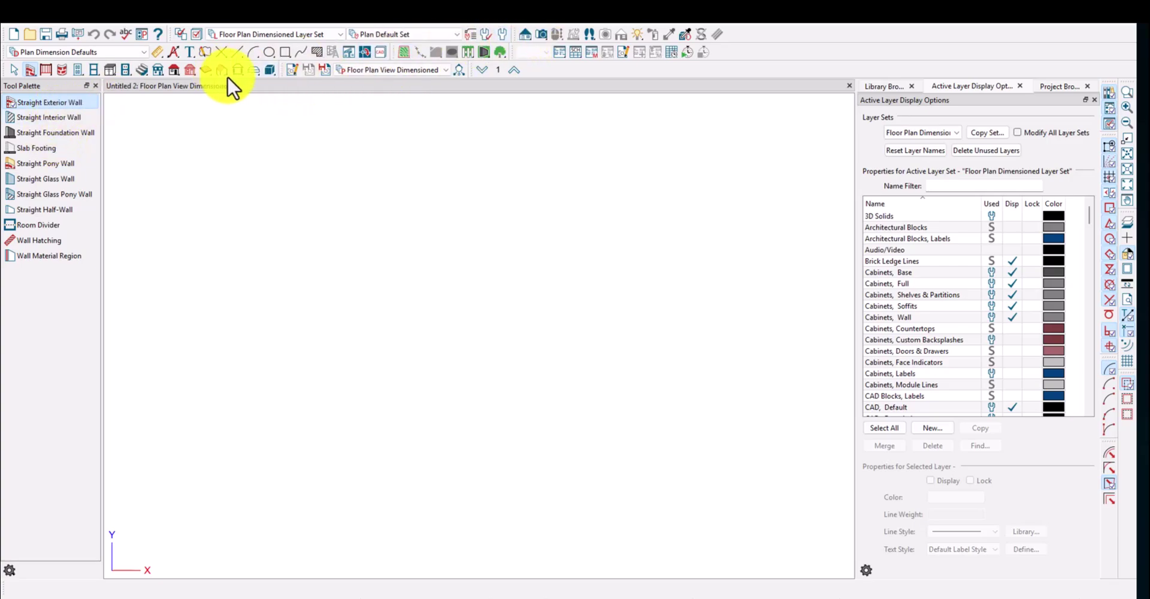
click(505, 38)
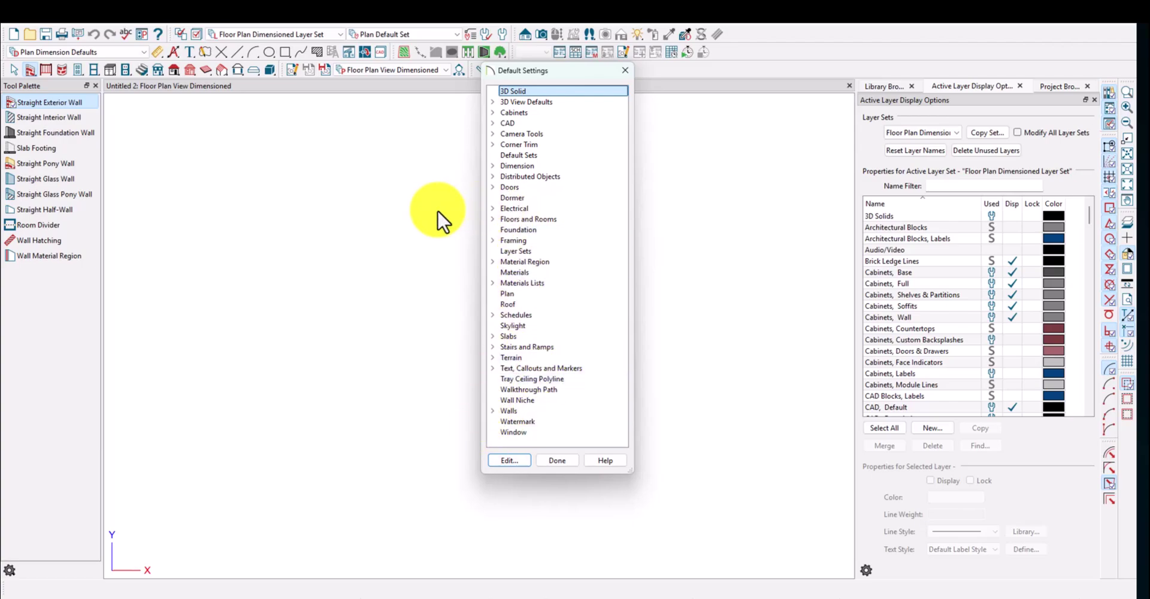
click(532, 305)
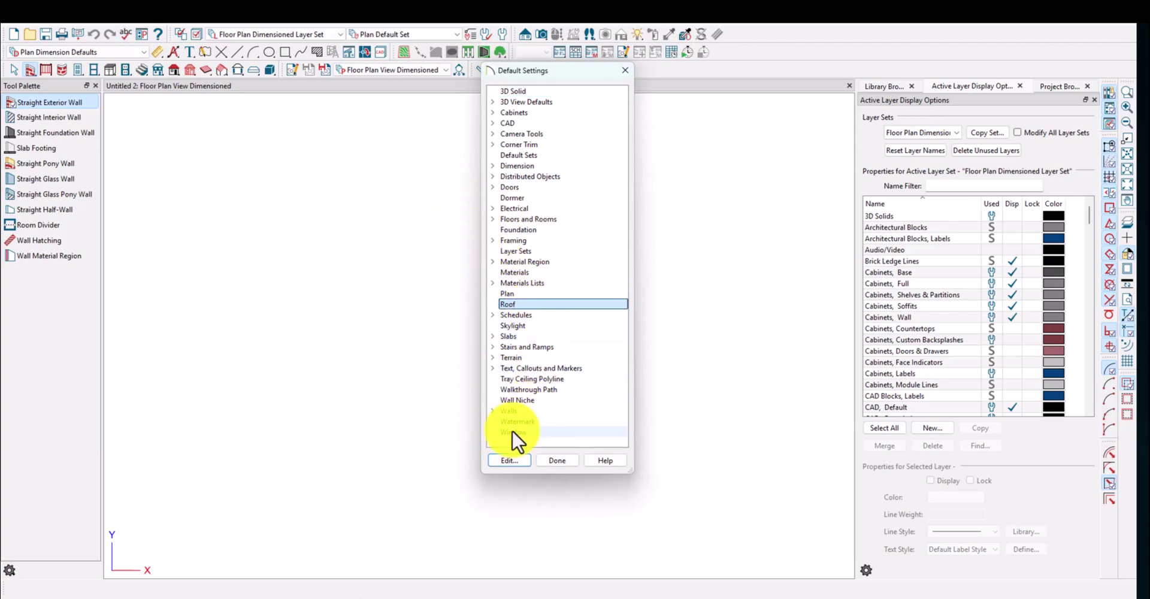
click(500, 460)
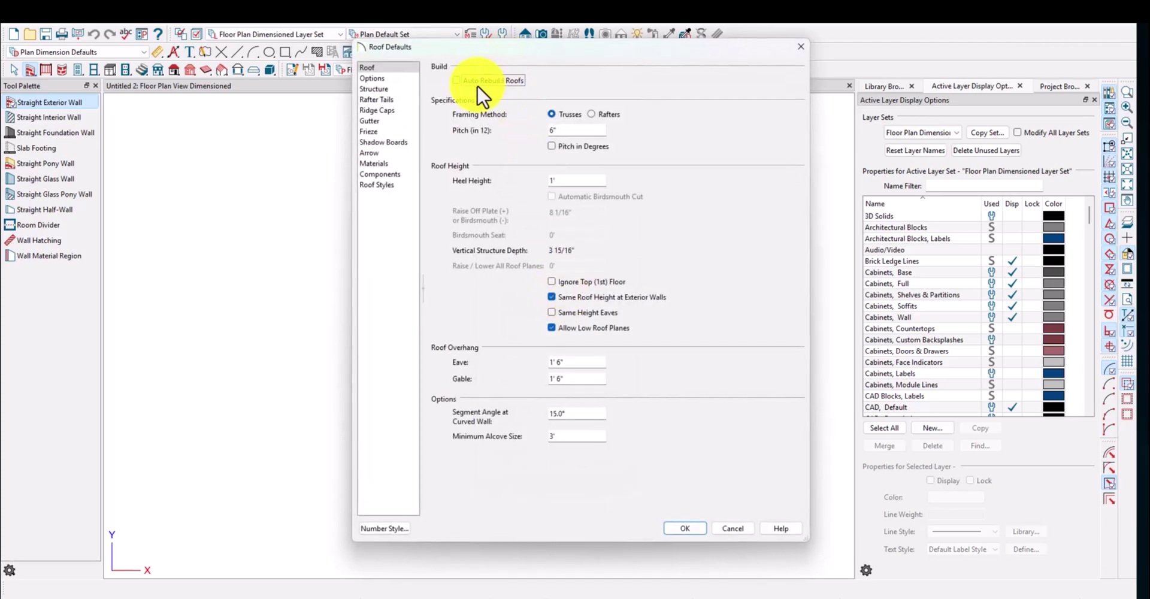
click(549, 114)
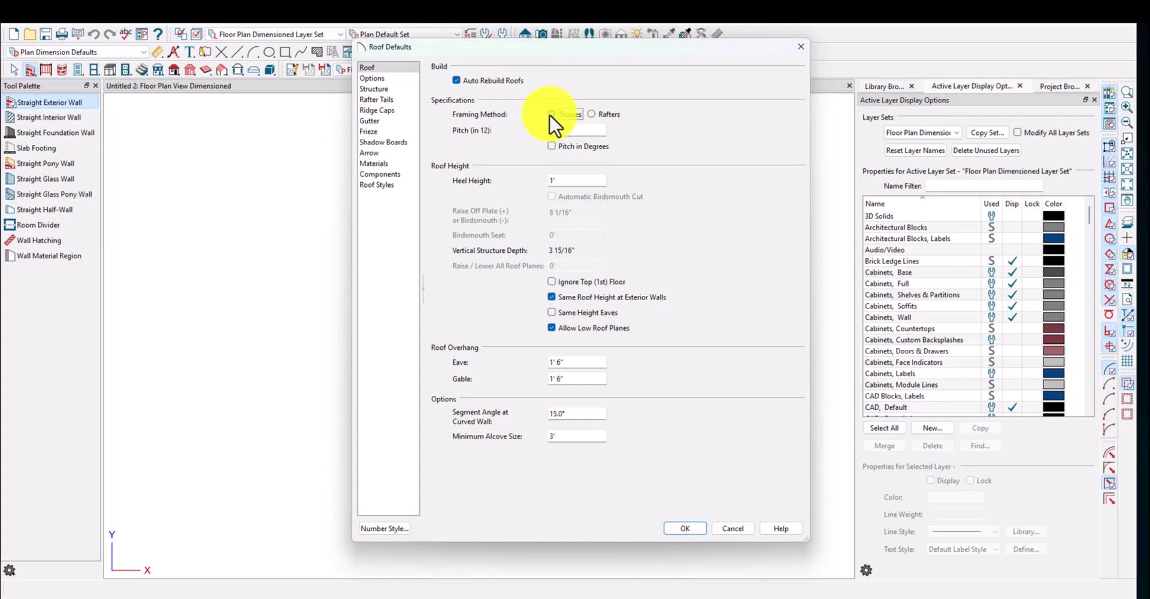
double_click(577, 179)
double_click(575, 129)
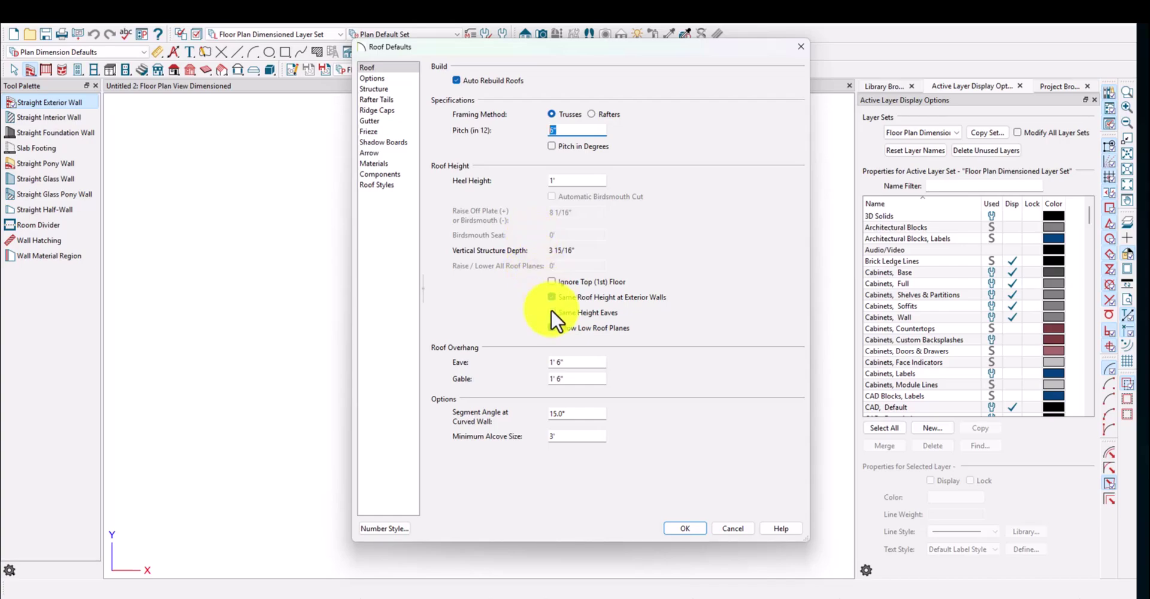
double_click(560, 362)
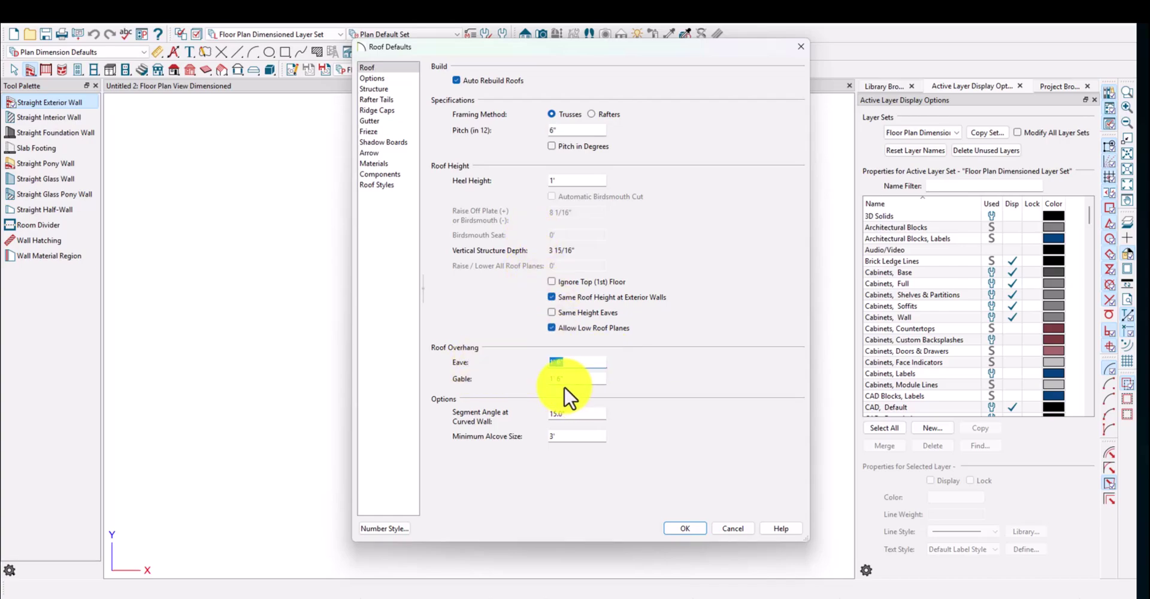
Enable Boxed Eave and Ridge Vent in the roof default options
click(371, 78)
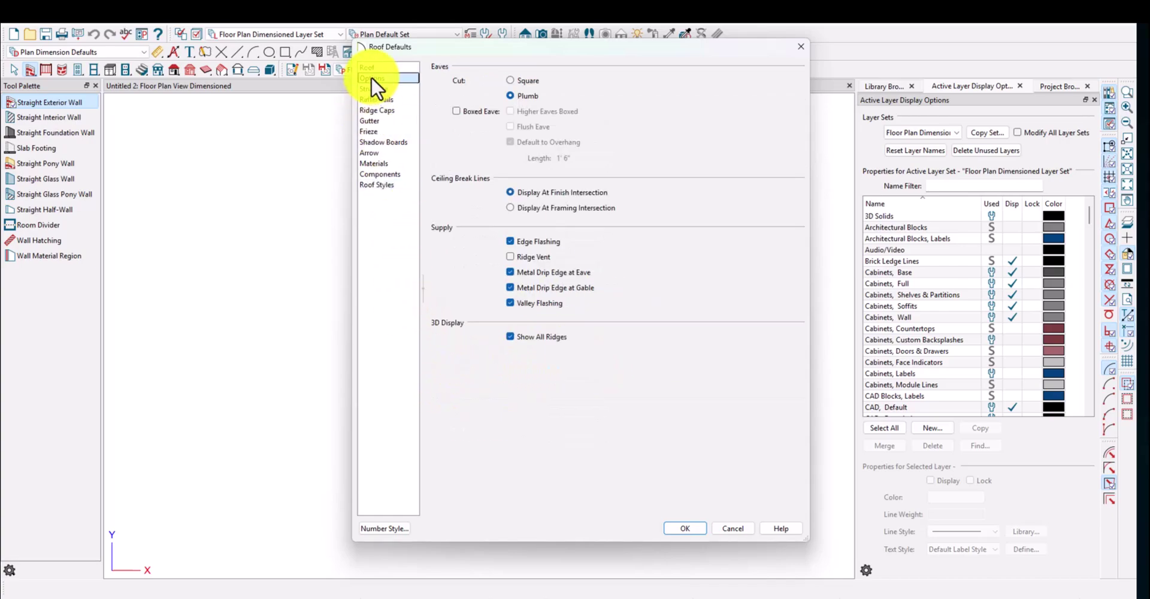
click(455, 111)
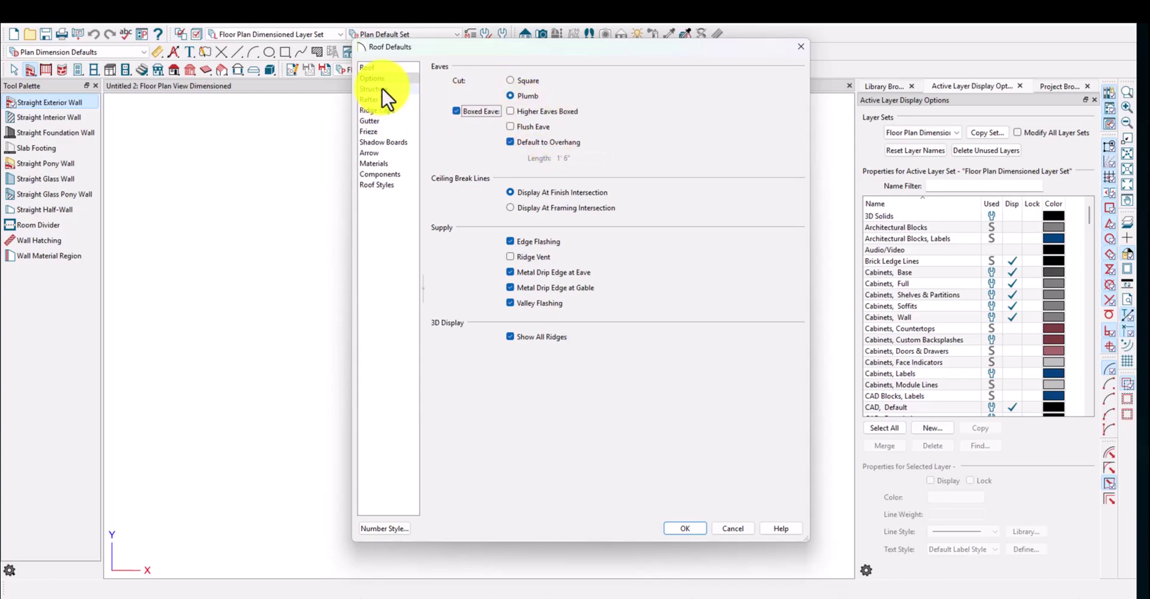
click(509, 257)
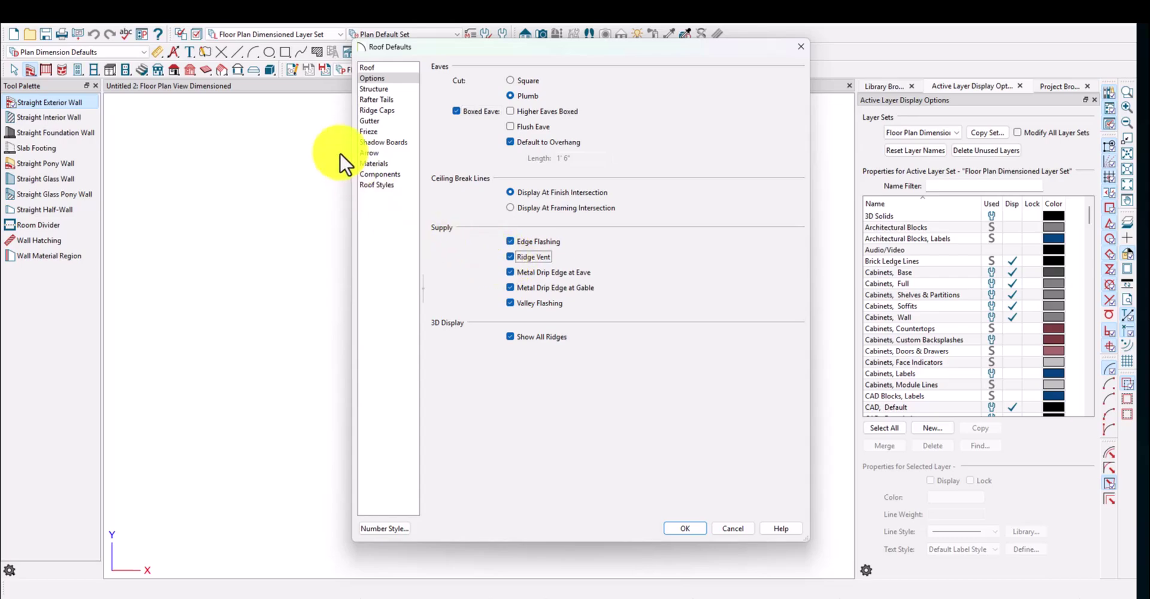
Set the OSB-Hrz layer of the default roof surface to a thickness of 3/4 inch and accept the surface definition
click(376, 90)
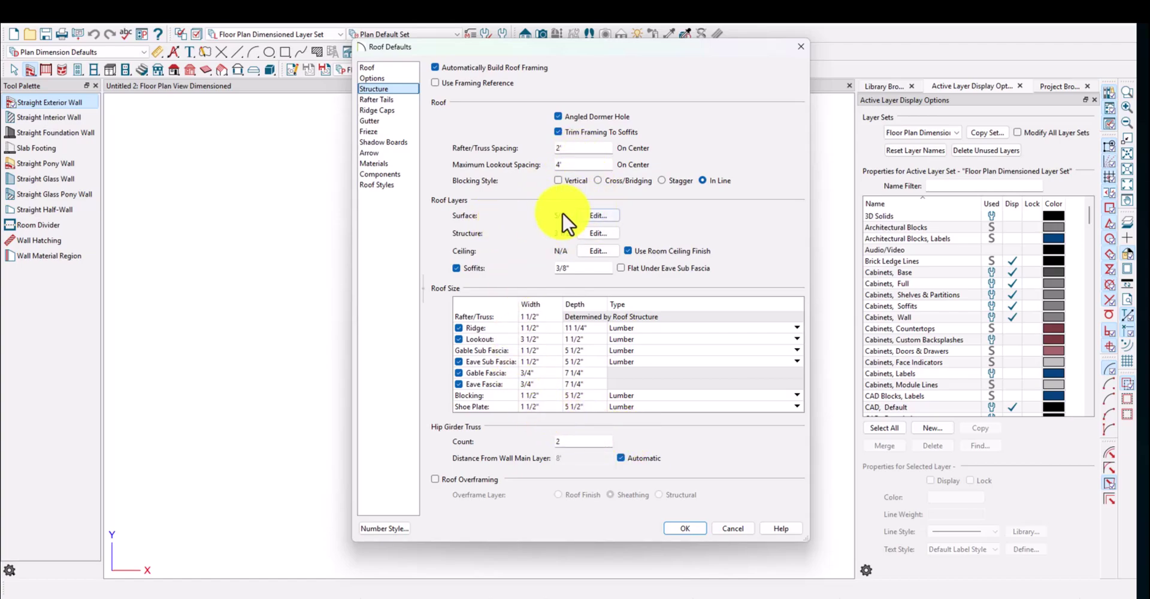
click(604, 215)
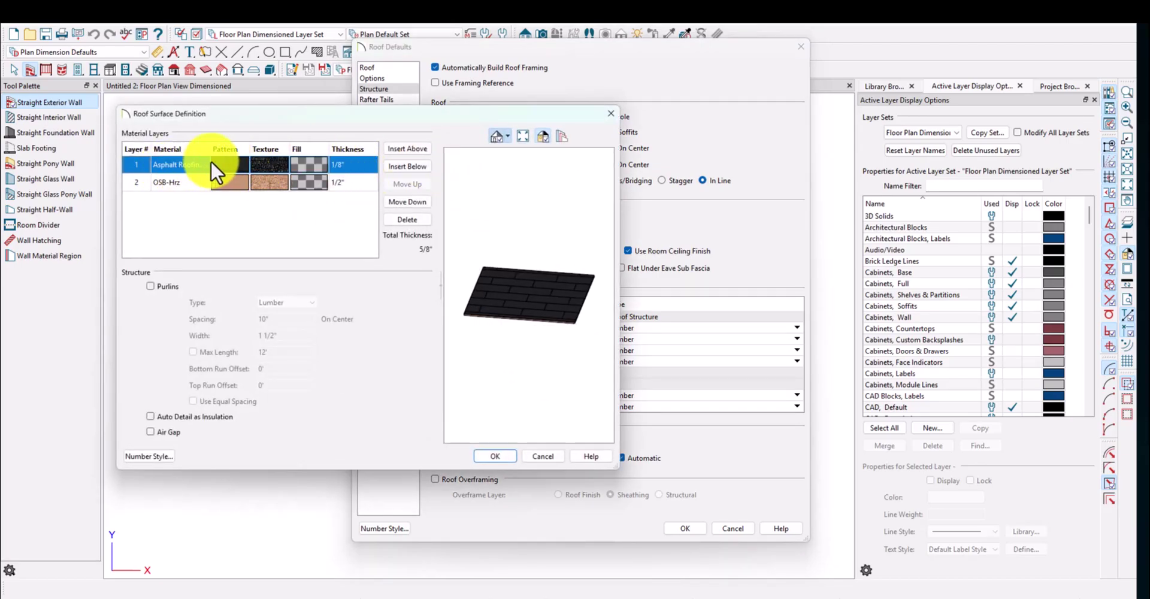
click(178, 181)
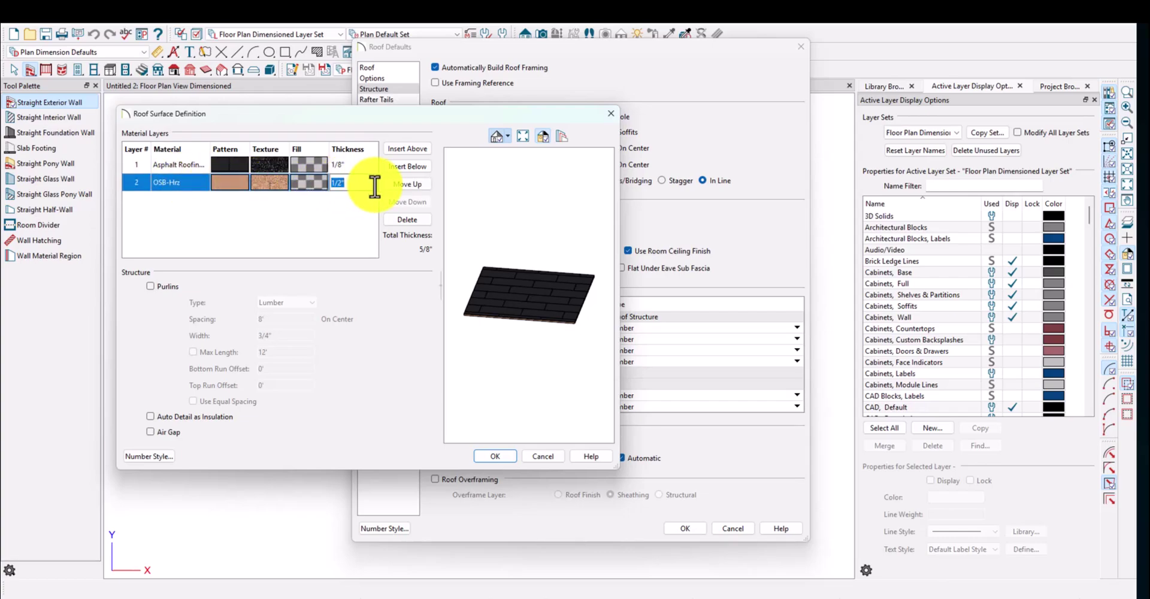
text(3/4)
key(Tab)
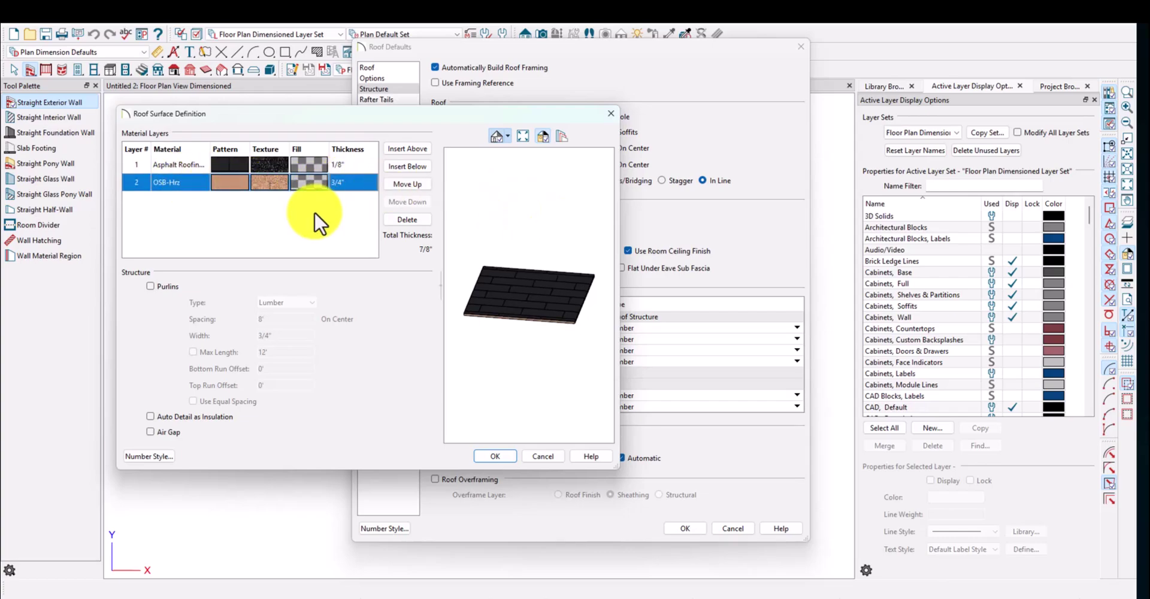
drag(521, 342, 527, 312)
scroll(527, 314, up, 2)
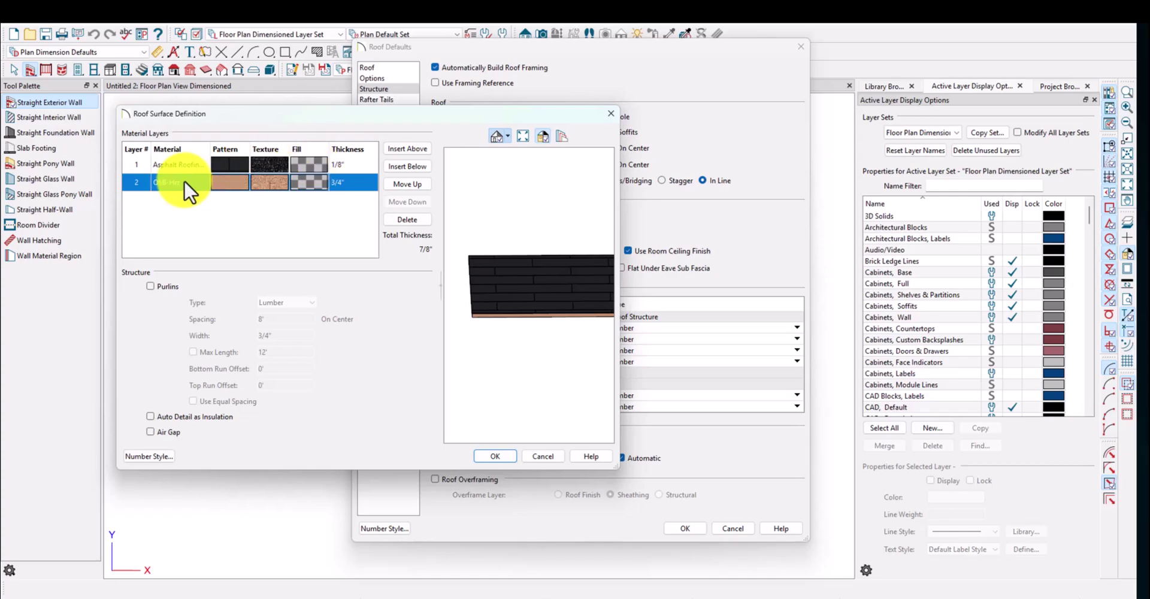
click(478, 457)
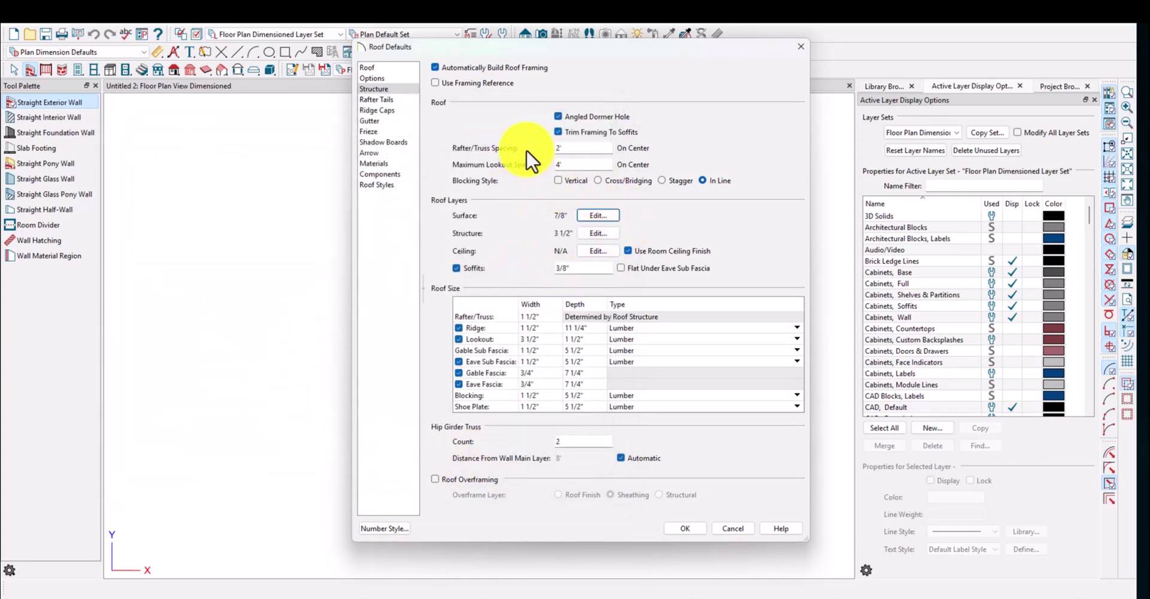
Insert two additional layers above the Fir Framing 1 layer in the default roof structure definition
click(594, 232)
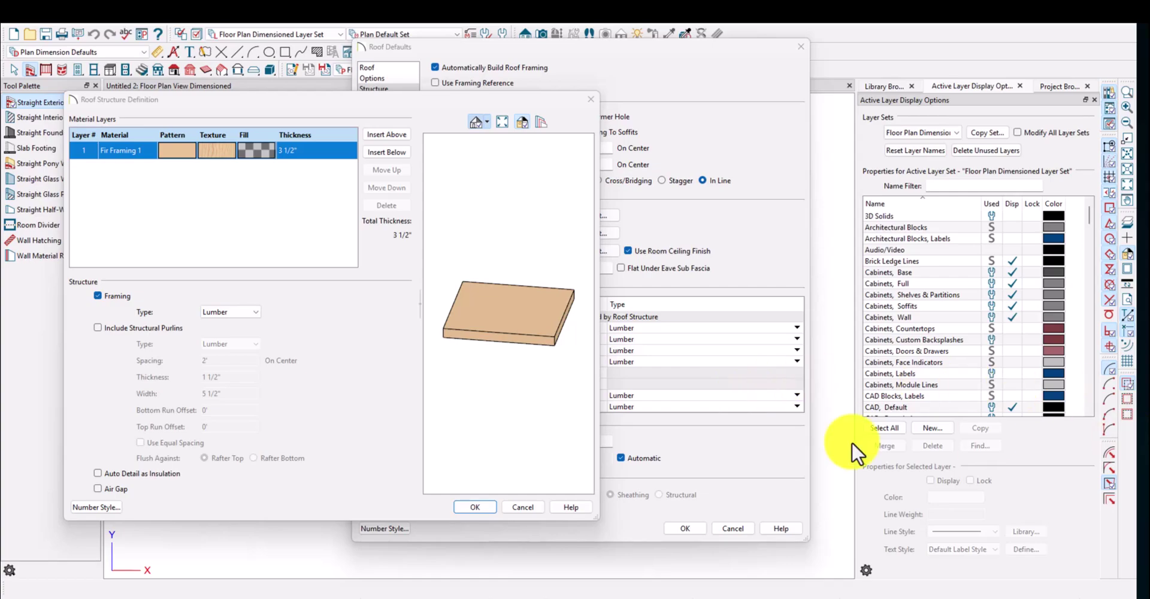
drag(322, 98, 412, 95)
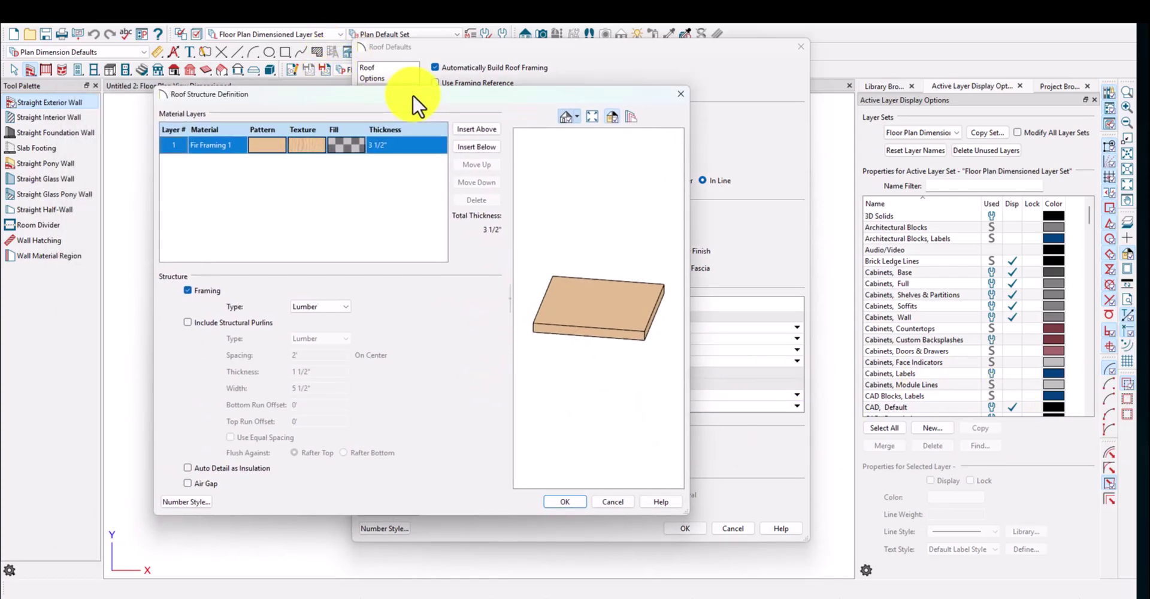
click(487, 131)
click(486, 130)
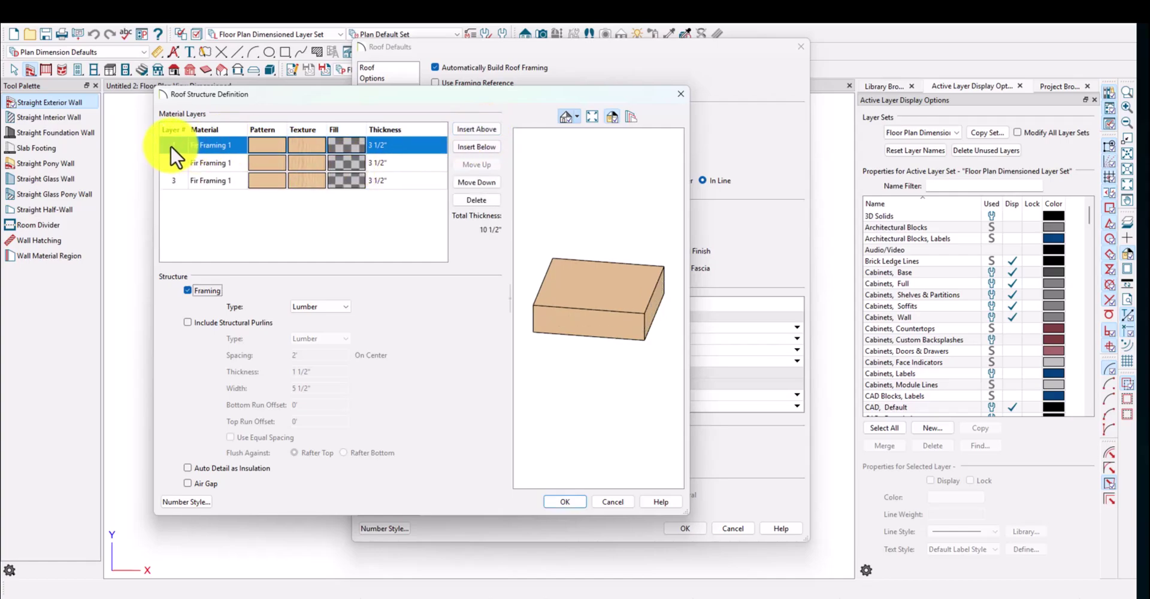
Turn off the Framing setting for the upper two roof structure layers
click(210, 164)
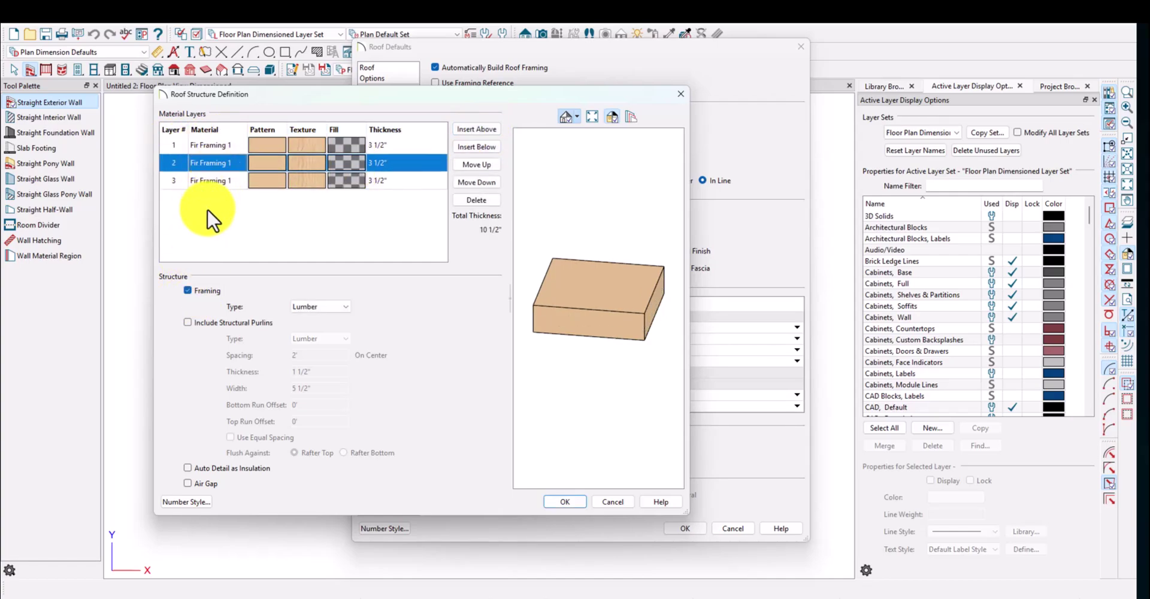
click(190, 290)
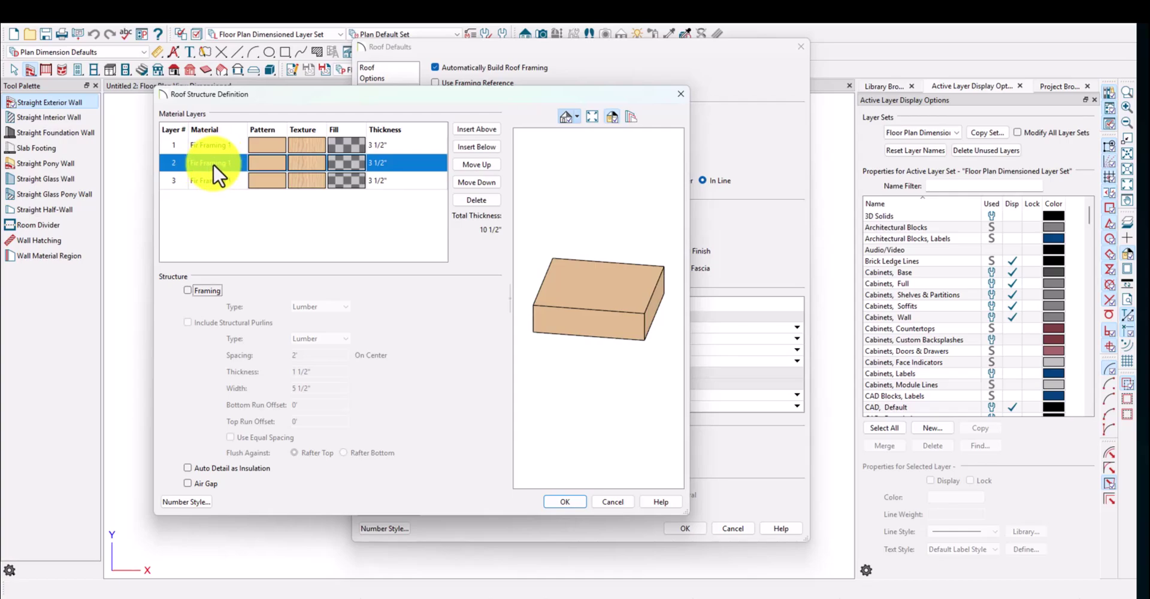
click(209, 177)
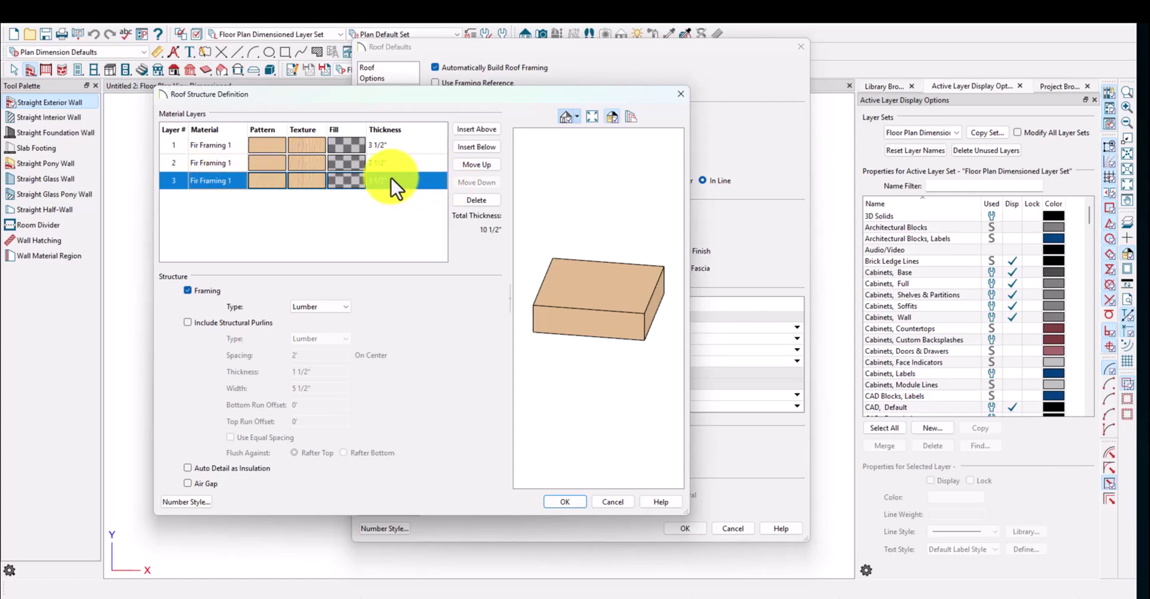
Set the thickness of the middle roof structure layer to 2 inches
click(183, 159)
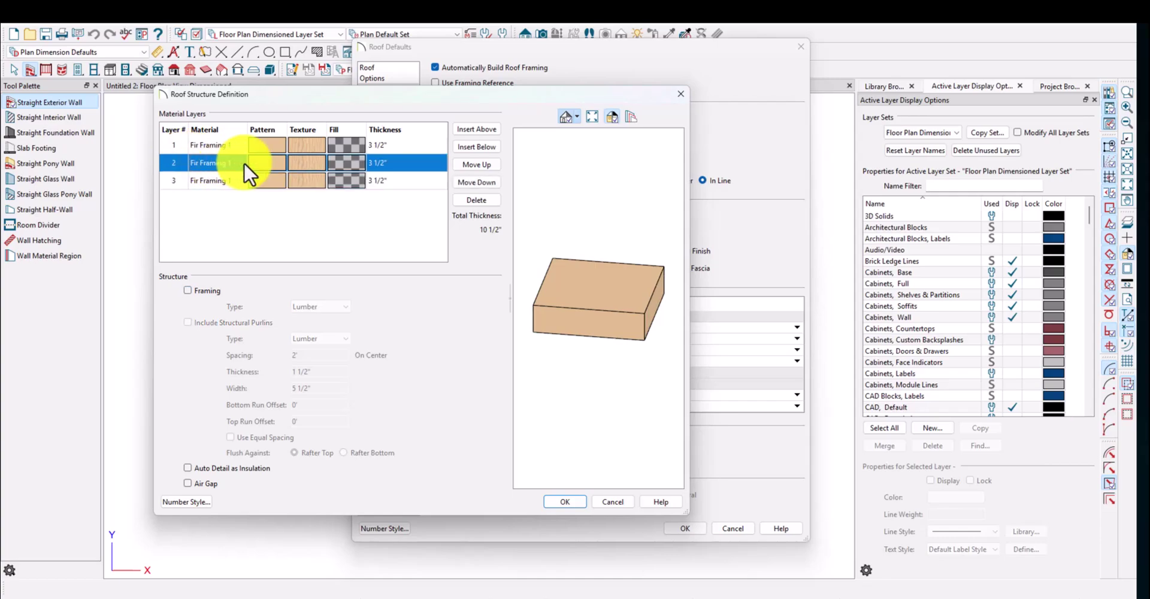
click(426, 164)
text(2)
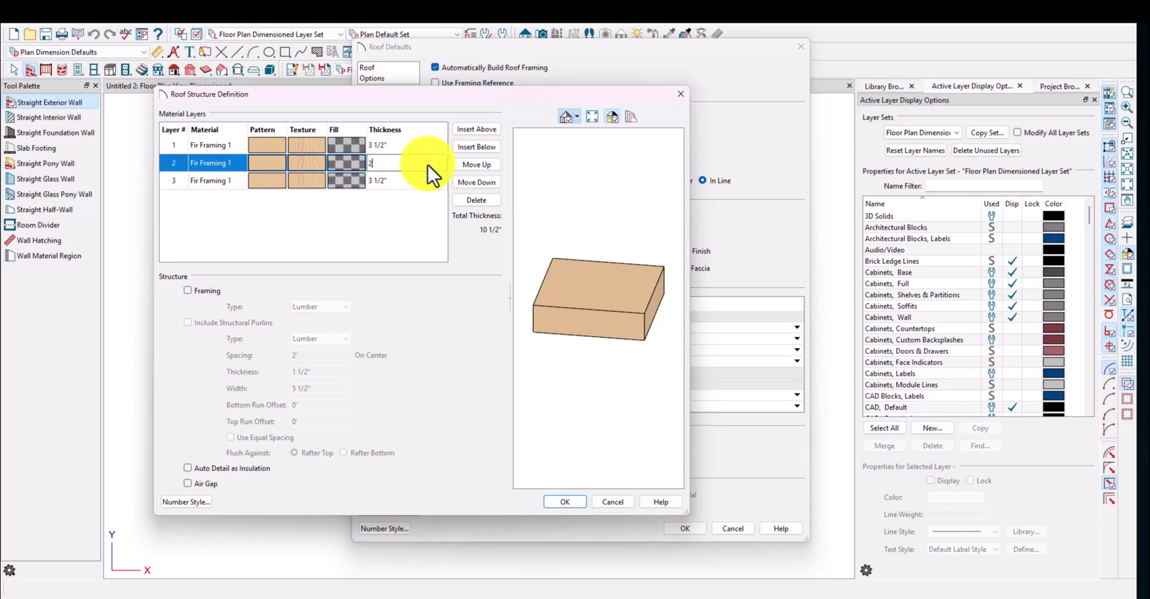
key(Return)
click(345, 160)
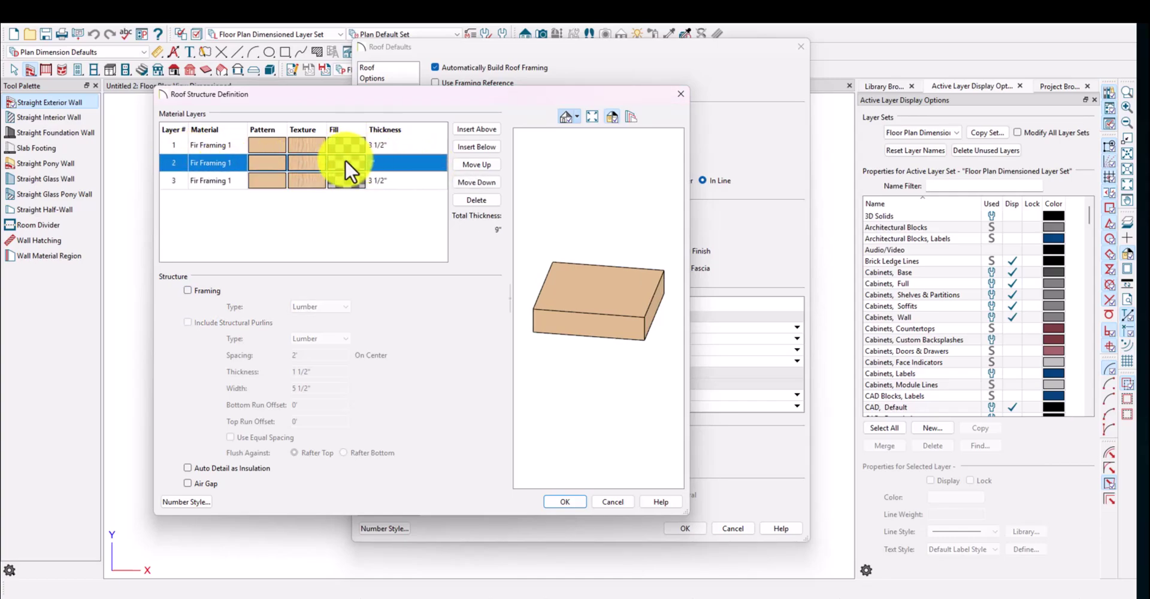
Assign the plan material Insulation Rigid to the middle roof structure layer
click(218, 164)
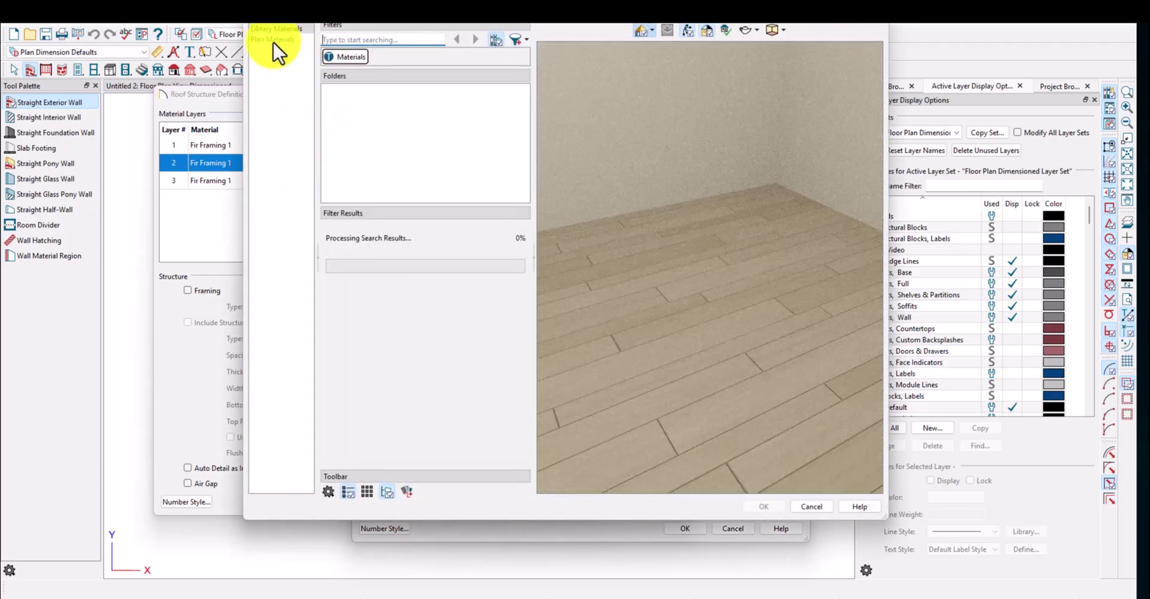
click(272, 40)
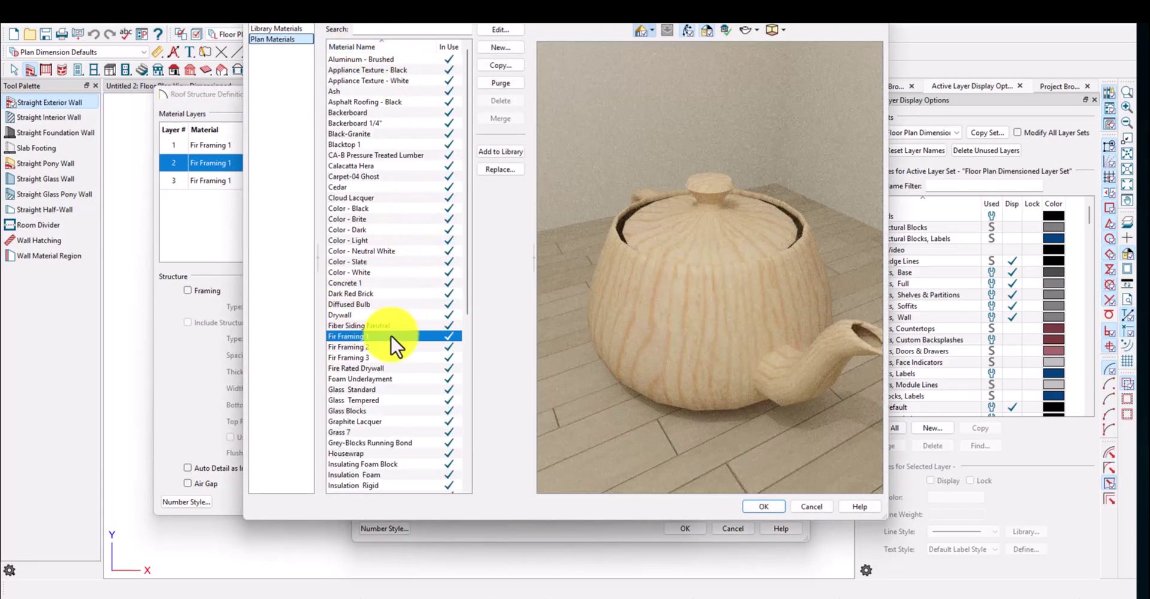
scroll(389, 353, down, 4)
click(376, 359)
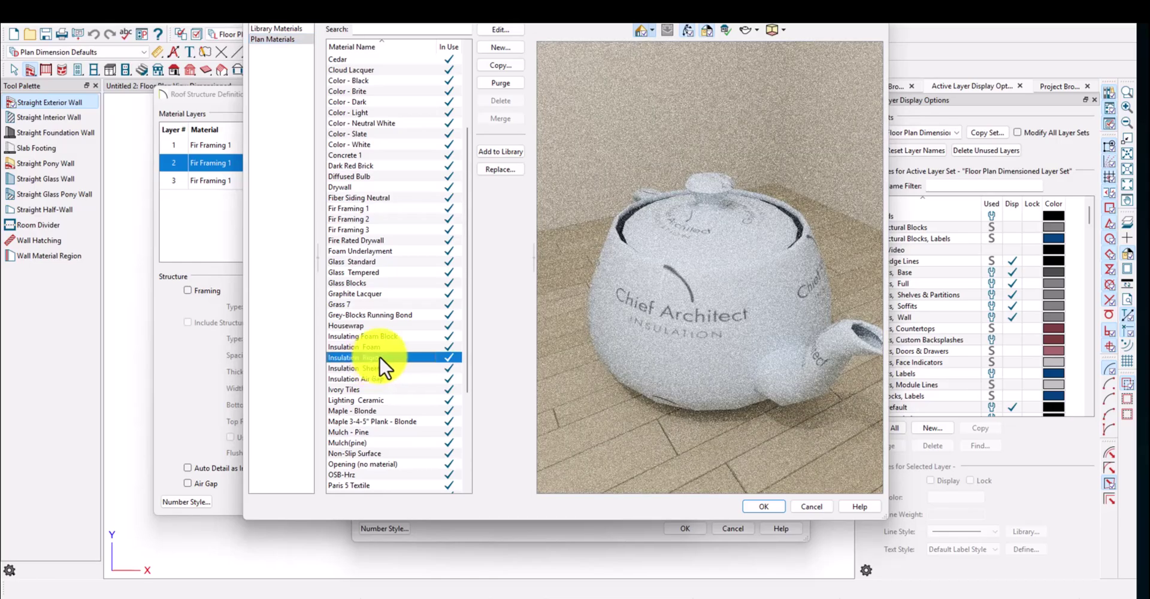
click(771, 506)
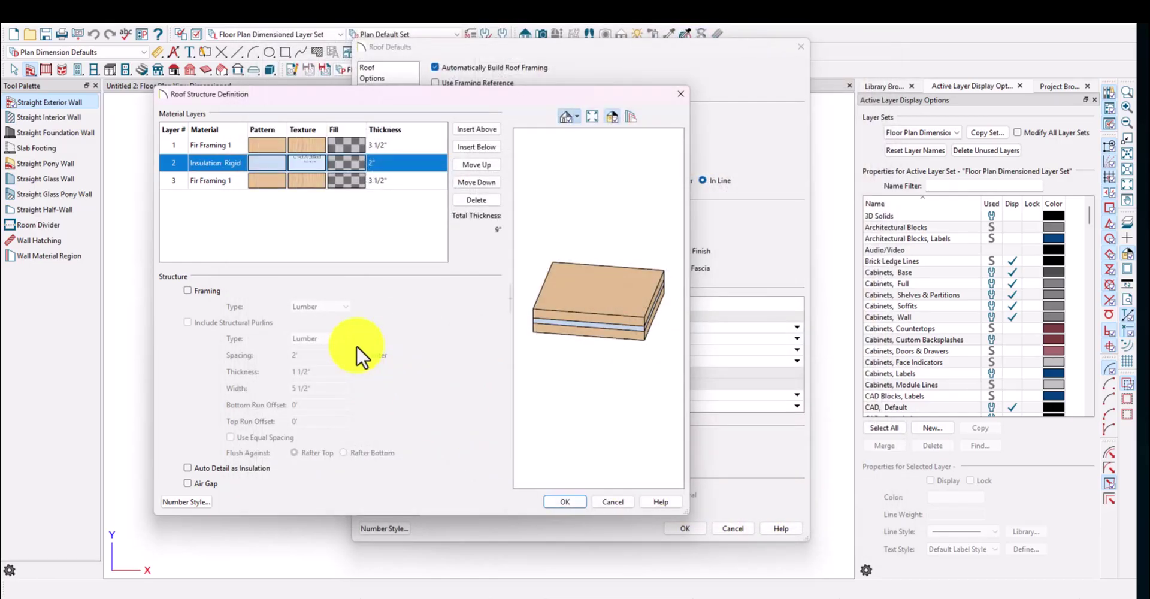
Set the thickness of the uppermost roof structure layer to 3 inches
click(411, 145)
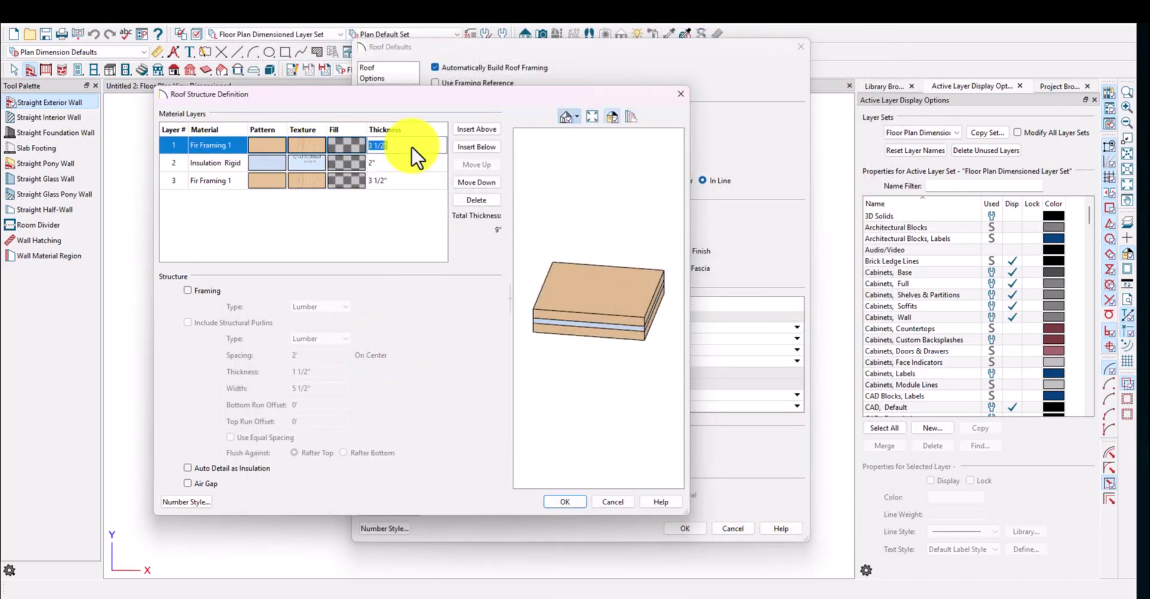
key(Return)
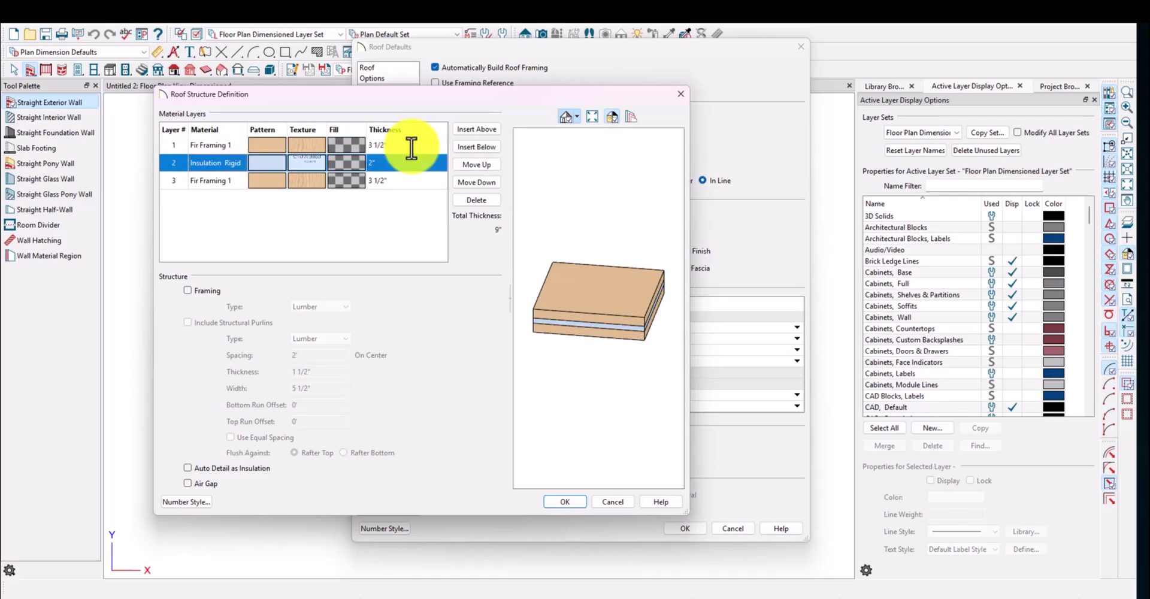
click(412, 147)
text(3)
key(Return)
Assign the plan material Insulation Air Gap to the uppermost roof structure layer
double_click(217, 144)
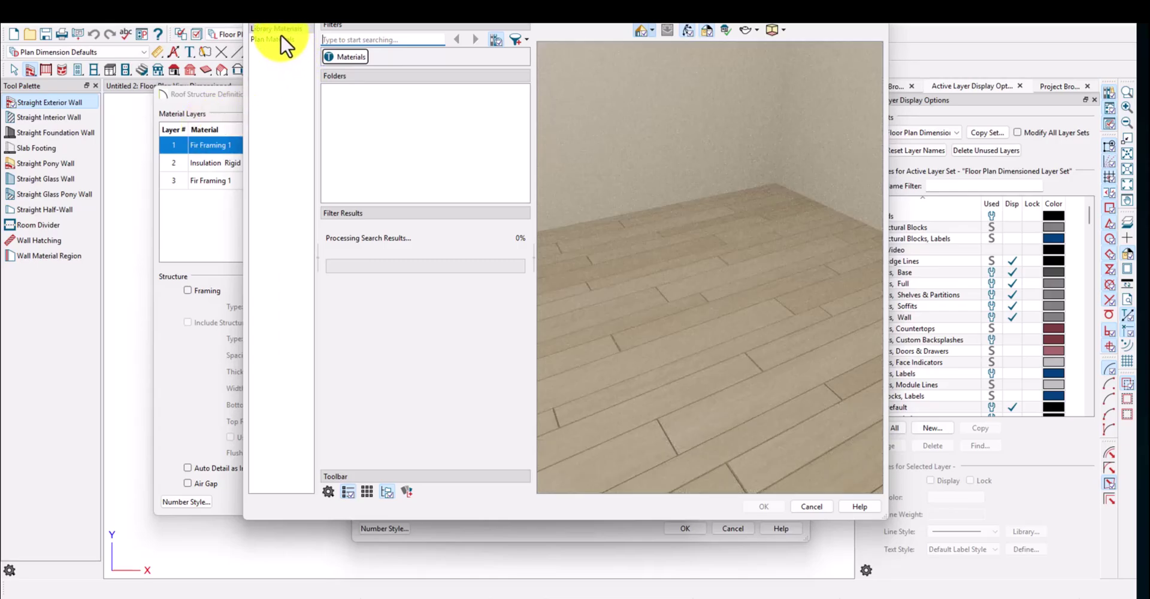
click(276, 38)
scroll(351, 399, down, 2)
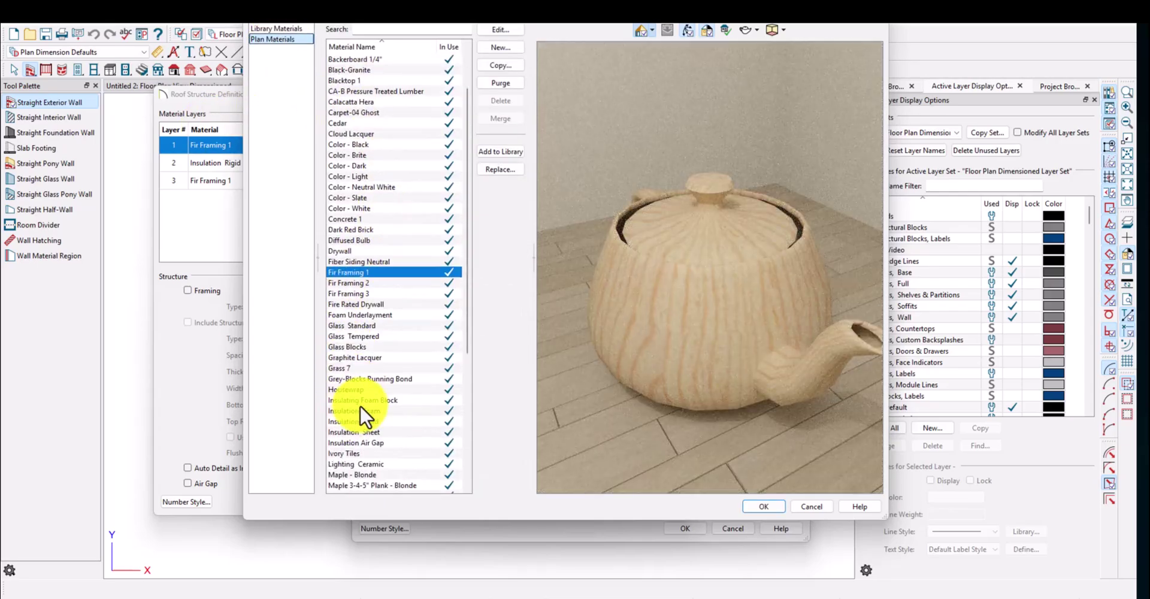
click(368, 443)
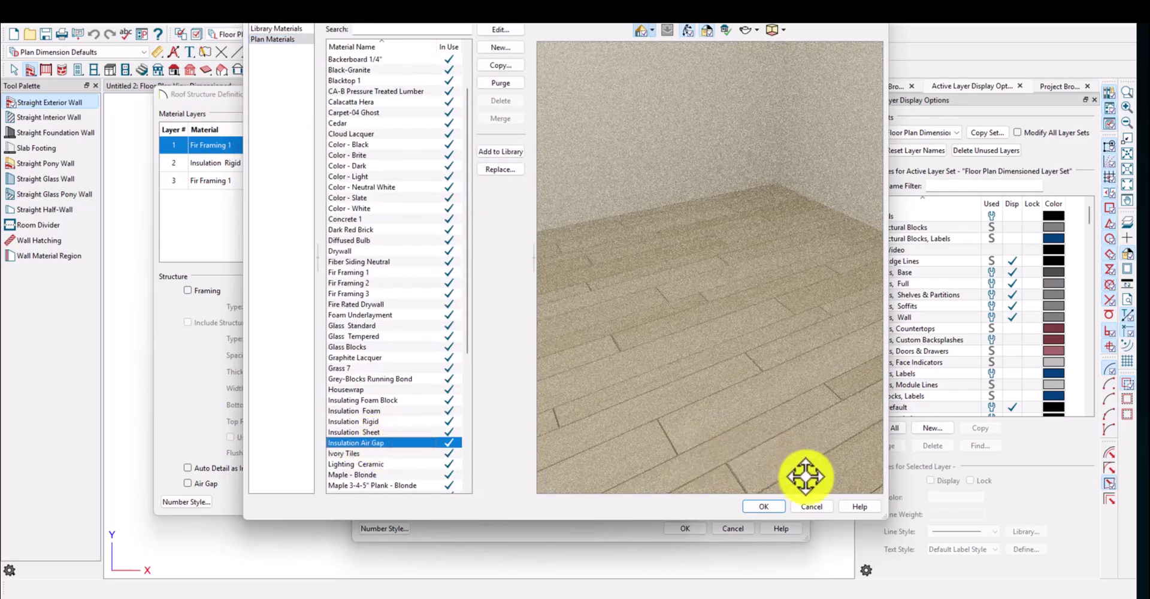
click(763, 506)
drag(656, 316, 598, 315)
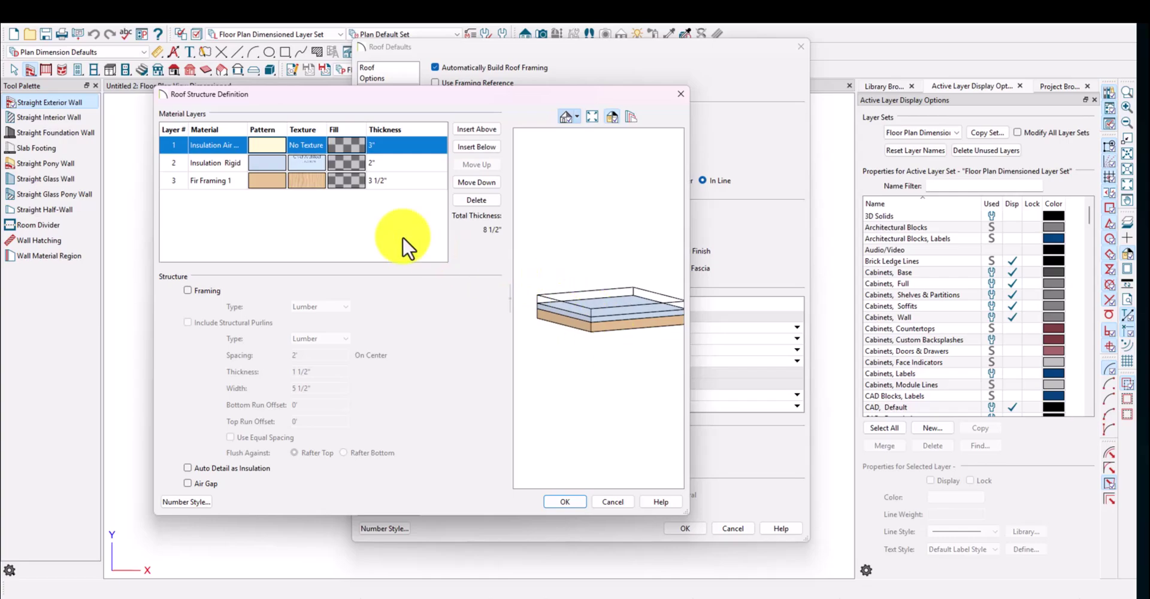
Check the framing settings of the lower two structure layers and accept the roof structure definition
click(207, 177)
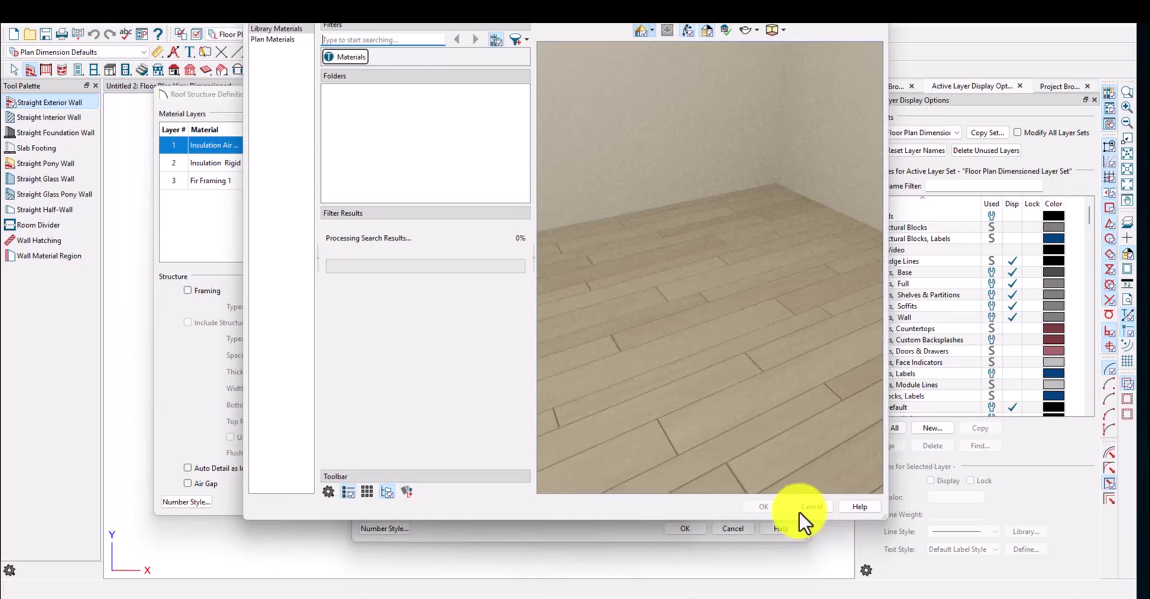
click(800, 509)
click(225, 164)
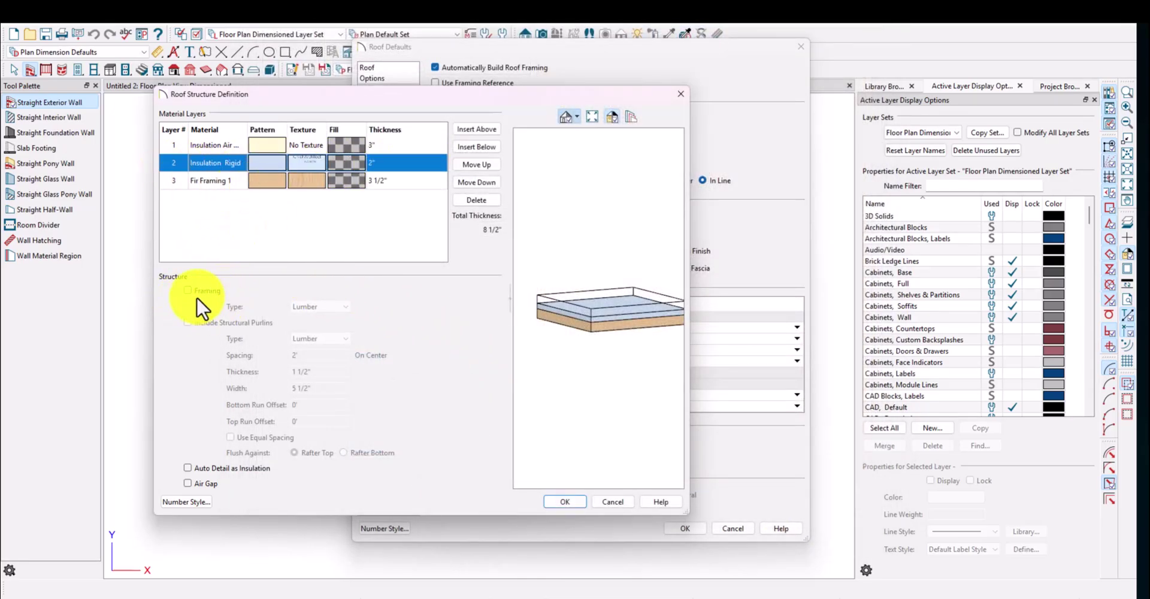
click(209, 180)
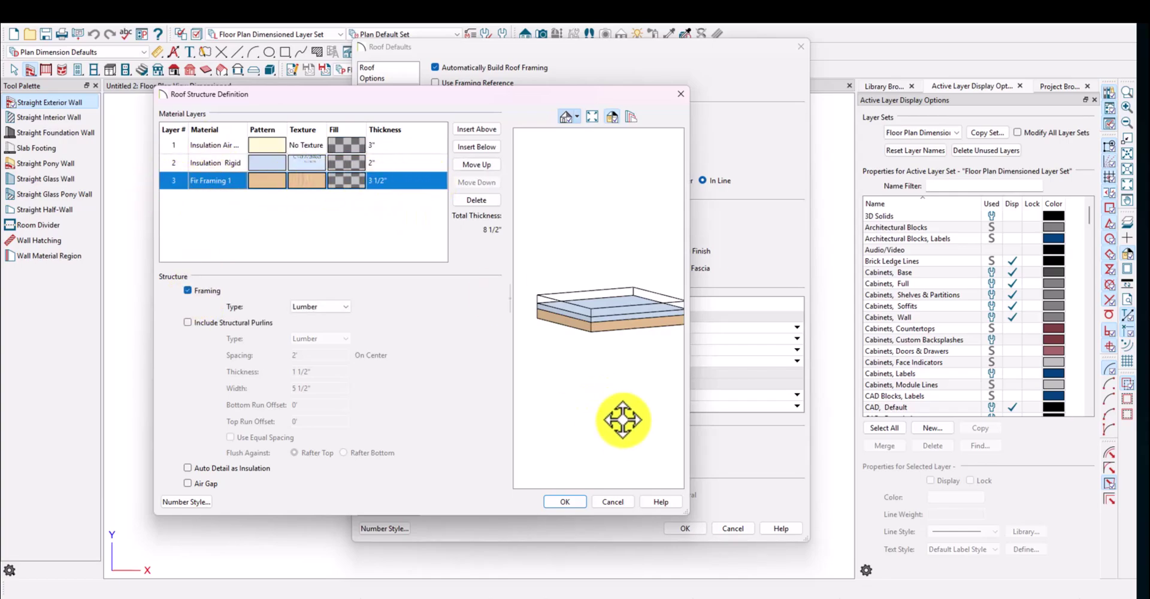
click(564, 502)
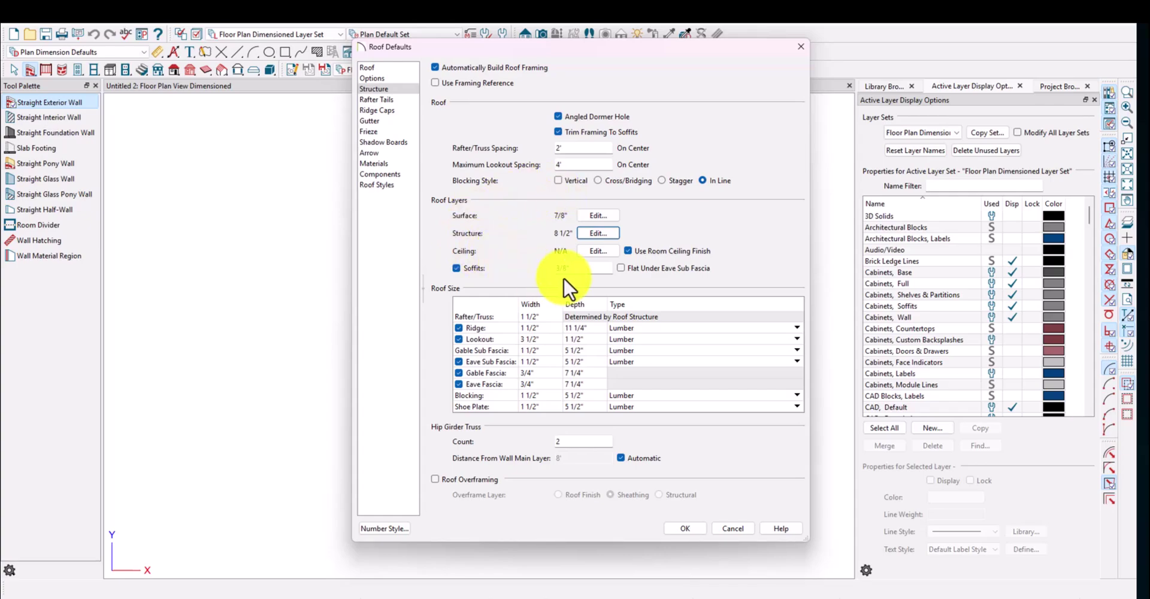
Enable Flat Under Eave Sub Fascia for the soffits and turn off the ridge member in the roof sizes
click(688, 265)
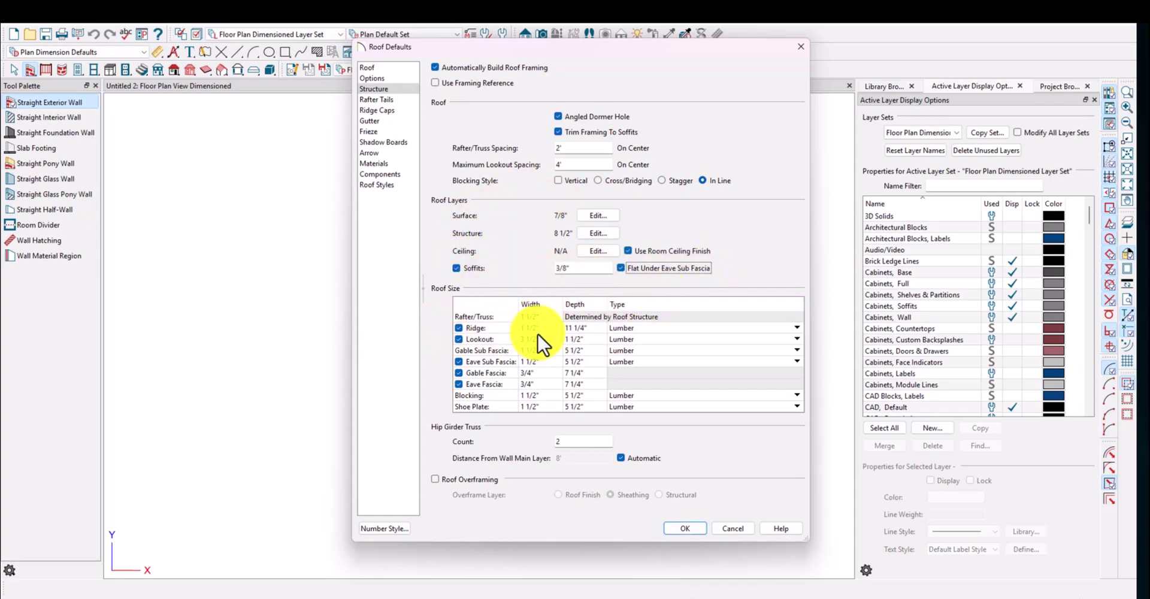
click(459, 328)
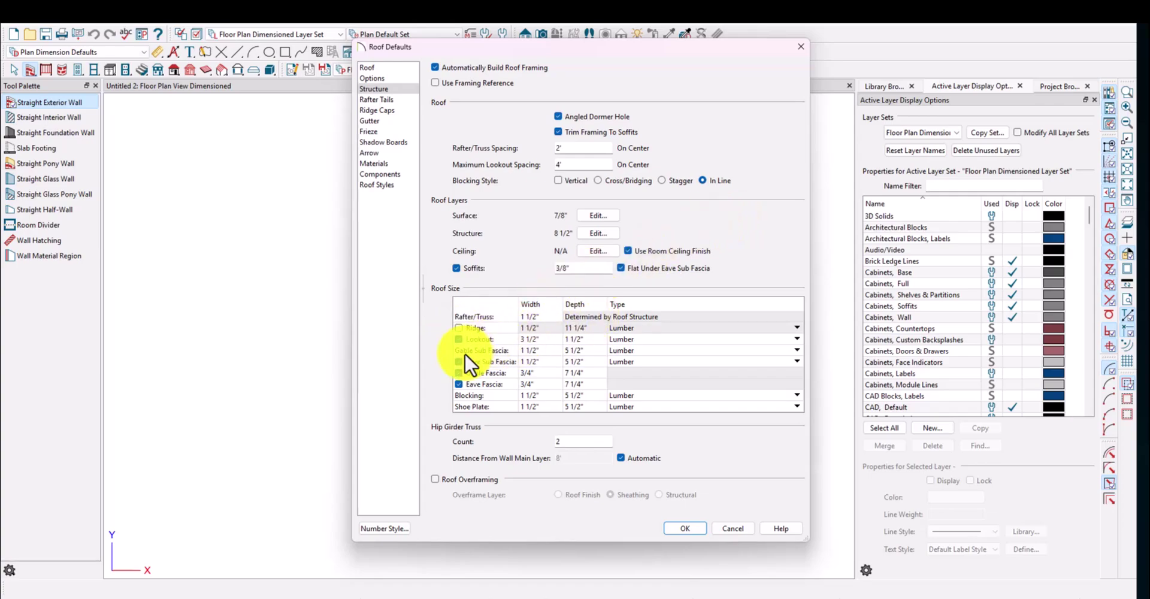
Set the depth of both the gable fascia and the eave fascia to 11 1/2 inches
click(595, 373)
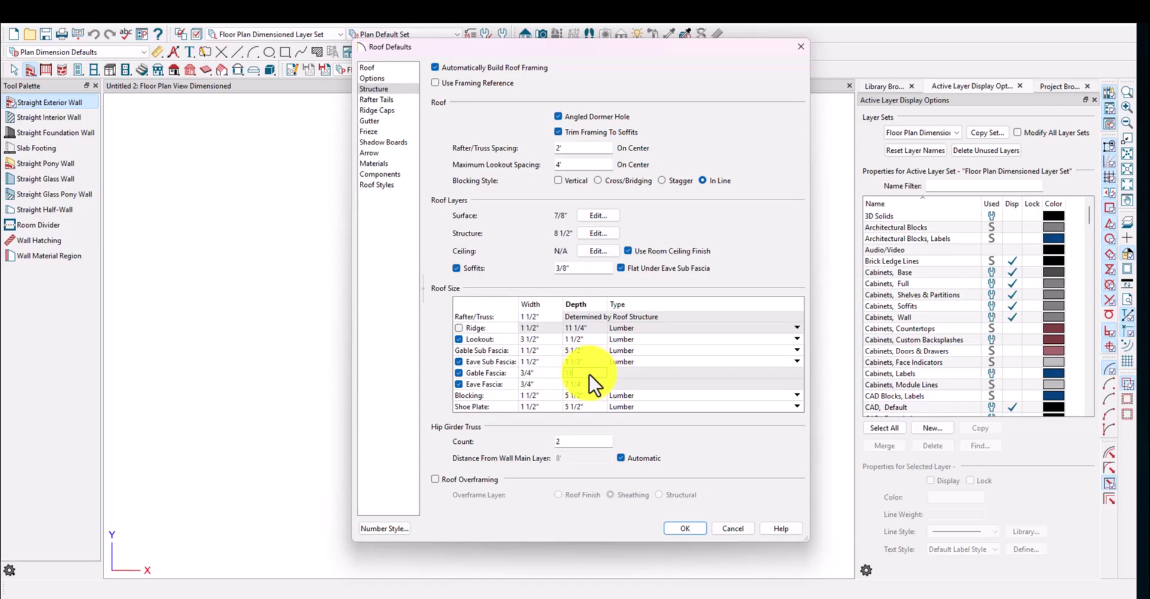
key(Tab)
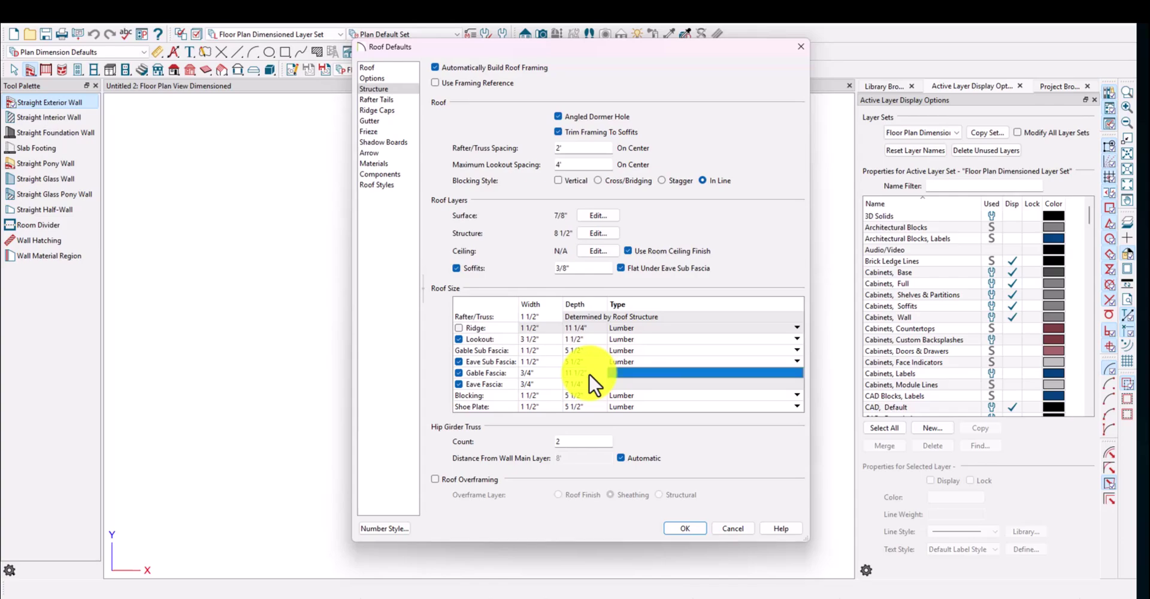
click(588, 384)
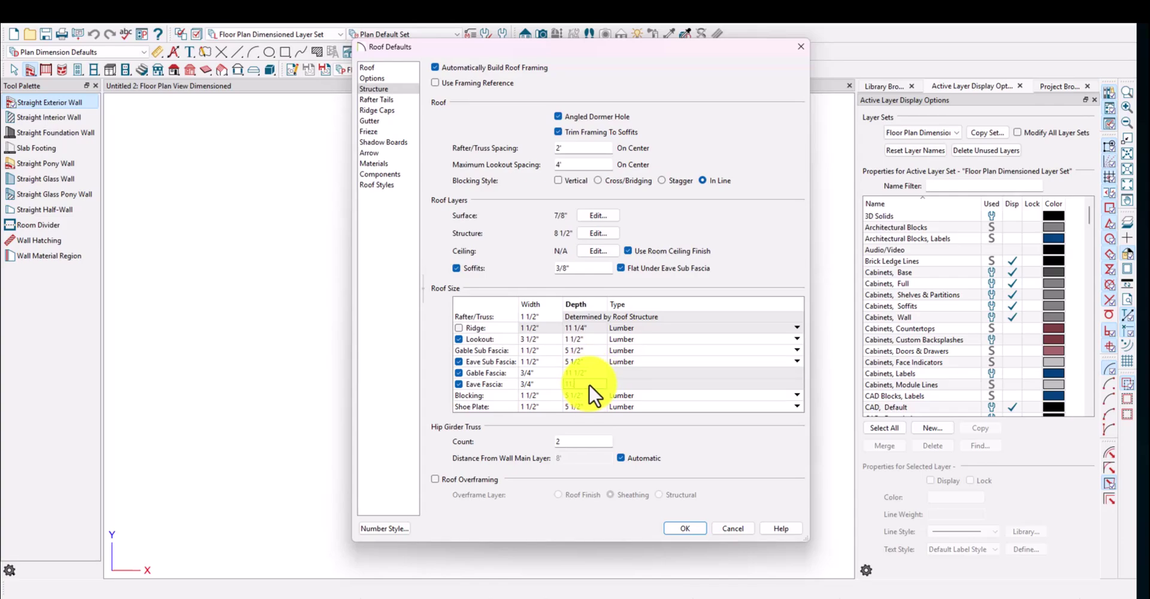
key(Tab)
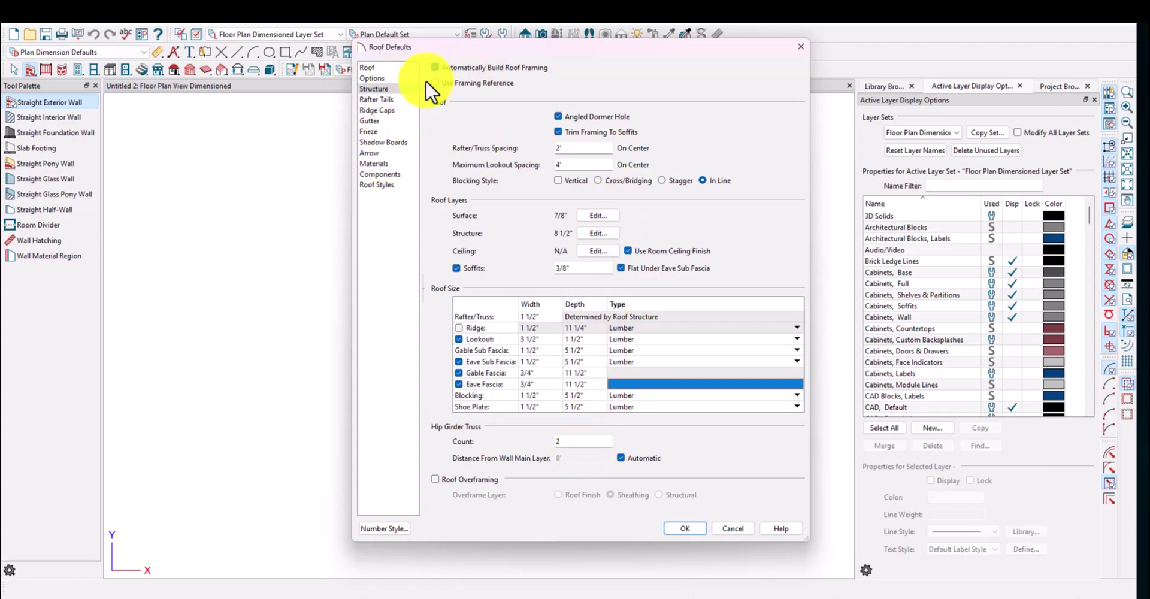
Check the gutter molding profile and accept the roof defaults
click(383, 121)
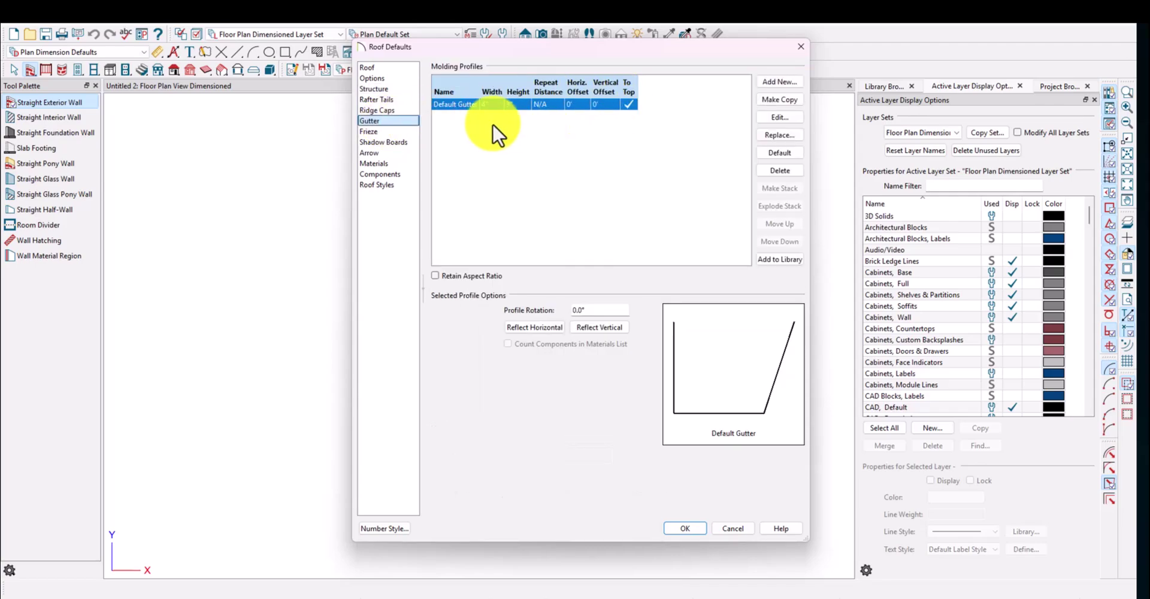
click(695, 526)
click(550, 462)
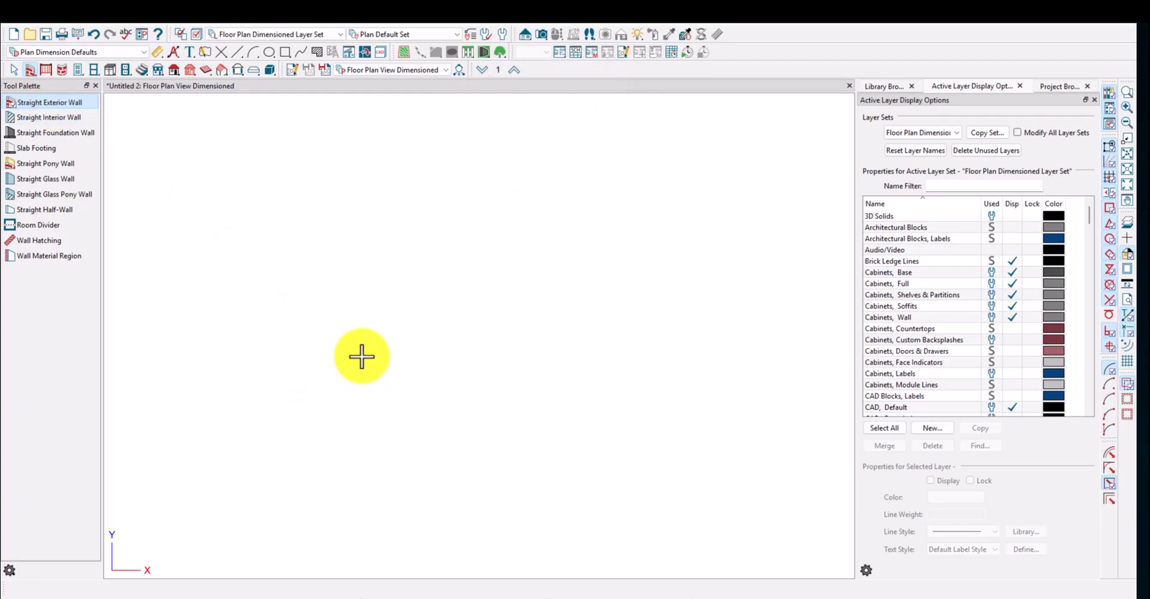
Draw a vertical straight exterior wall 30 feet long at a 90° angle
drag(363, 378, 370, 174)
key(Tab)
text(30)
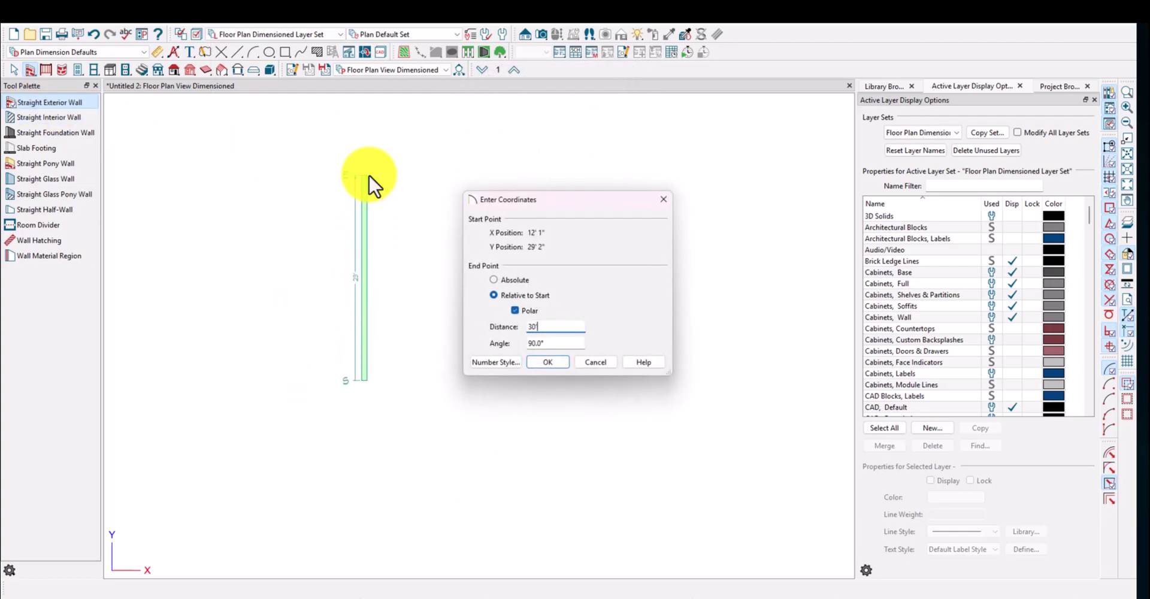
key(Return)
Draw a 26-foot exterior wall at 0° from the upper end of the vertical wall
drag(375, 200, 610, 204)
key(Tab)
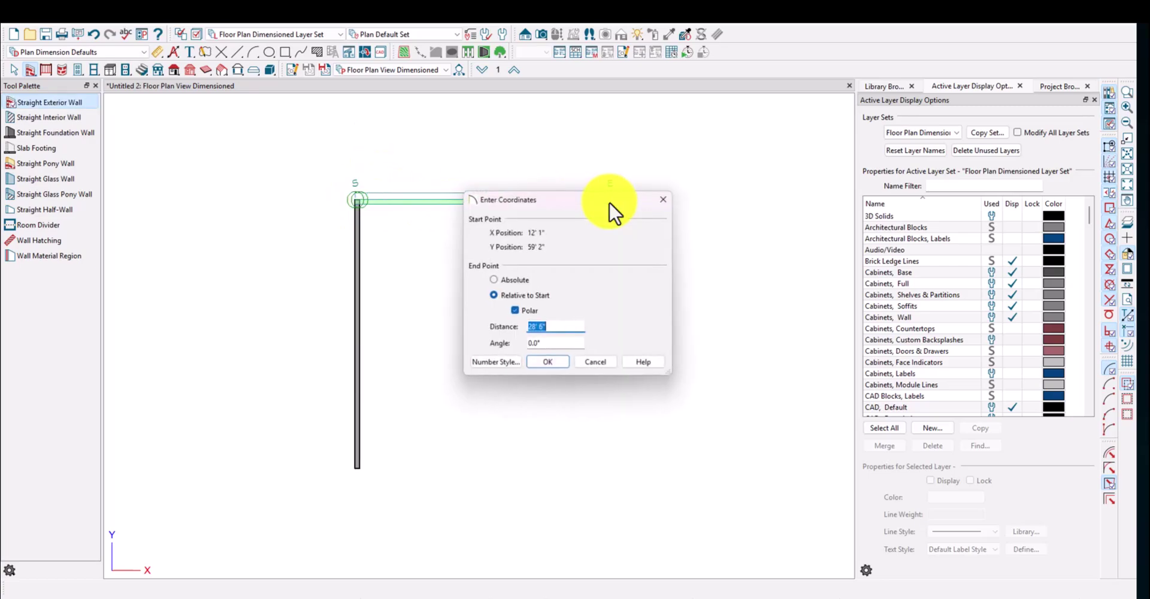
text(24)
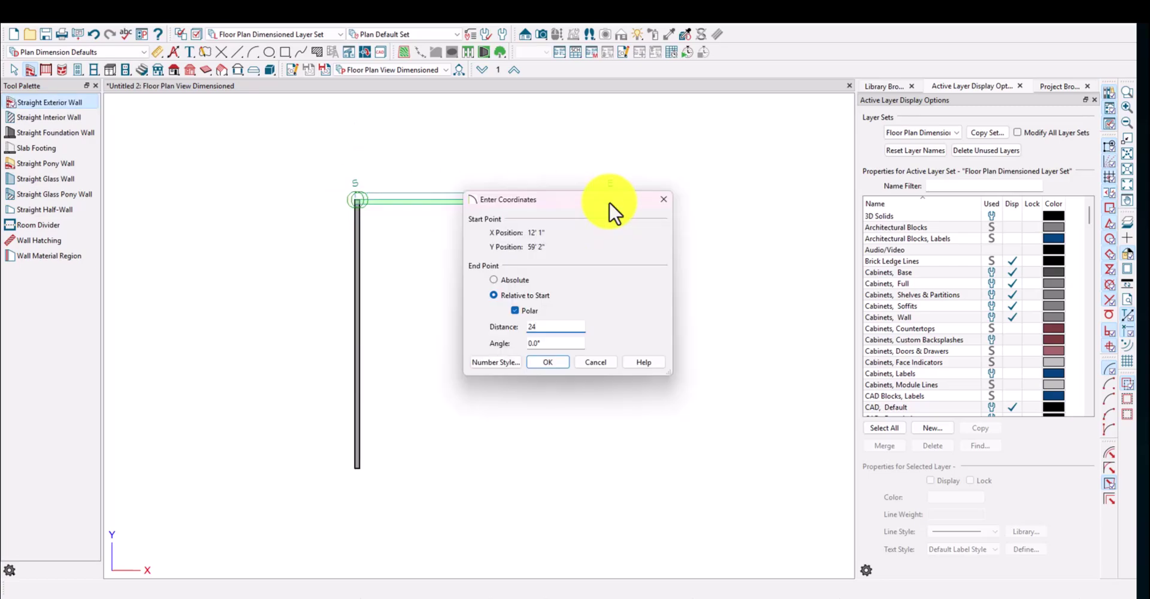
key(BackSpace)
text(6')
key(Return)
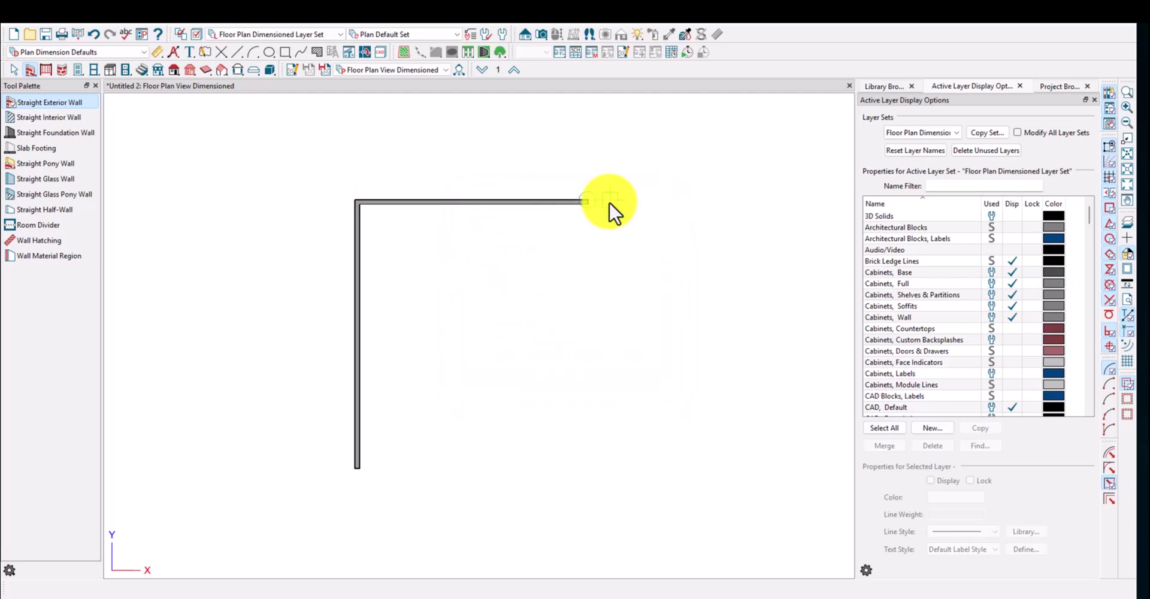
Draw the remaining two exterior walls to close the rectangular room
mouse_move(596, 201)
mouse_down()
mouse_move(587, 467)
mouse_move(358, 468)
mouse_up()
key(space)
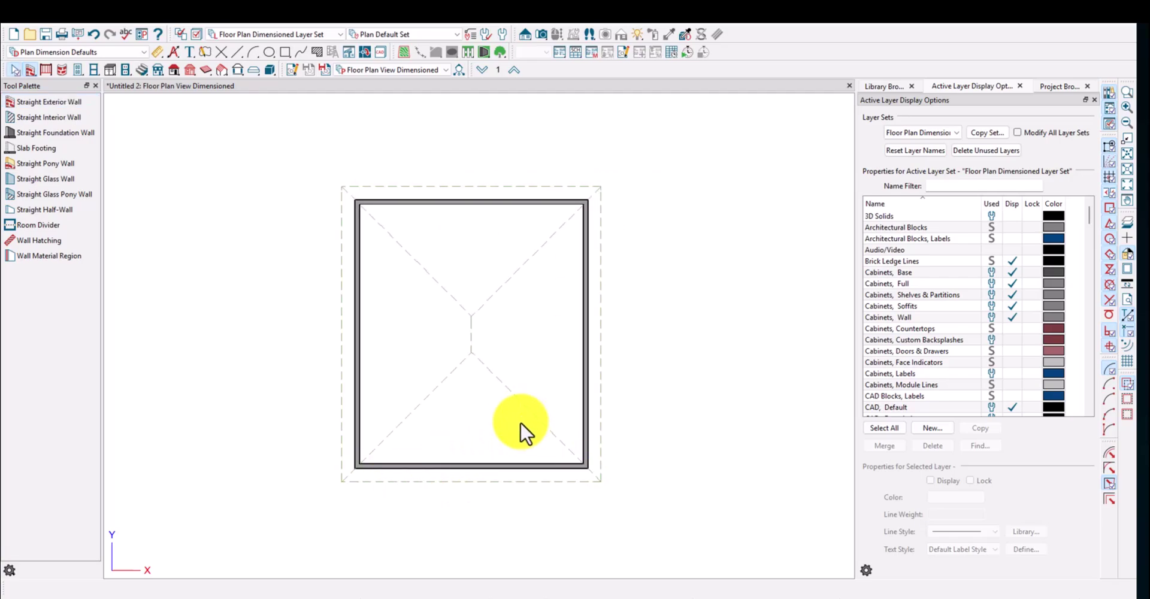
middle_drag(519, 421, 509, 340)
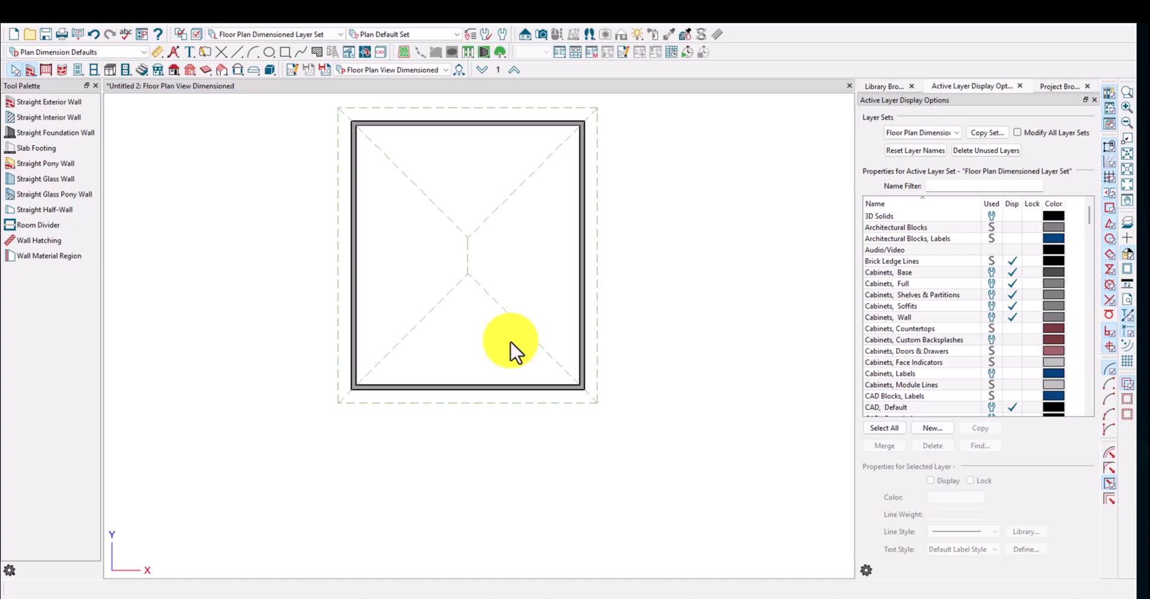
Place a hinged door near the left corner of the plan's lower wall and three adjoining windows beside it
click(77, 70)
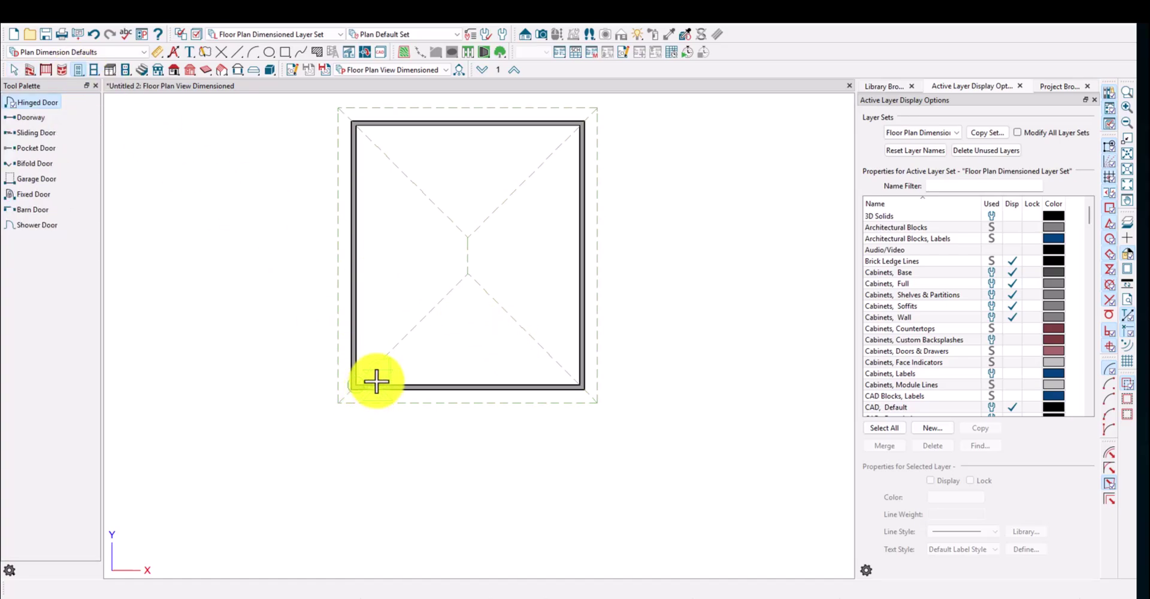
click(362, 366)
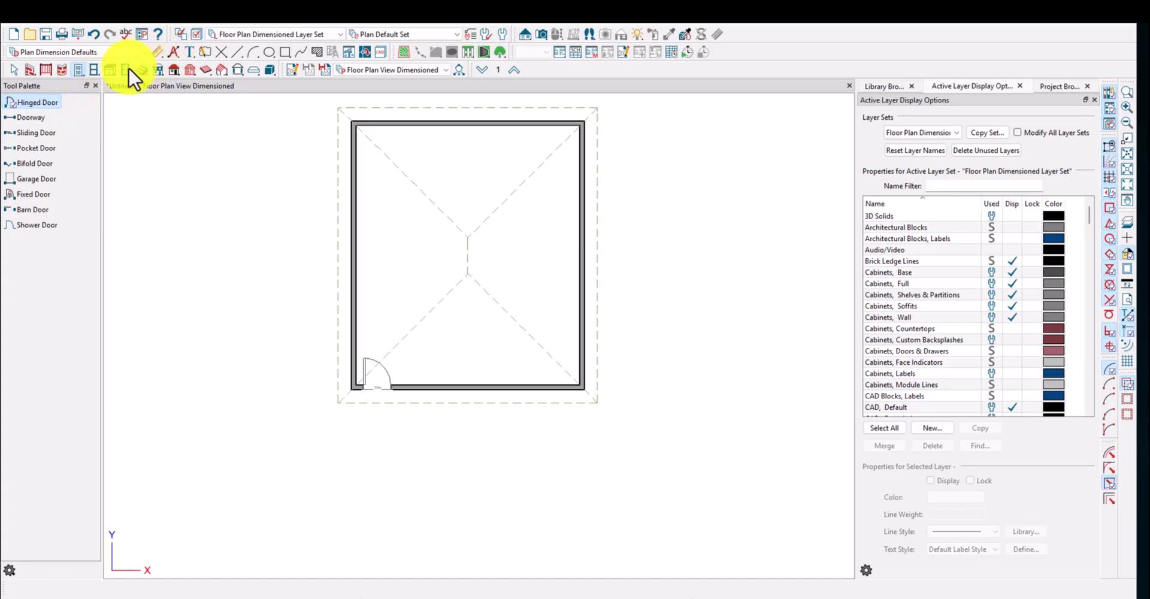
click(94, 70)
click(434, 386)
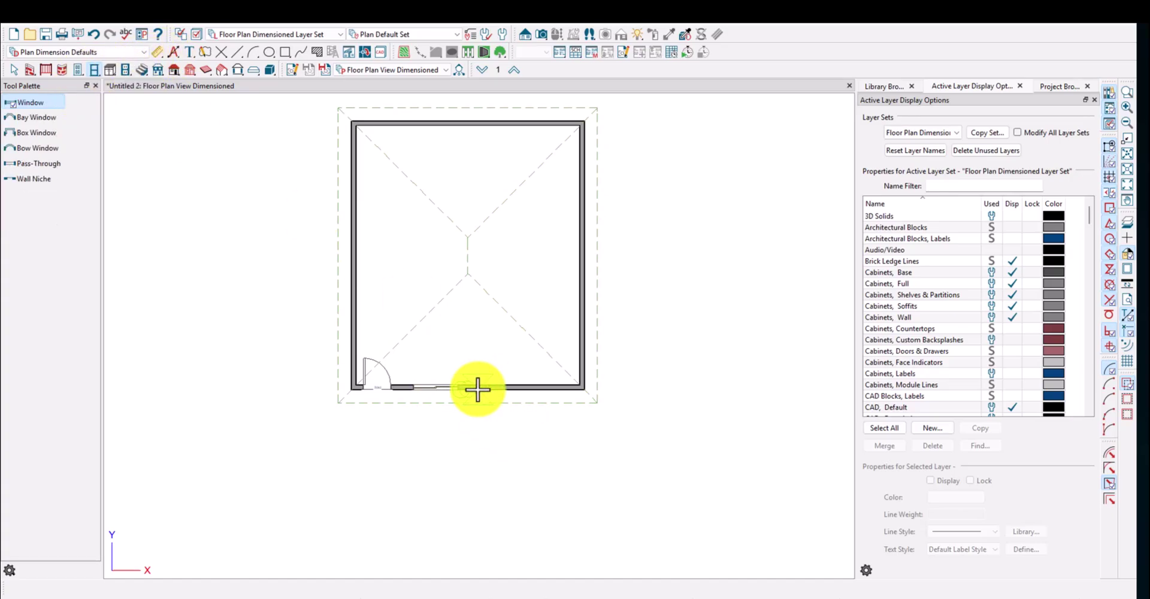
click(479, 388)
click(521, 390)
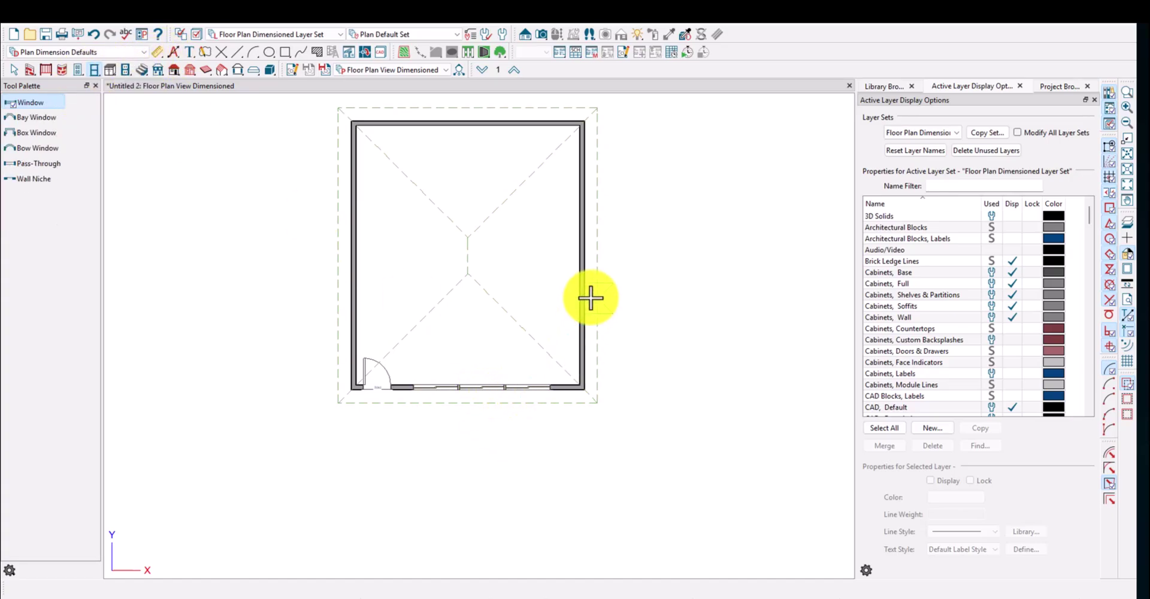
Place three adjoining windows in the plan's right wall, two in the left wall and one centered in the upper wall
click(583, 252)
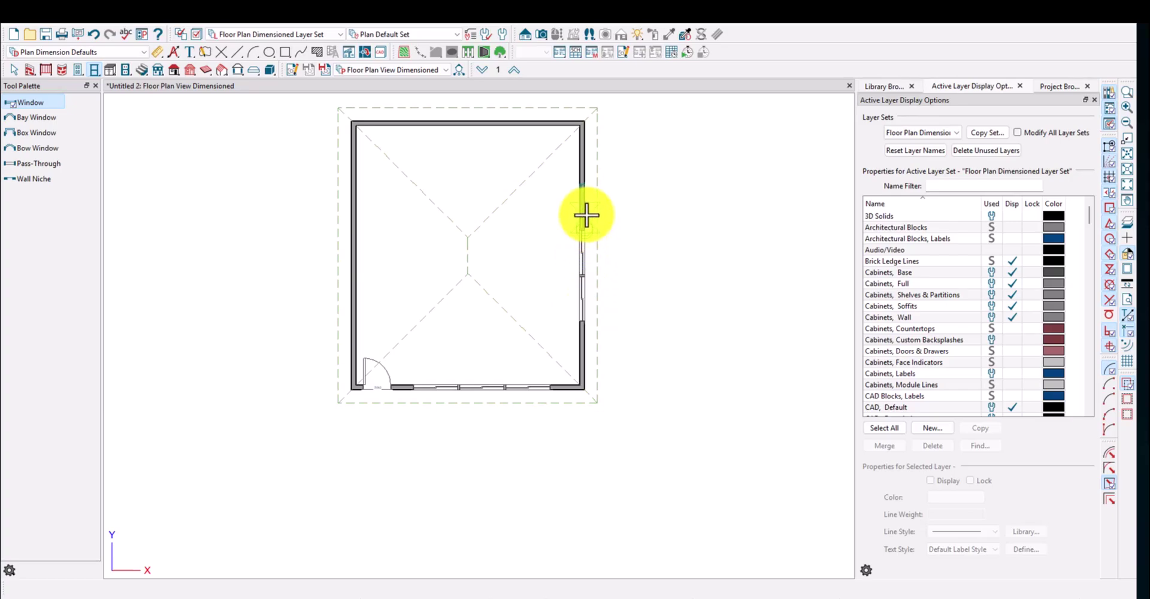
click(404, 258)
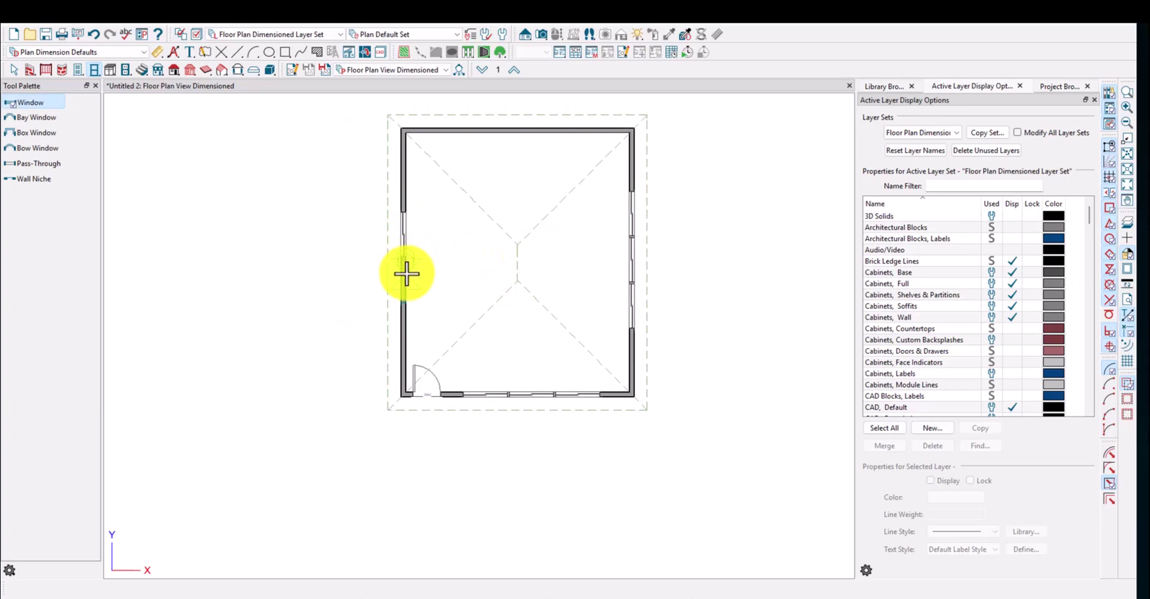
click(516, 131)
scroll(587, 248, down, 1)
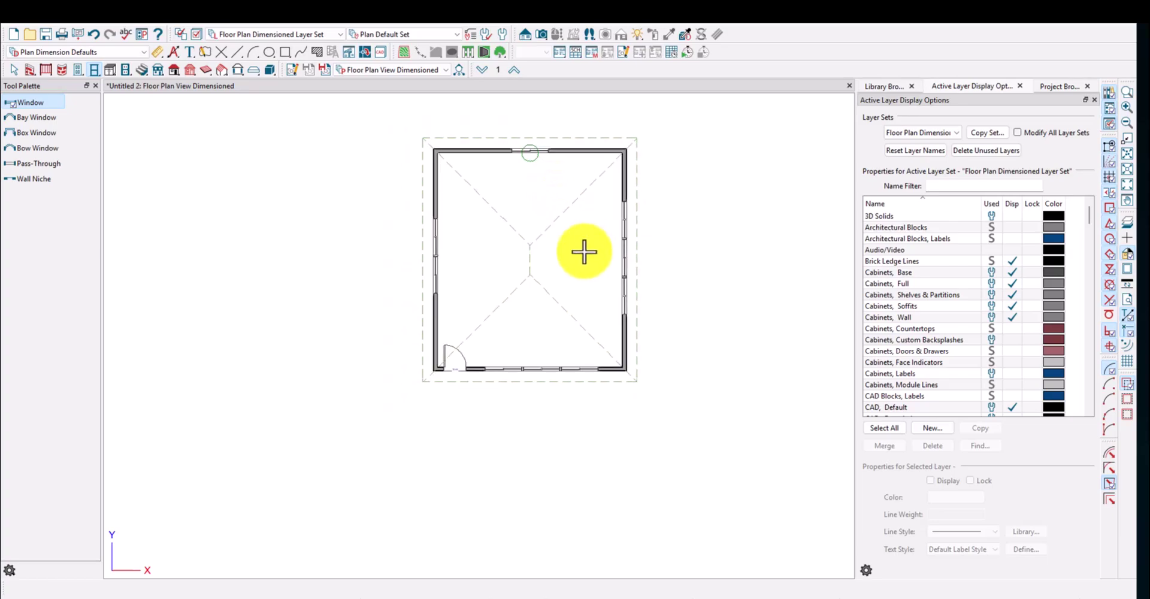
key(space)
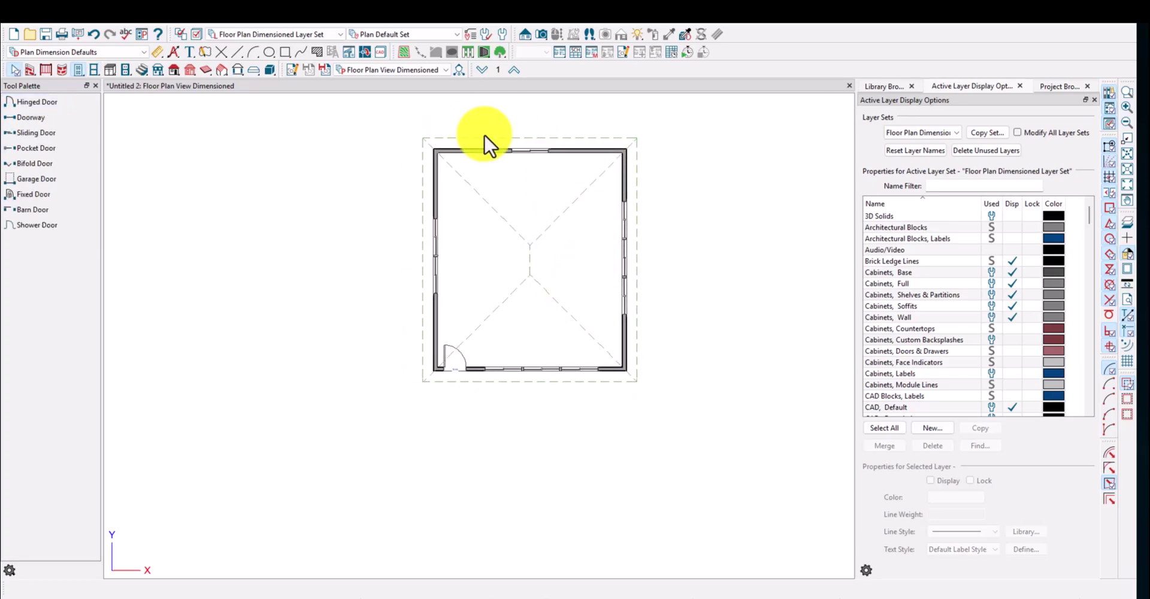
Create a Perspective Full Overview camera view of the building and orbit to its door side
click(546, 34)
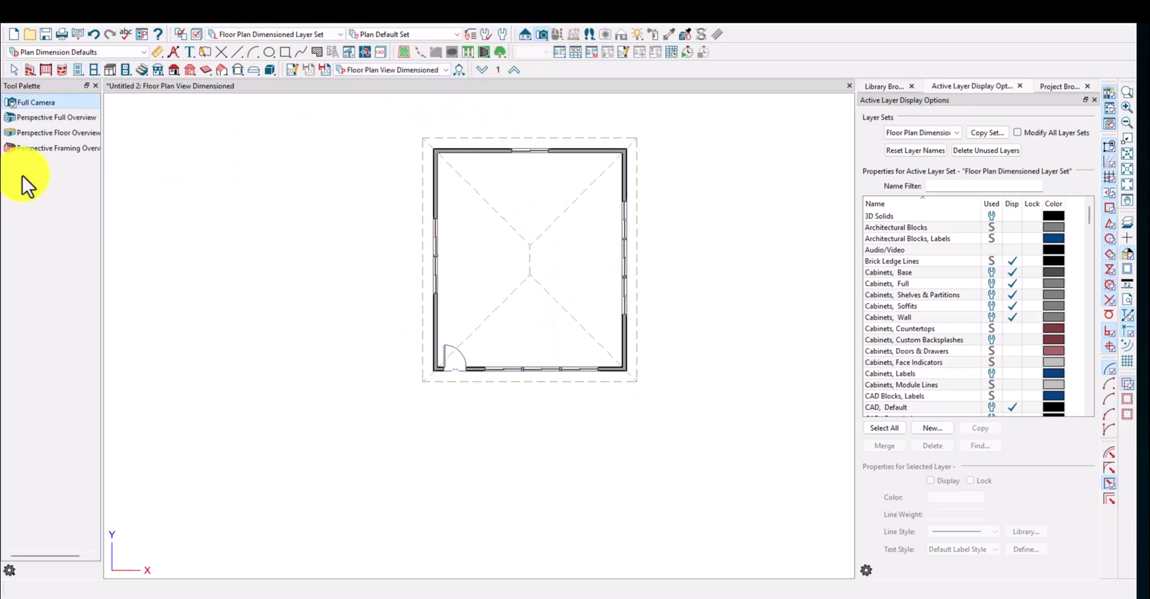
click(57, 118)
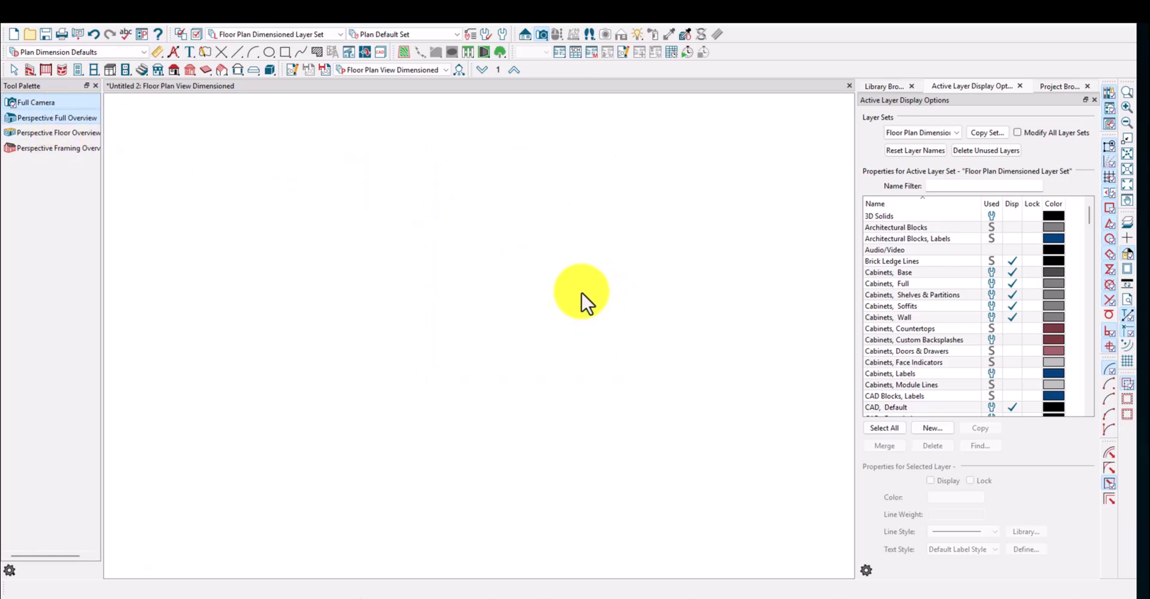
drag(578, 301, 551, 324)
key(space)
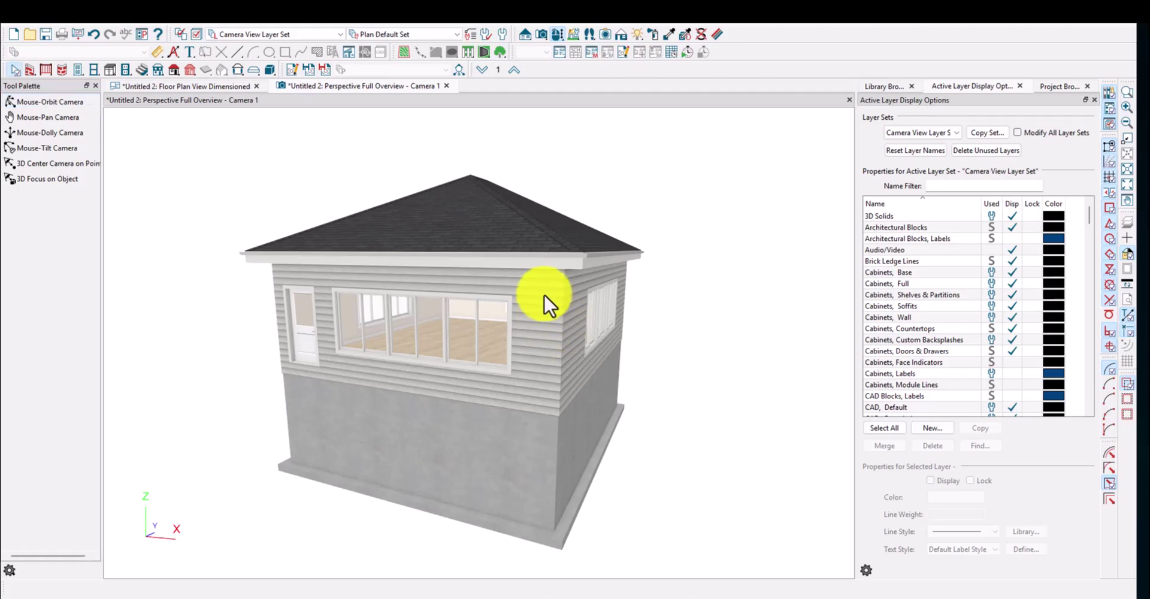
Change the wall with the door and the opposite wall into full gable walls
click(543, 299)
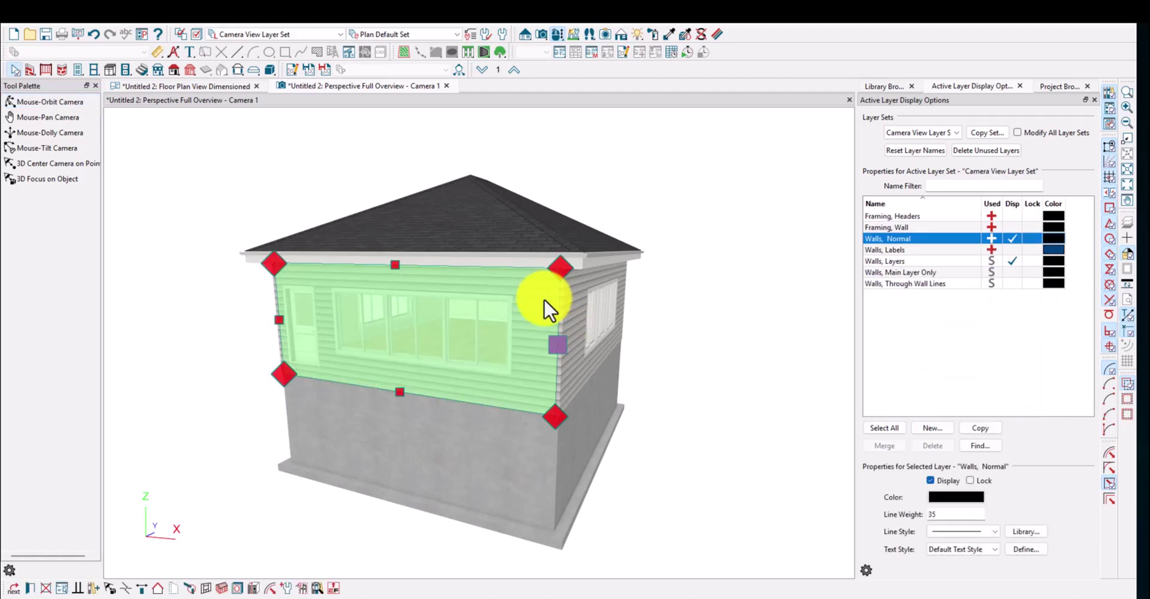
click(158, 587)
scroll(538, 246, down, 2)
drag(645, 263, 488, 371)
key(space)
click(461, 360)
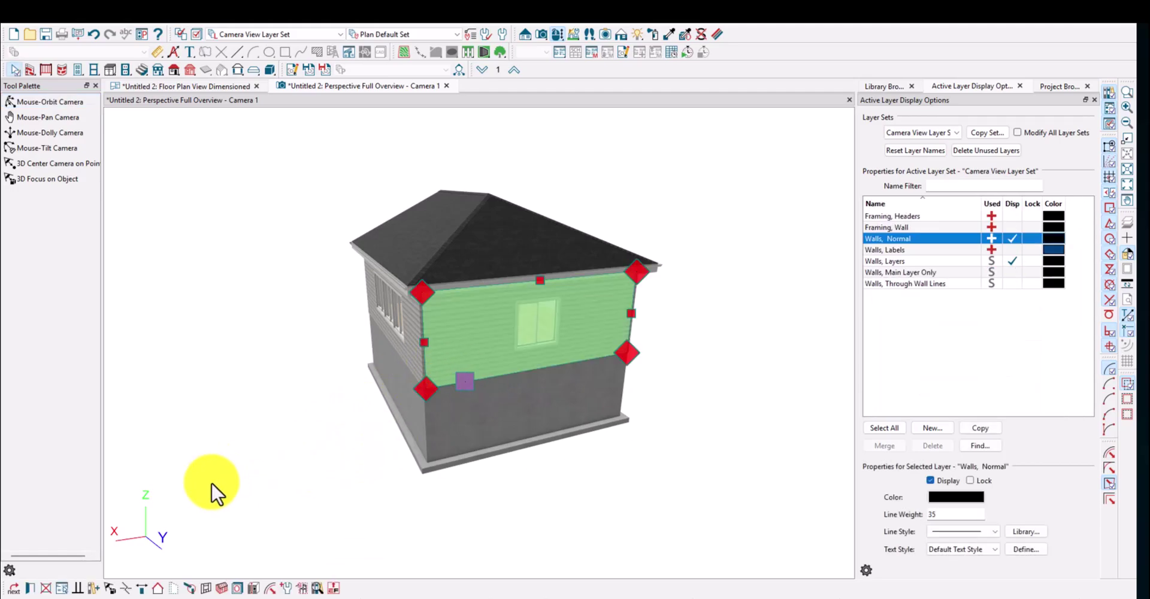
Move the camera inside the building and examine the room's end wall and flat ceiling
key(space)
drag(501, 384, 555, 283)
scroll(556, 284, up, 8)
middle_drag(480, 299, 579, 260)
drag(589, 311, 471, 259)
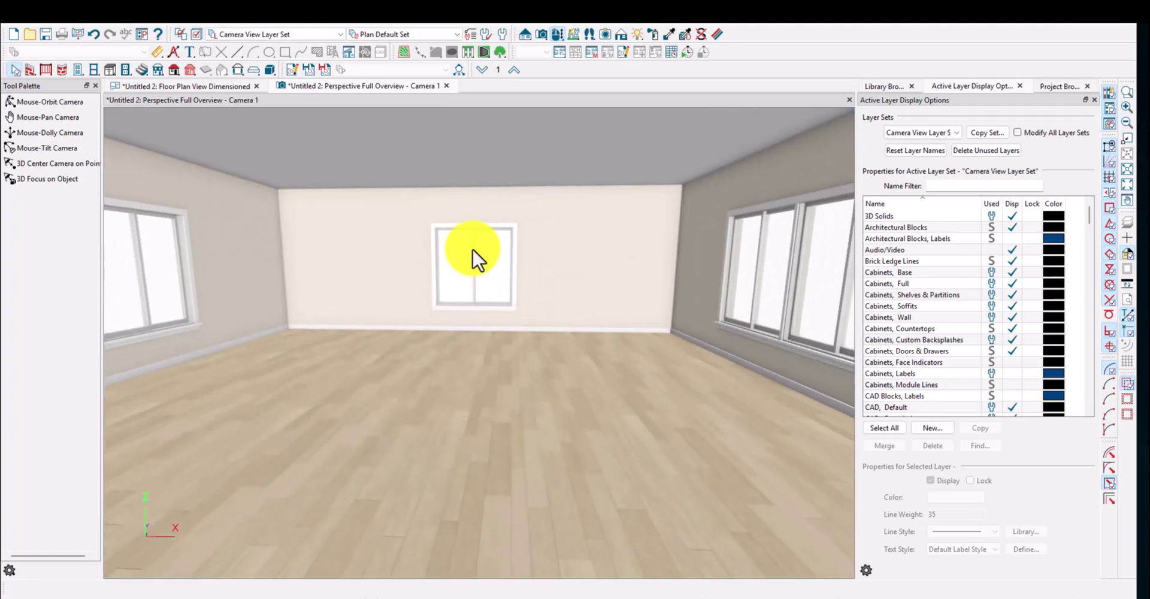
scroll(453, 179, down, 2)
scroll(491, 225, up, 8)
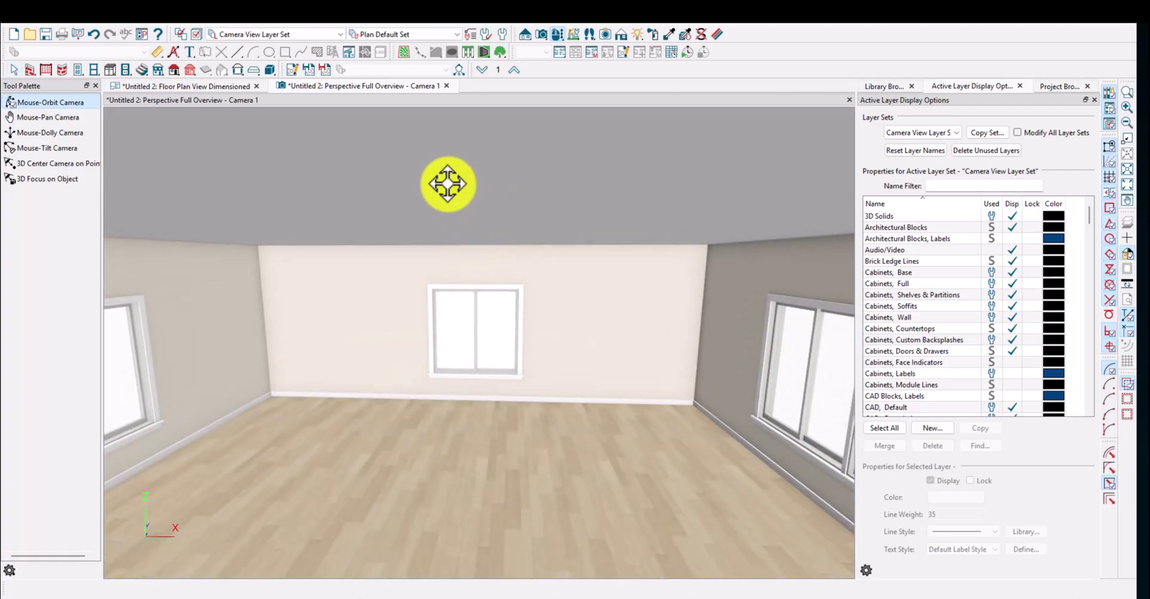
Create an Orthographic Framing Overview and orbit it to examine the roof trusses and wall framing
click(521, 36)
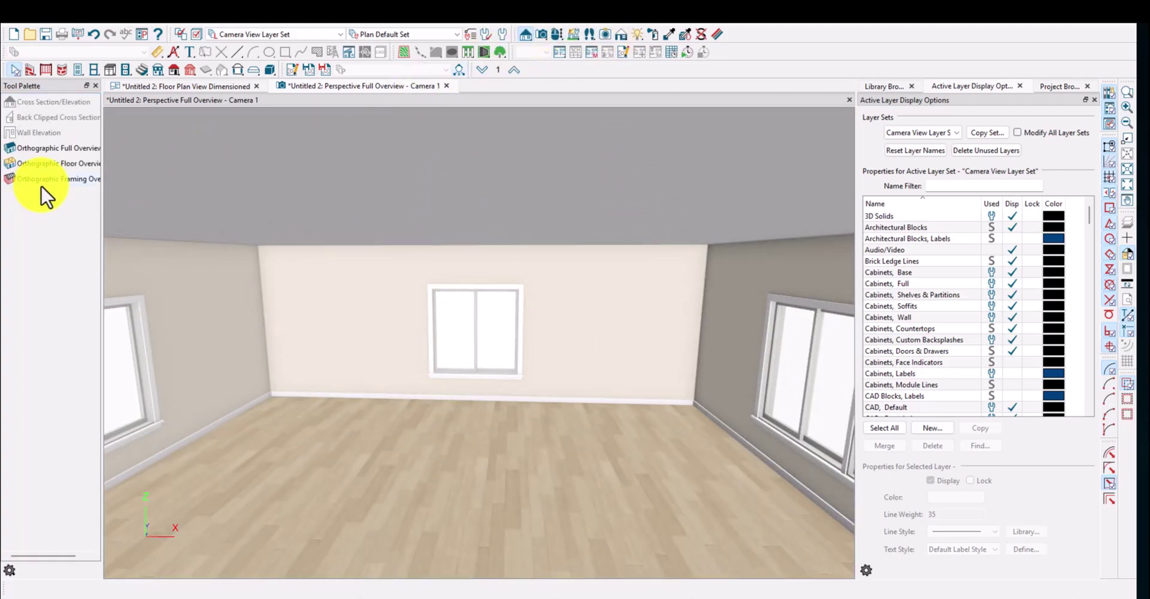
click(42, 185)
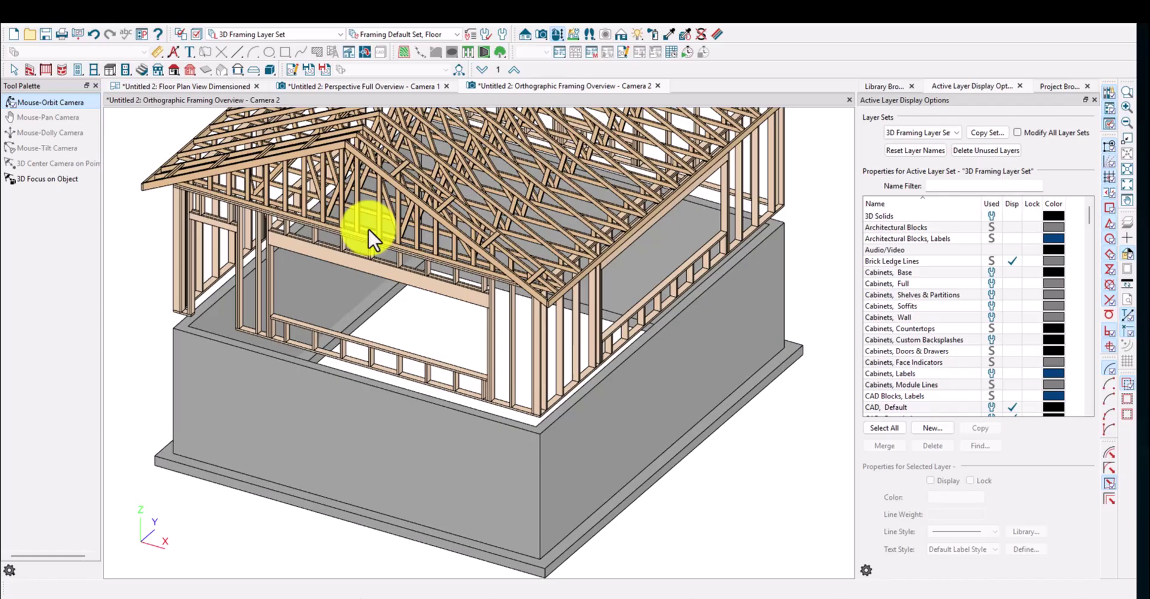
drag(367, 228, 449, 301)
key(Escape)
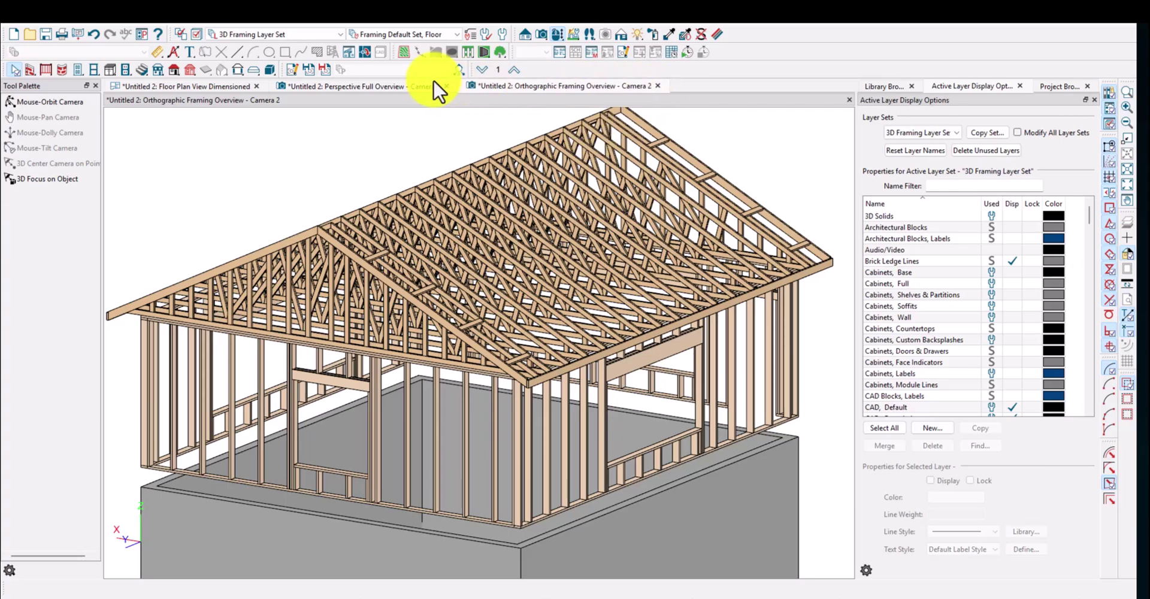
Return to the interior perspective view, set the room type to Great and name the room House
click(405, 85)
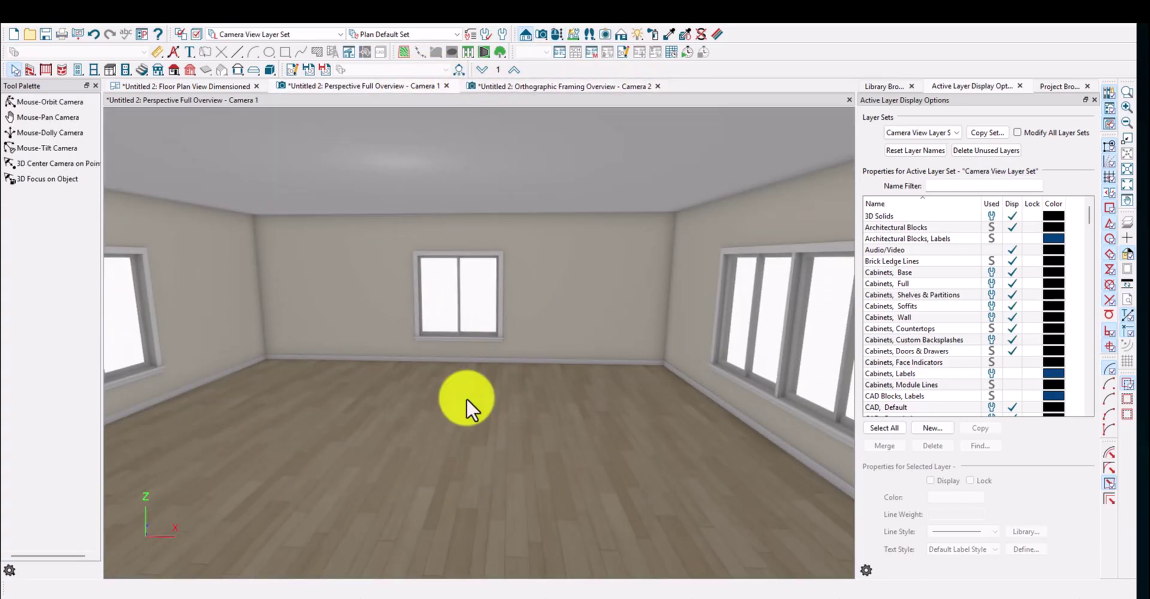
double_click(465, 398)
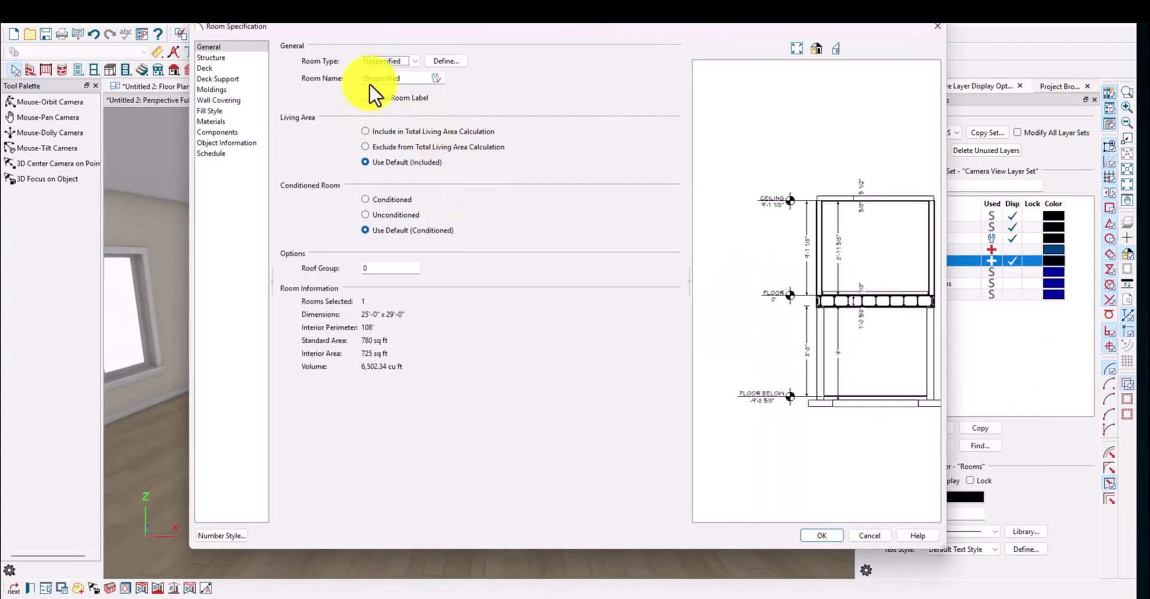
click(390, 63)
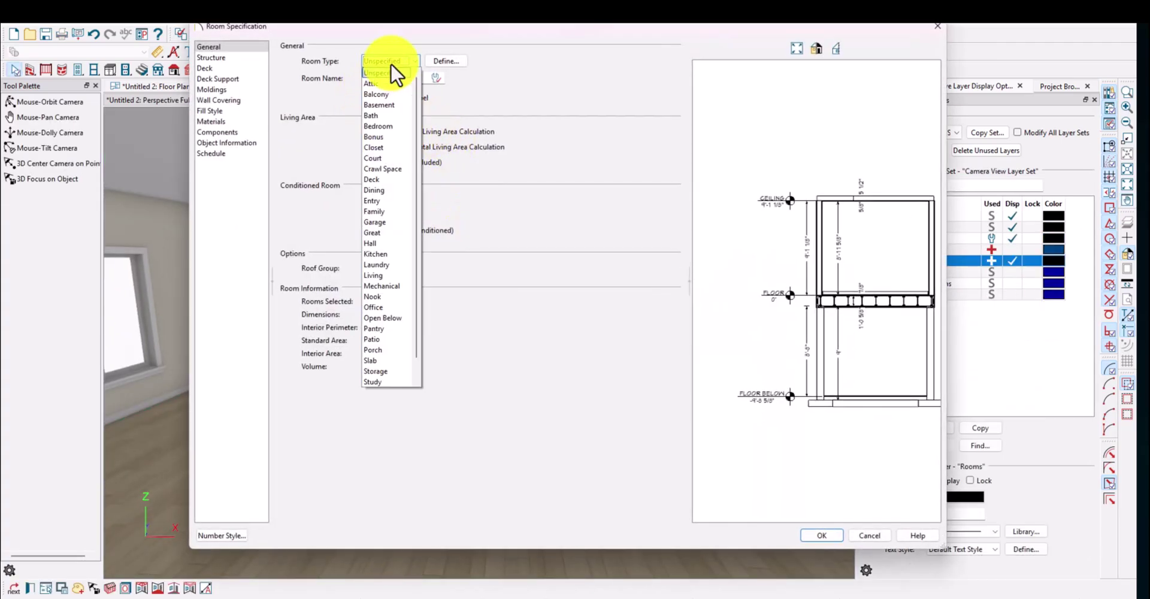
click(390, 232)
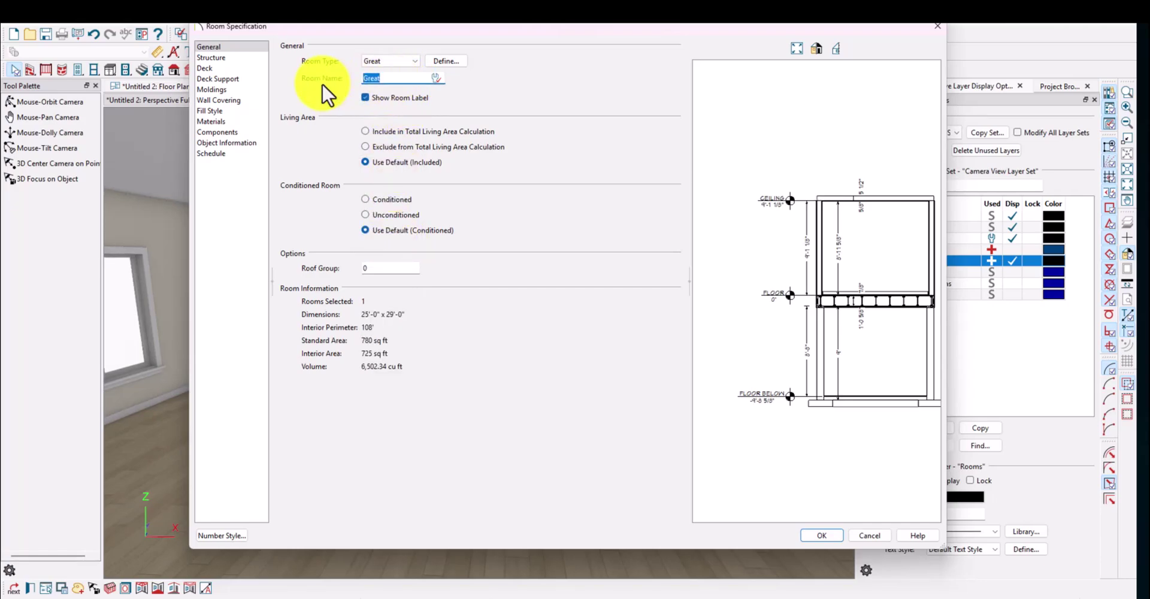
text(House)
Turn off the flat ceiling over the room and reduce its ceiling finish to a single 1" layer
click(237, 60)
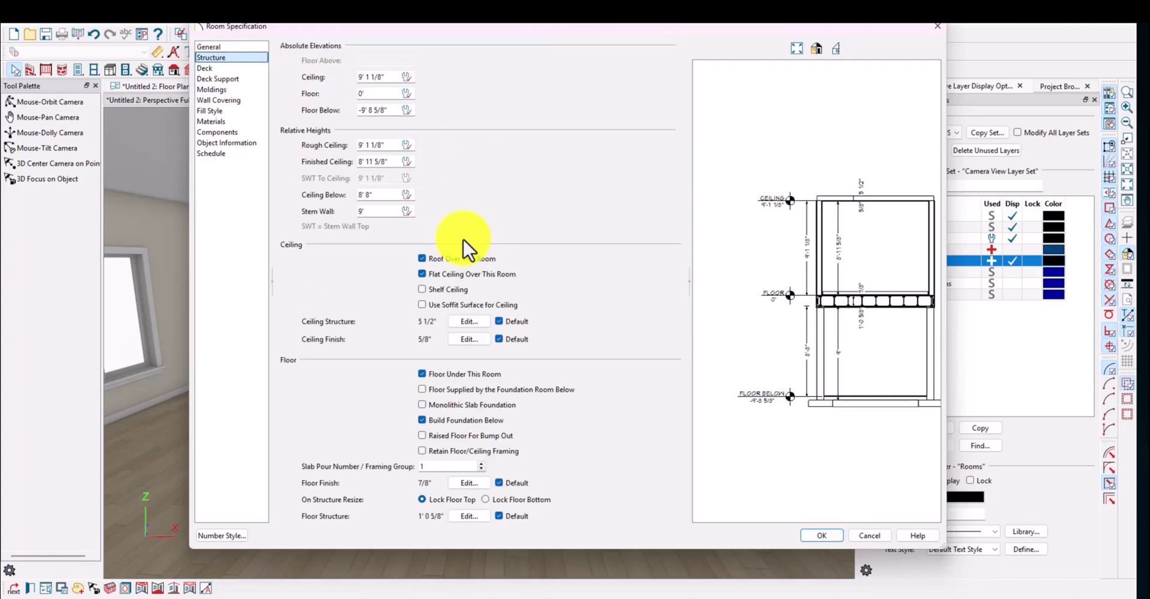
click(457, 275)
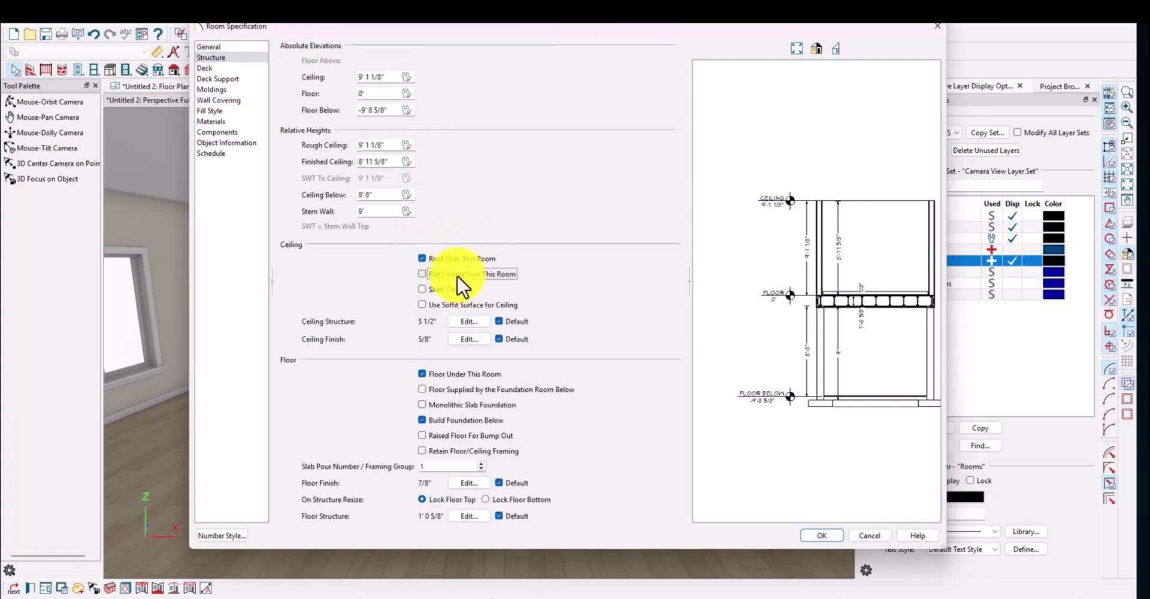
click(469, 338)
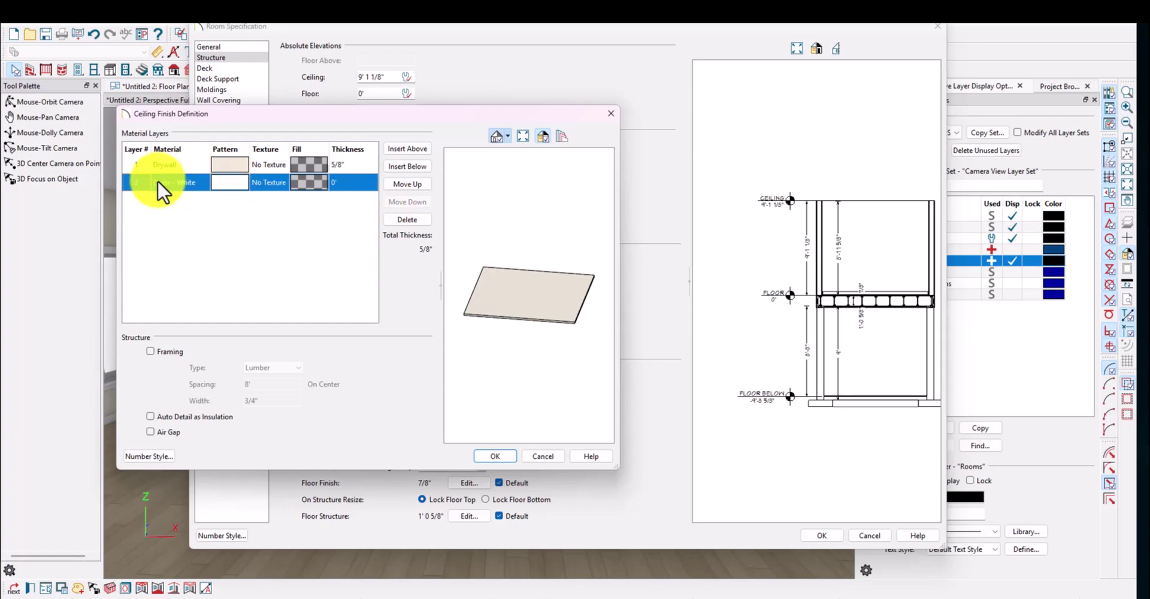
click(406, 219)
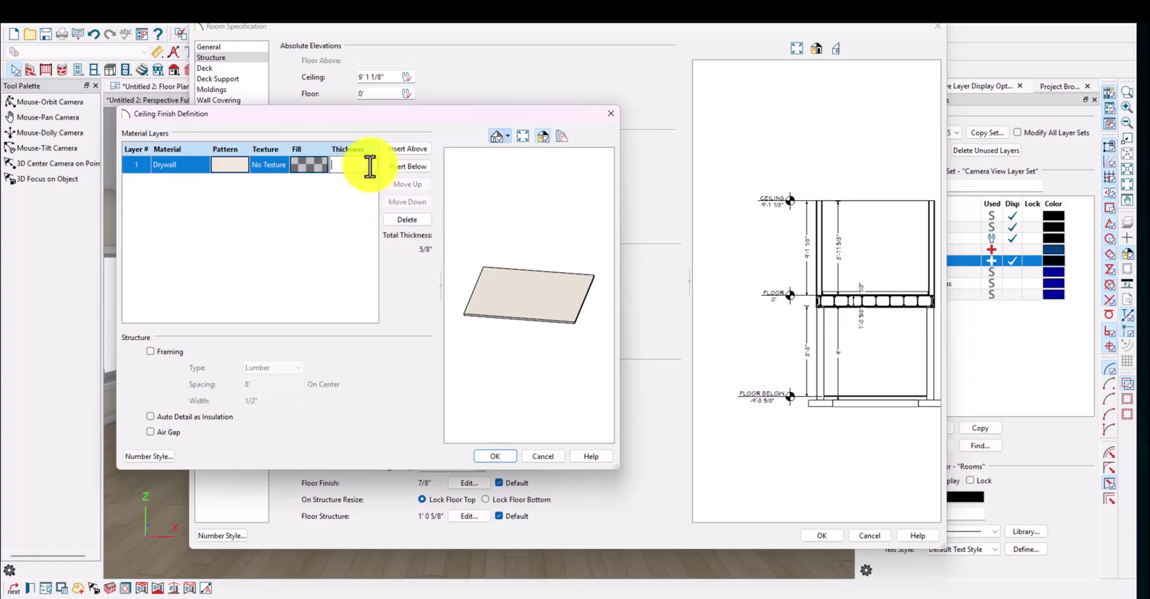
click(200, 163)
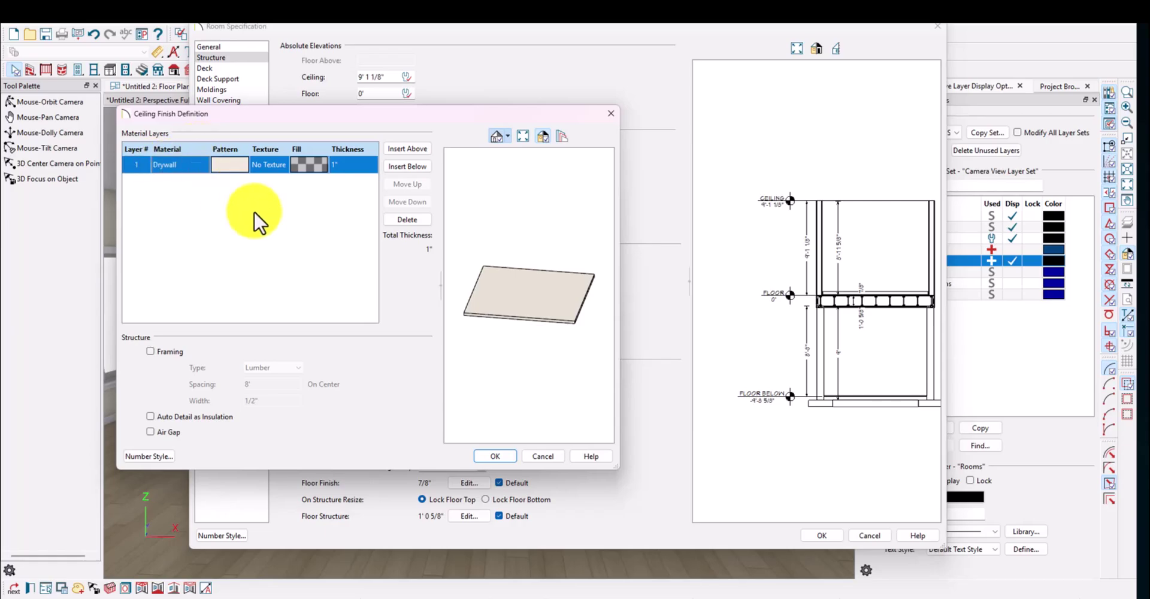
Search the library materials for "t&G", assign BND-DK166G-C-W01 (1x6x6) Stacked to the ceiling finish layer, and apply the room specification
click(372, 39)
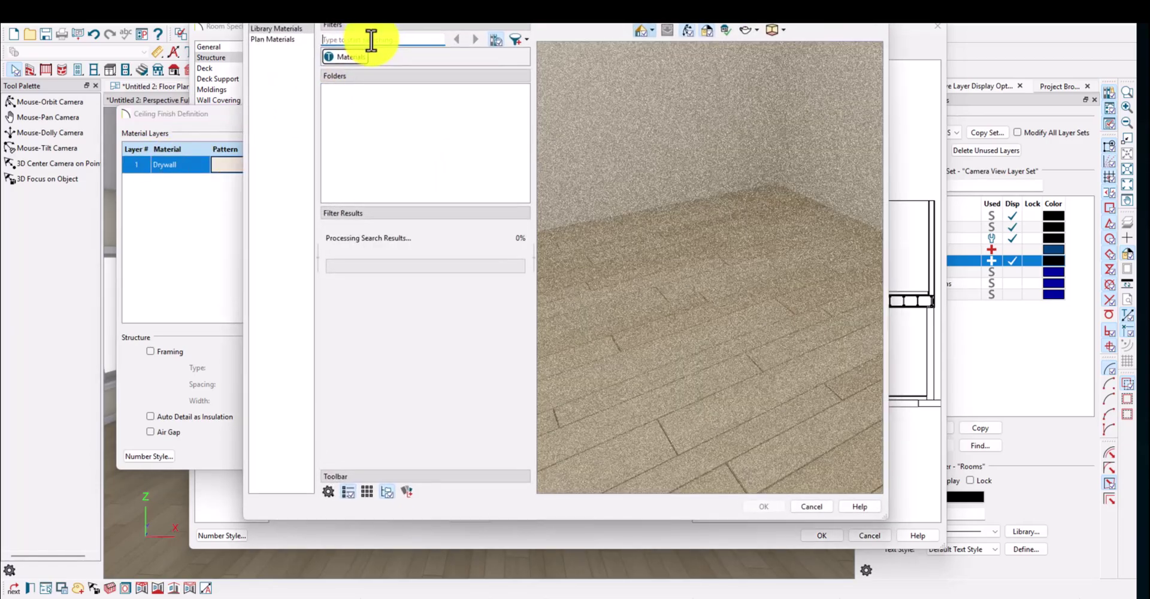
text(t&G)
key(Return)
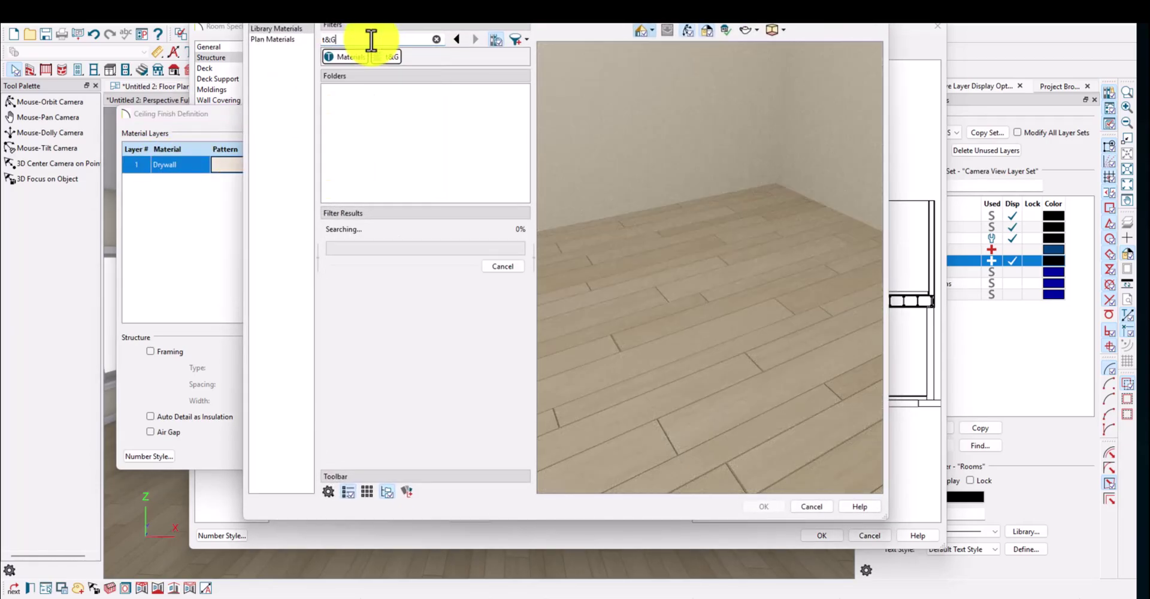
scroll(466, 333, down, 2)
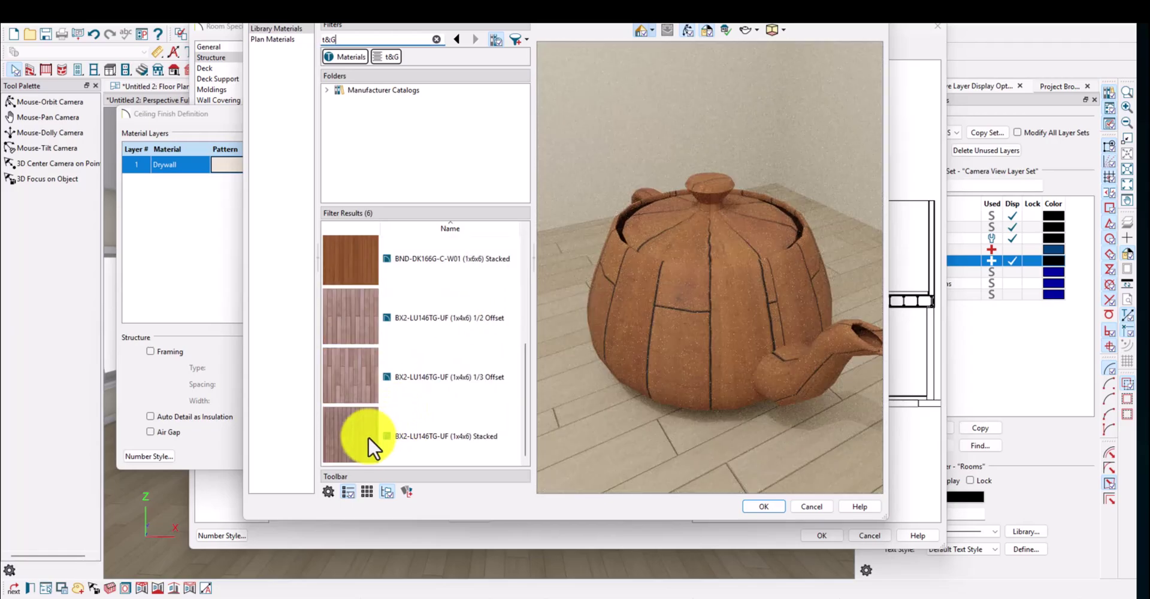
scroll(366, 328, up, 2)
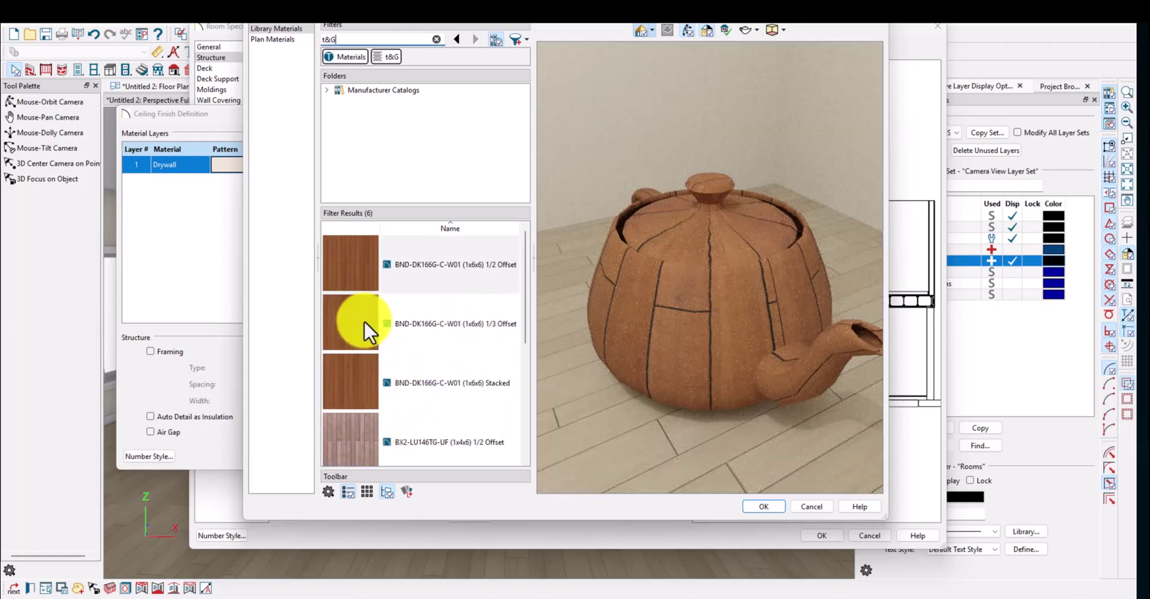
click(357, 385)
click(761, 507)
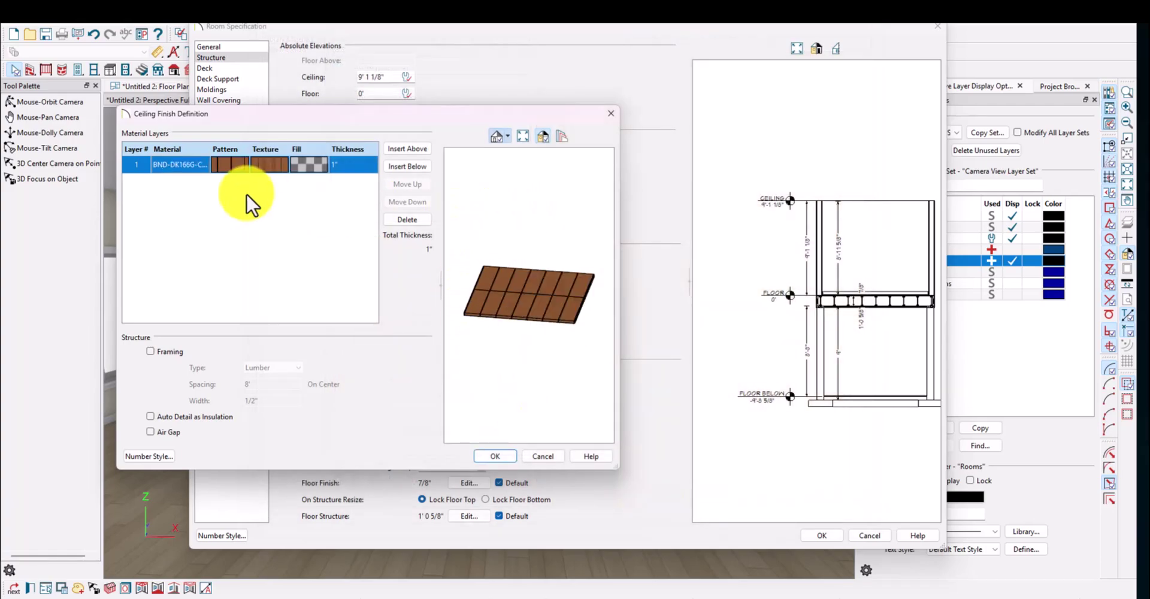
click(497, 456)
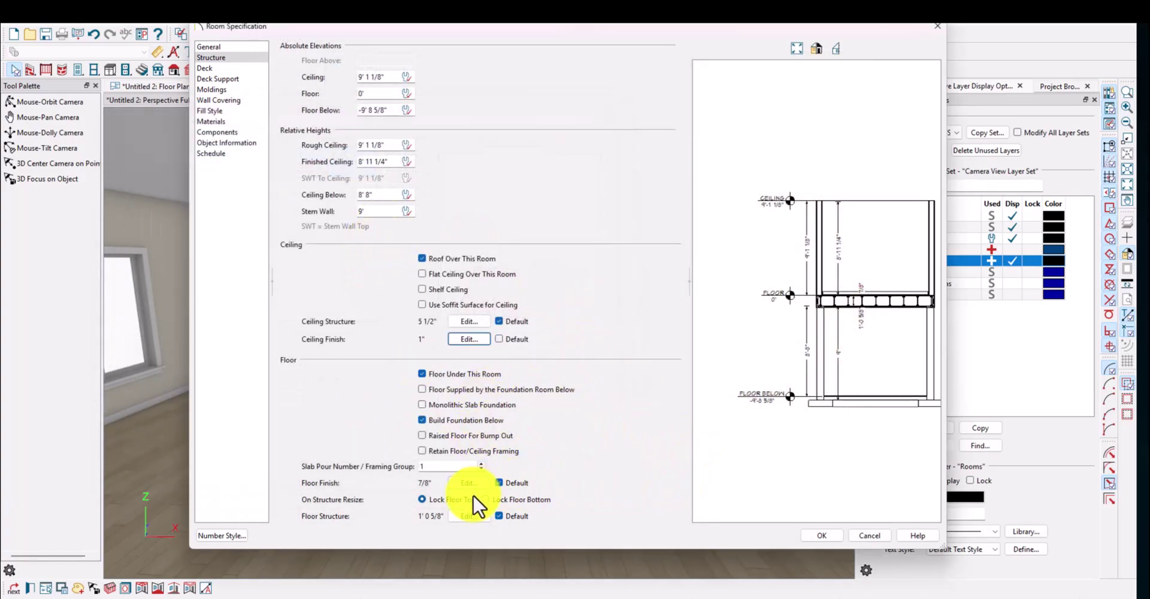
click(821, 534)
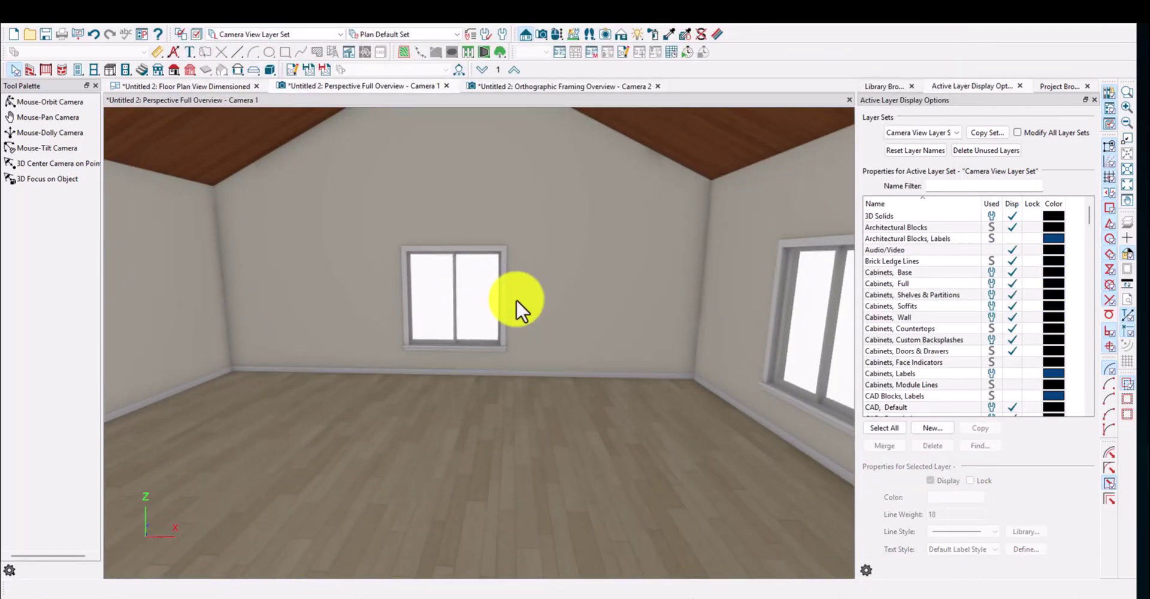
Examine the sloped wood ceiling from inside the room and the roof framing in the framing overview
middle_drag(515, 299, 444, 263)
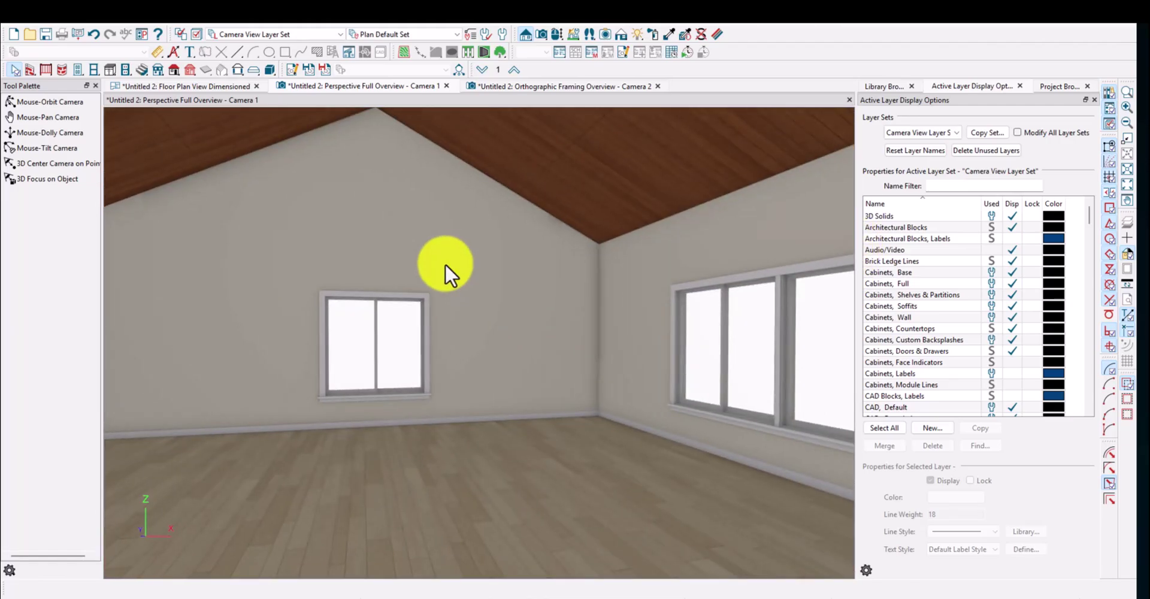
scroll(455, 252, down, 2)
click(557, 34)
click(544, 85)
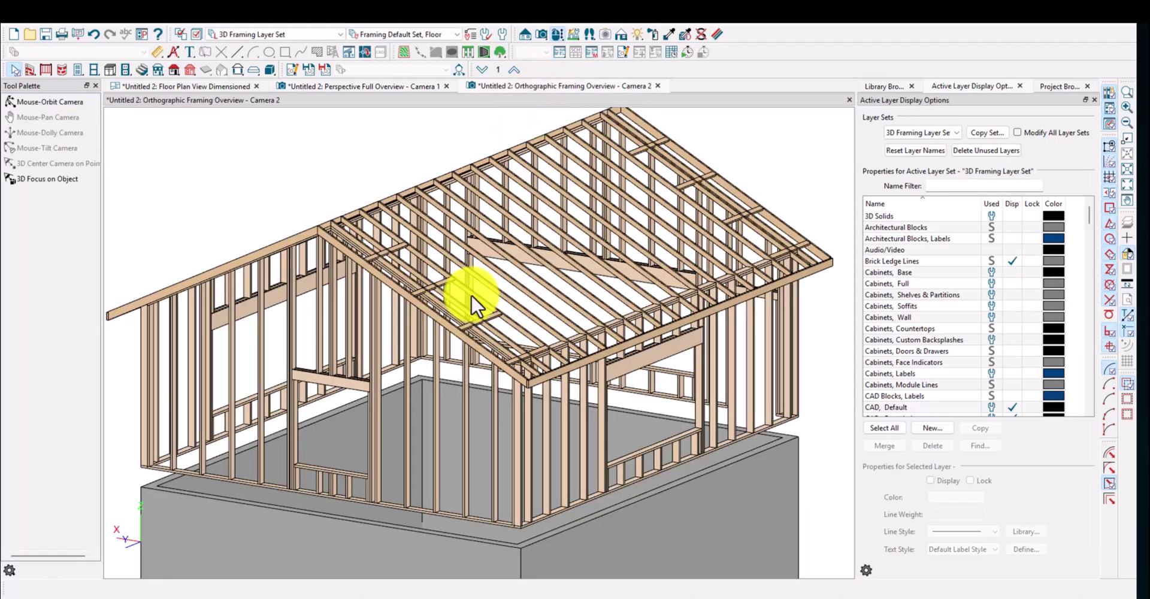
middle_drag(597, 249, 680, 318)
scroll(585, 243, up, 5)
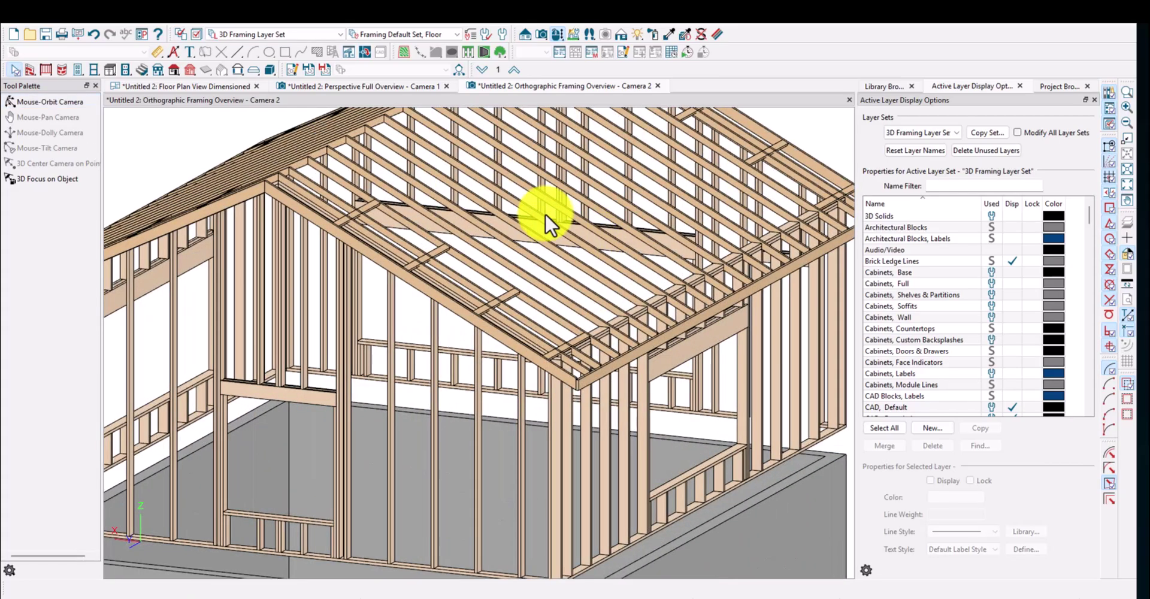
Draw a ceiling plane in the floor plan from the left wall to the ridge line, turning on display of the Ceiling Planes layer
click(237, 85)
scroll(519, 314, down, 3)
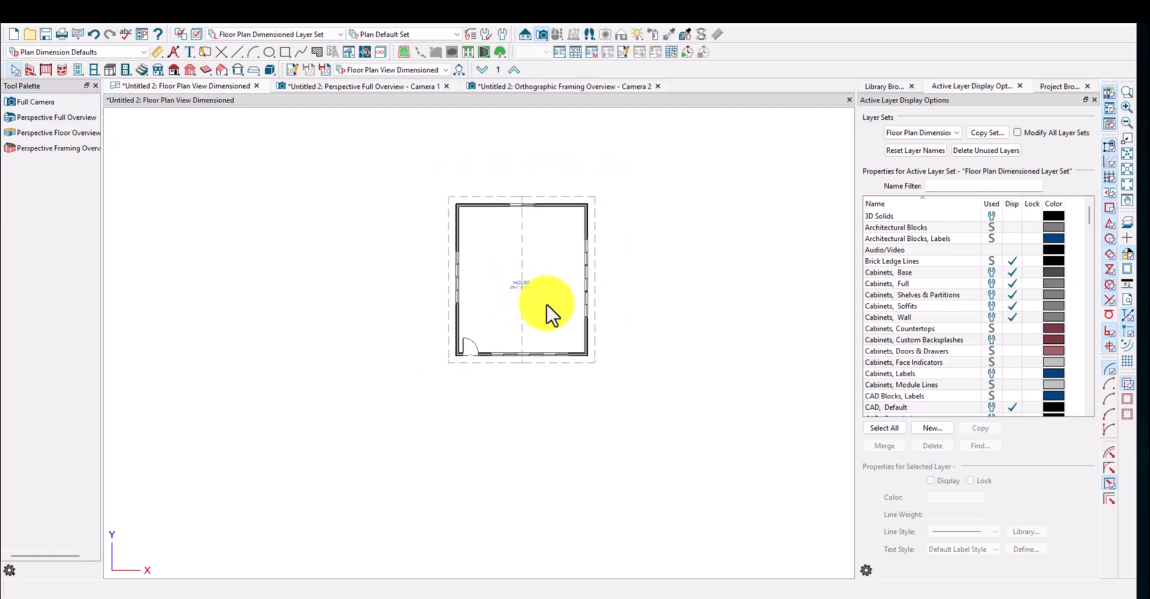
middle_drag(508, 315, 447, 328)
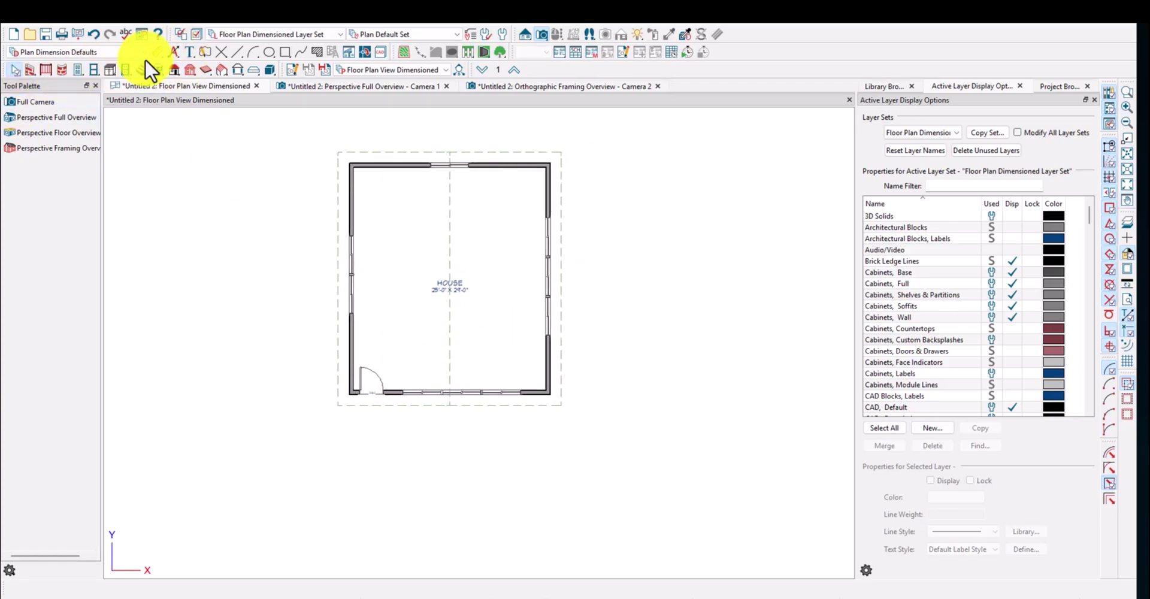
click(173, 68)
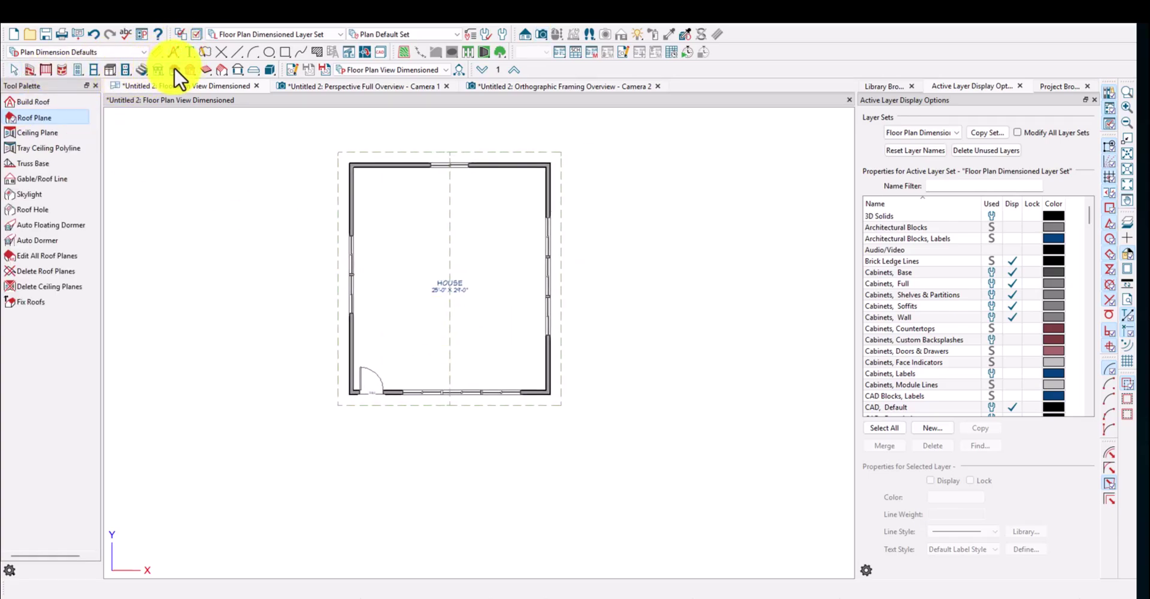
scroll(353, 236, up, 2)
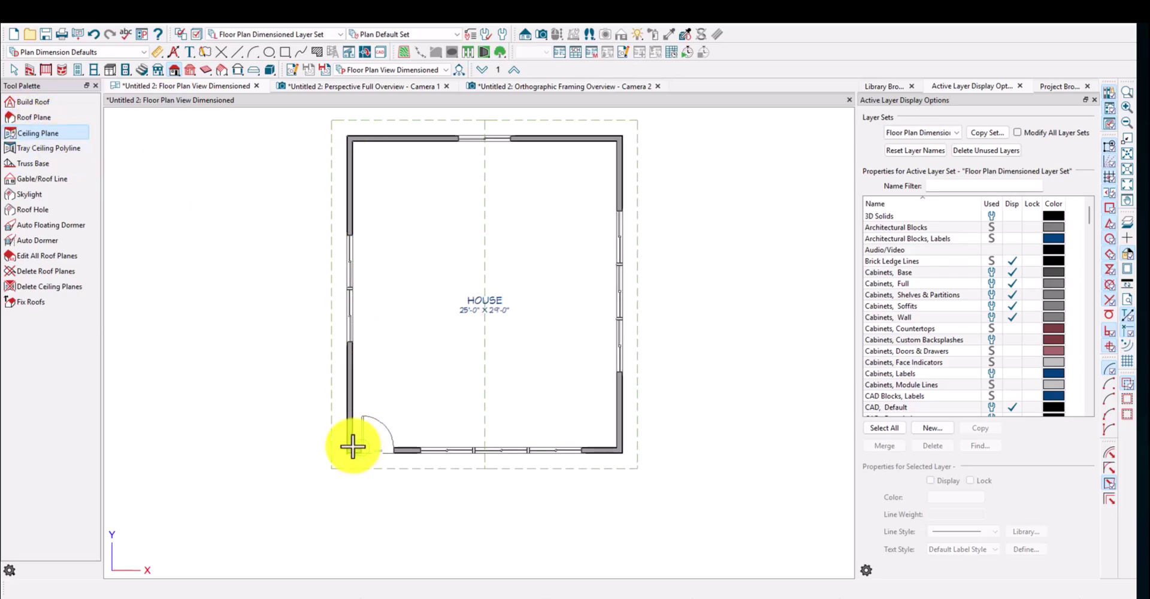
drag(352, 447, 483, 442)
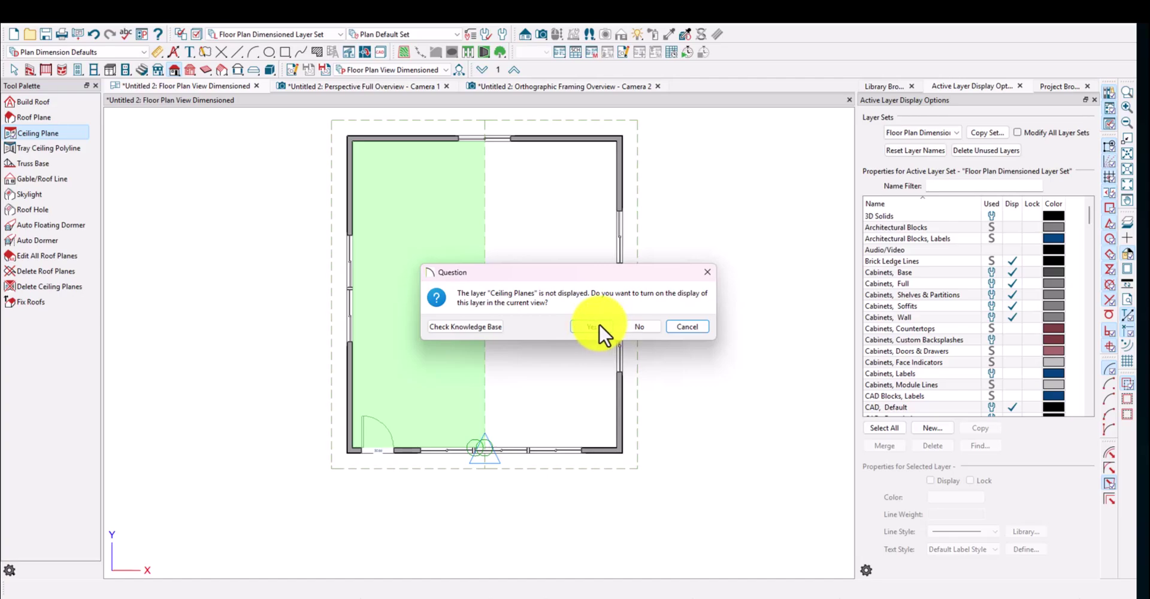
click(599, 325)
click(488, 352)
key(Escape)
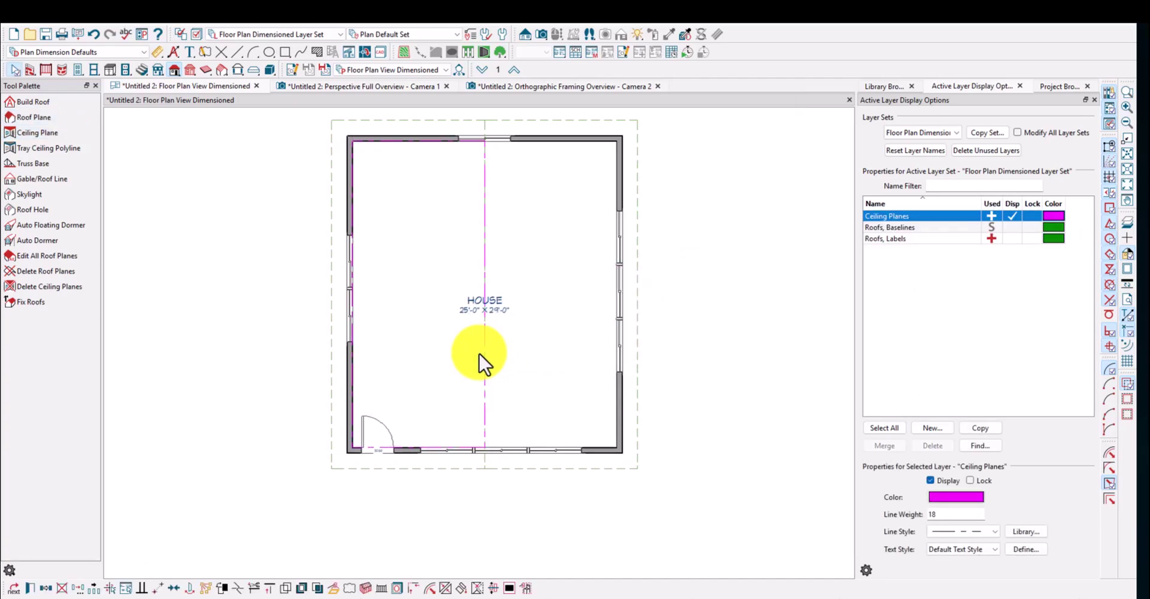
Set the pitch of the ceiling plane over one half of the room to 3 in 12
double_click(479, 352)
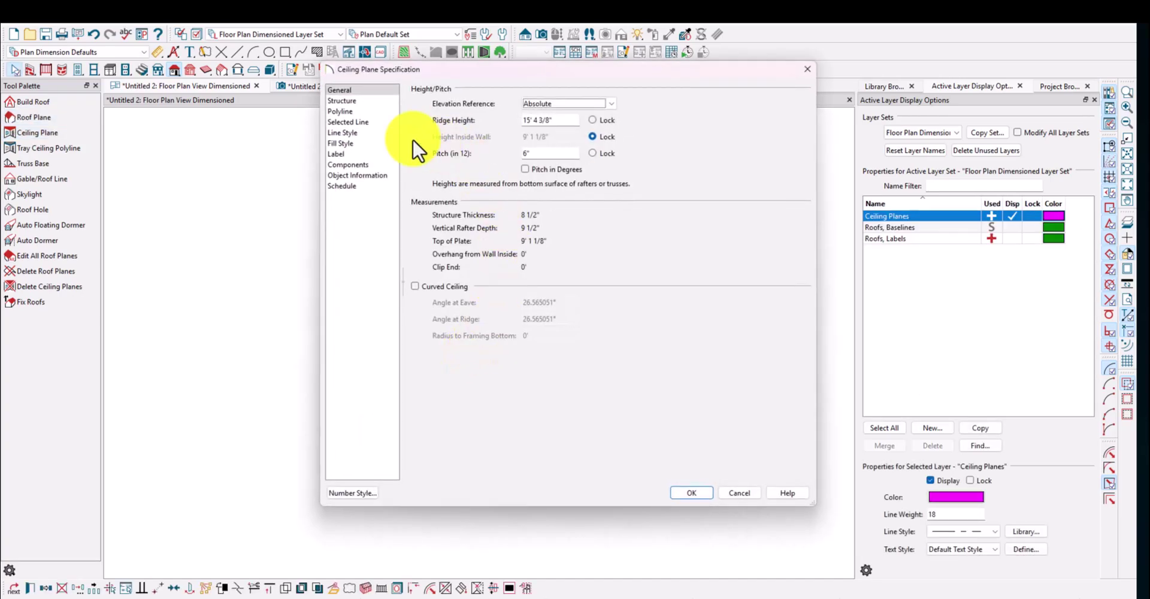
double_click(555, 154)
text(3)
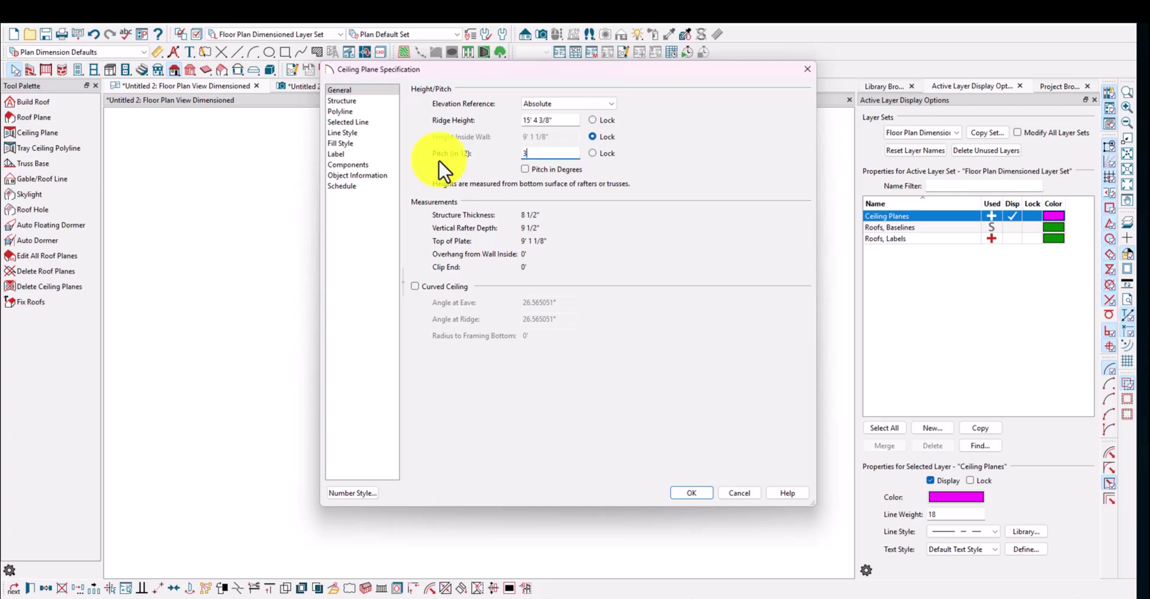
key(Tab)
Turn off framing in the ceiling plane's structure layer, accept the 1" BND-DK166G-C wood ceiling finish, and apply the specification
click(366, 102)
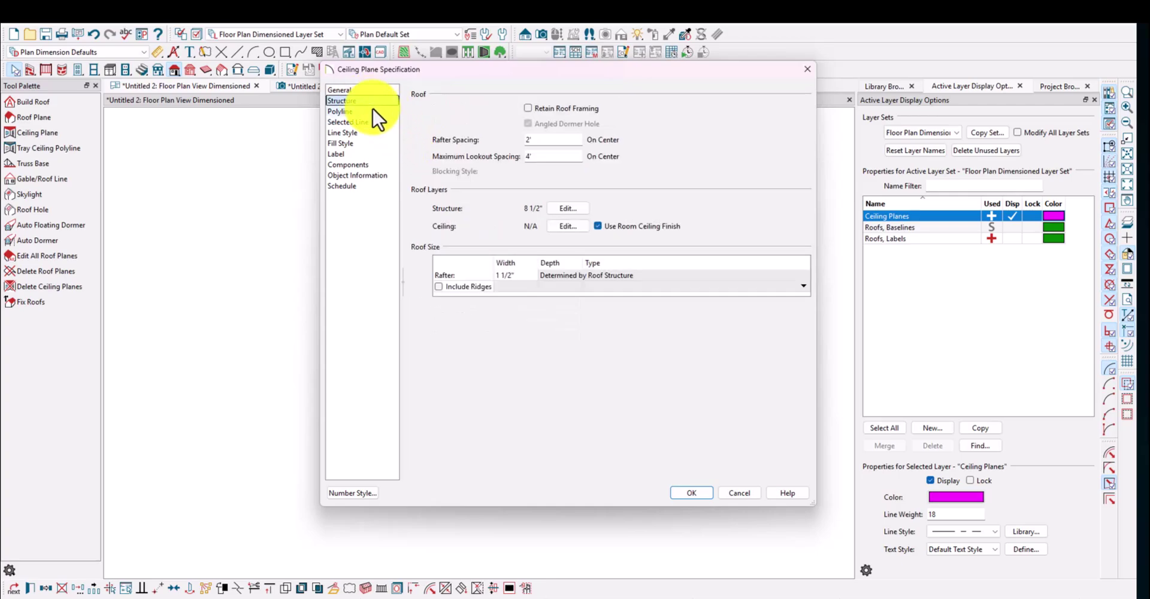
click(563, 209)
click(192, 289)
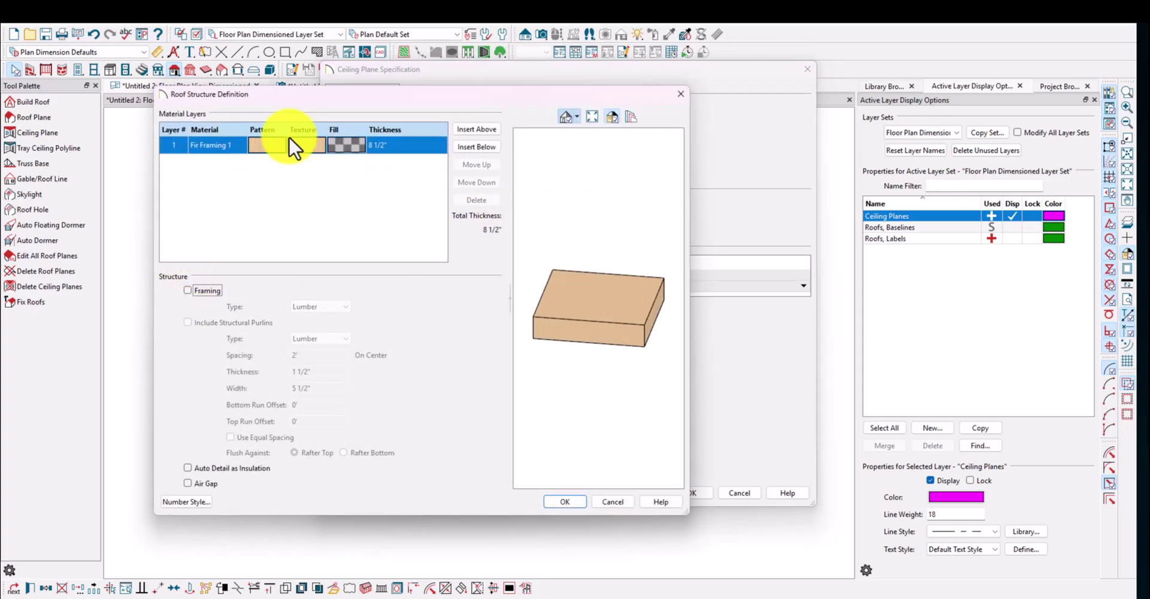
click(558, 503)
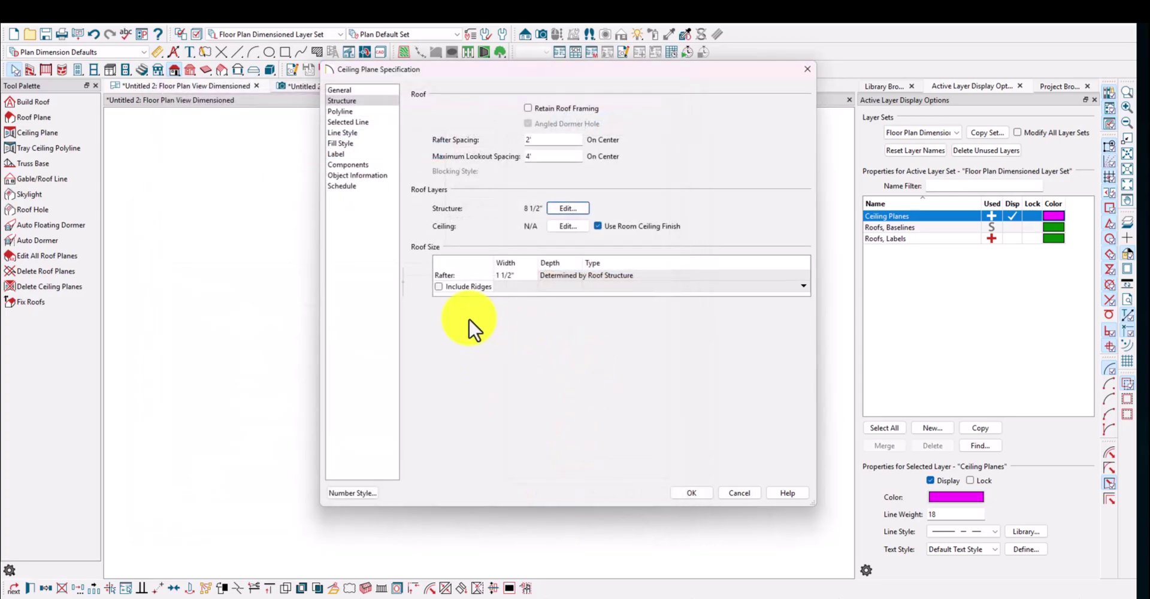
click(558, 226)
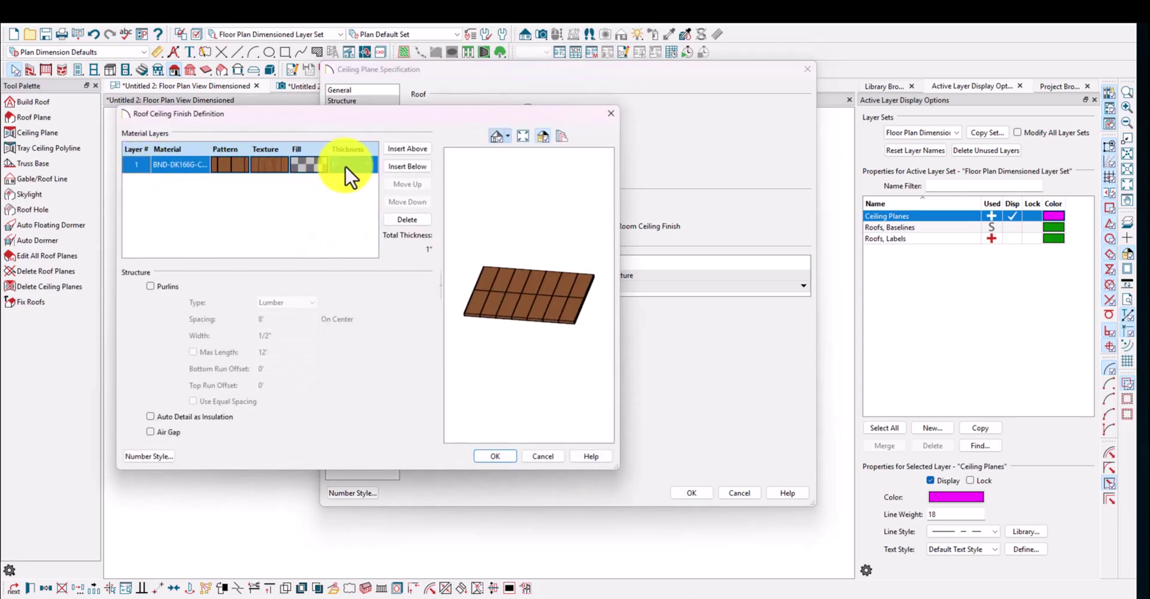
click(493, 456)
click(686, 491)
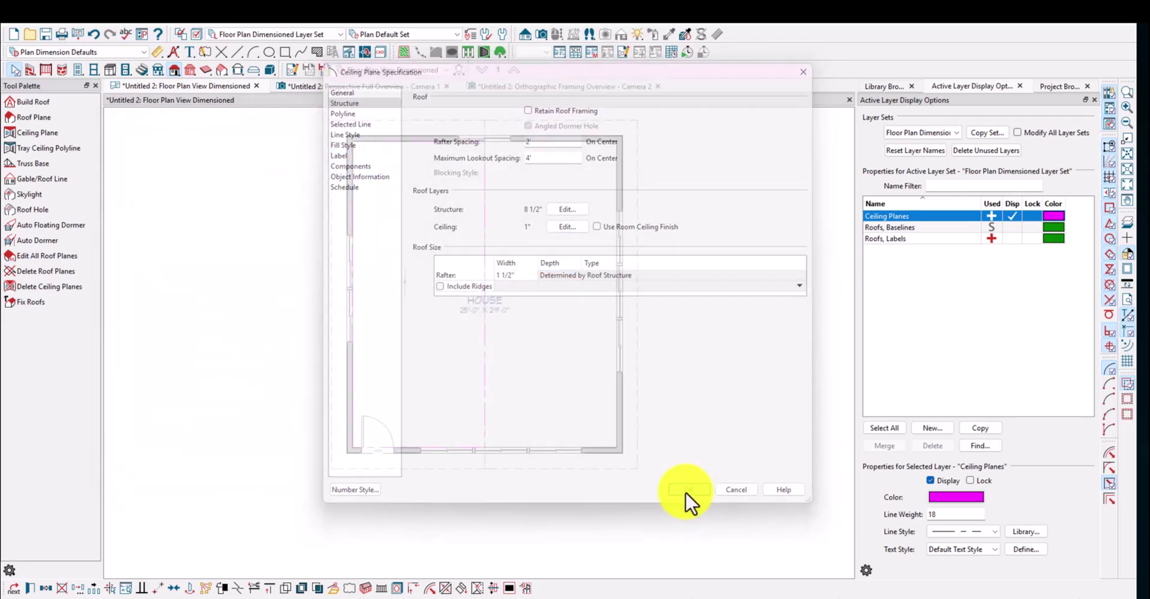
Examine the lower-pitched ceiling plane from inside the room in the perspective overview
click(429, 86)
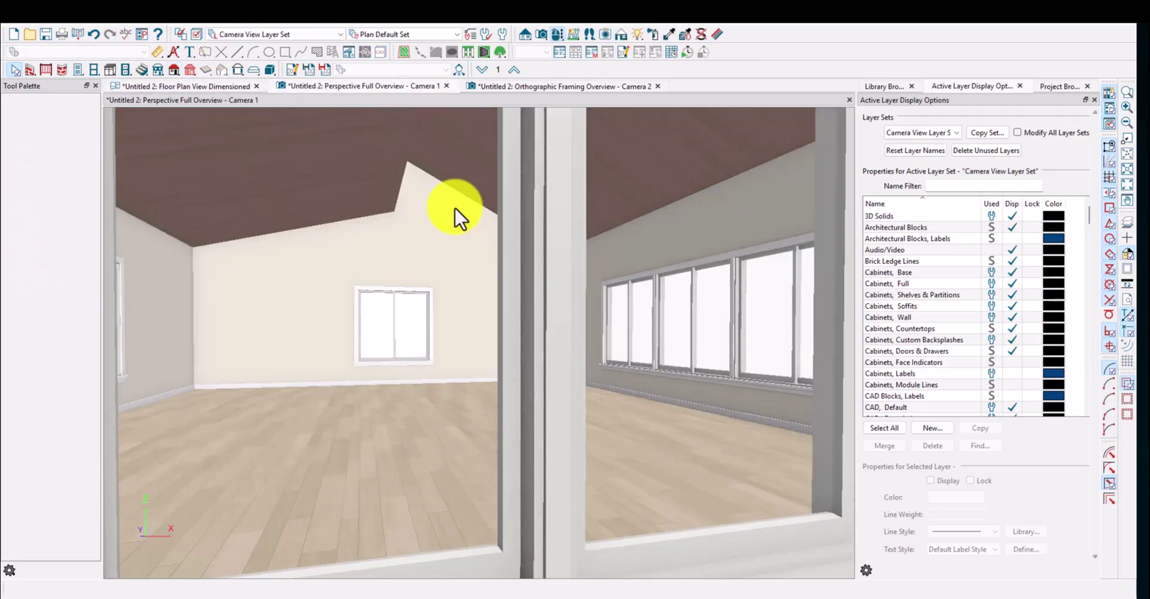
middle_drag(407, 263, 429, 334)
scroll(429, 248, up, 3)
mouse_move(428, 248)
mouse_down()
mouse_move(513, 341)
mouse_move(243, 390)
mouse_move(264, 283)
mouse_move(357, 455)
mouse_move(536, 560)
mouse_move(479, 427)
mouse_move(318, 403)
mouse_move(268, 191)
mouse_move(354, 398)
mouse_move(332, 368)
mouse_move(205, 342)
mouse_move(433, 246)
mouse_up()
middle_drag(491, 435, 250, 147)
Copy the ceiling plane and reflect it about the ridge line to cover the other half of the room
click(228, 87)
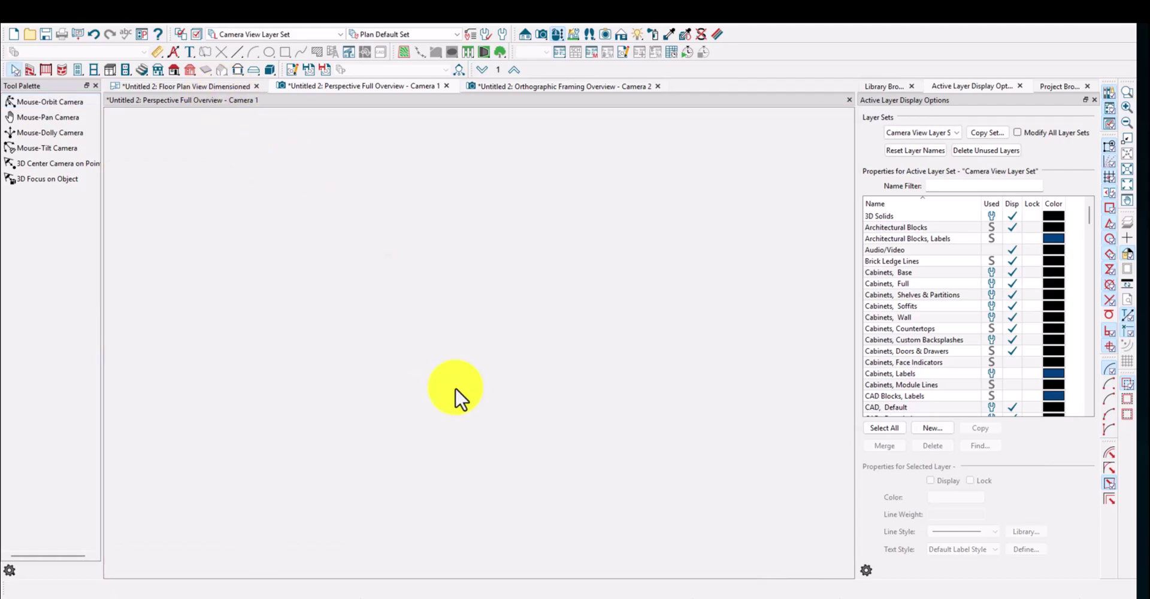
click(481, 389)
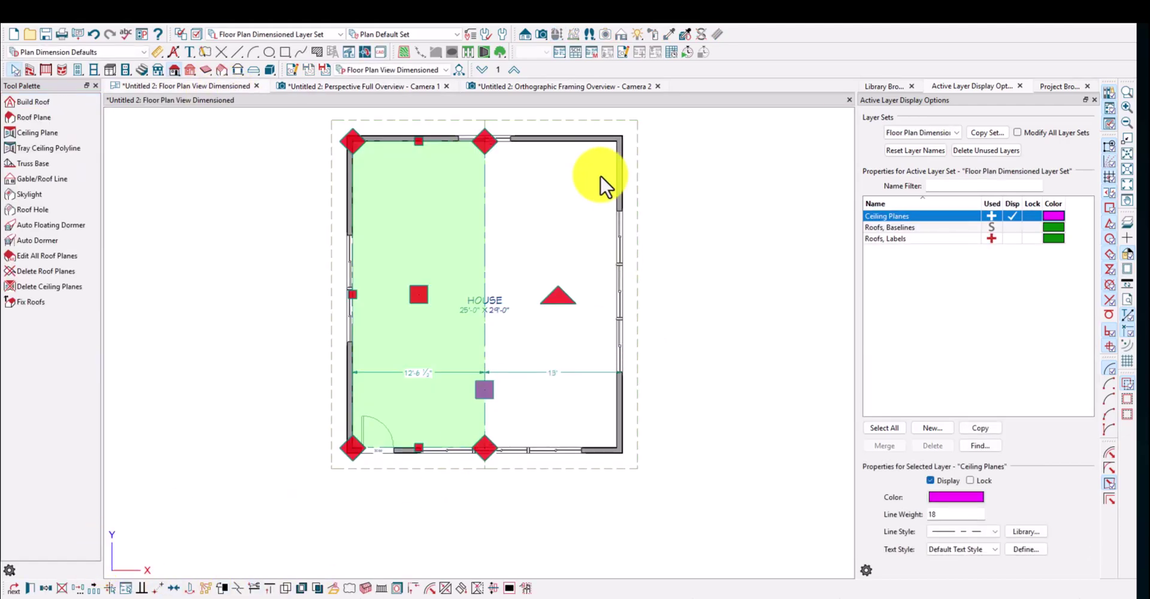
click(44, 588)
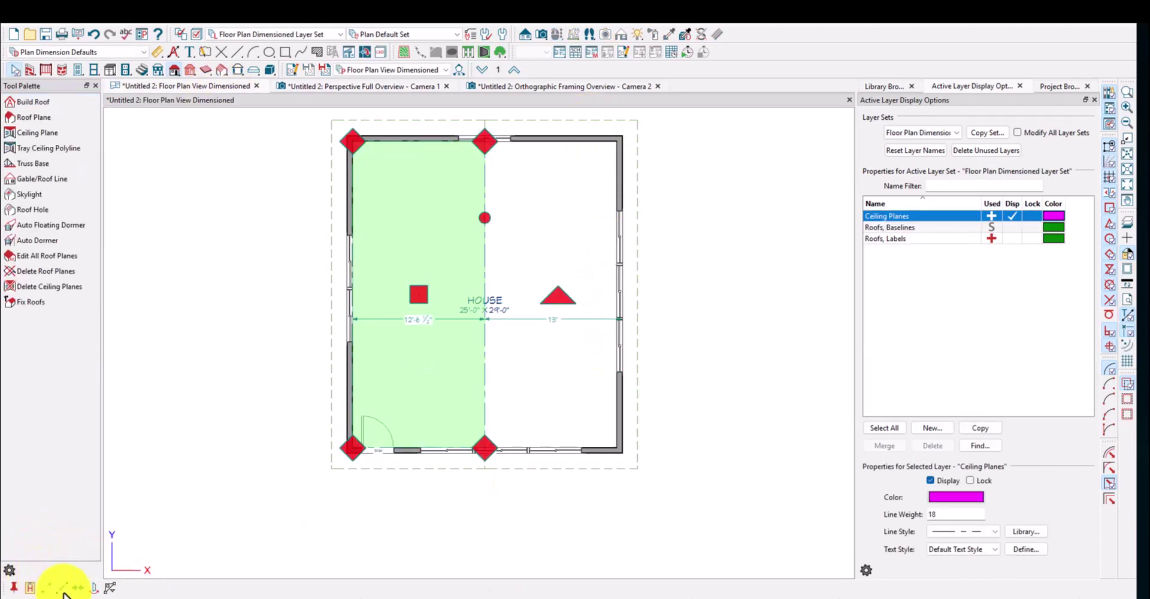
click(93, 588)
key(Escape)
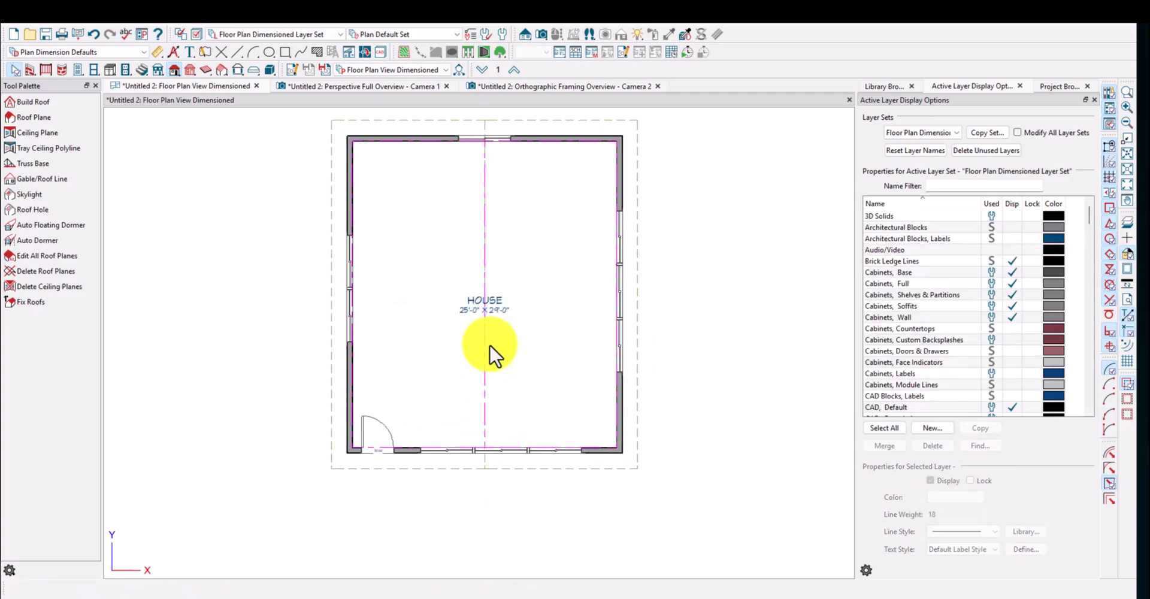
Examine the mirrored ceiling from inside the room and compare it with the roof framing in the framing overview
click(376, 84)
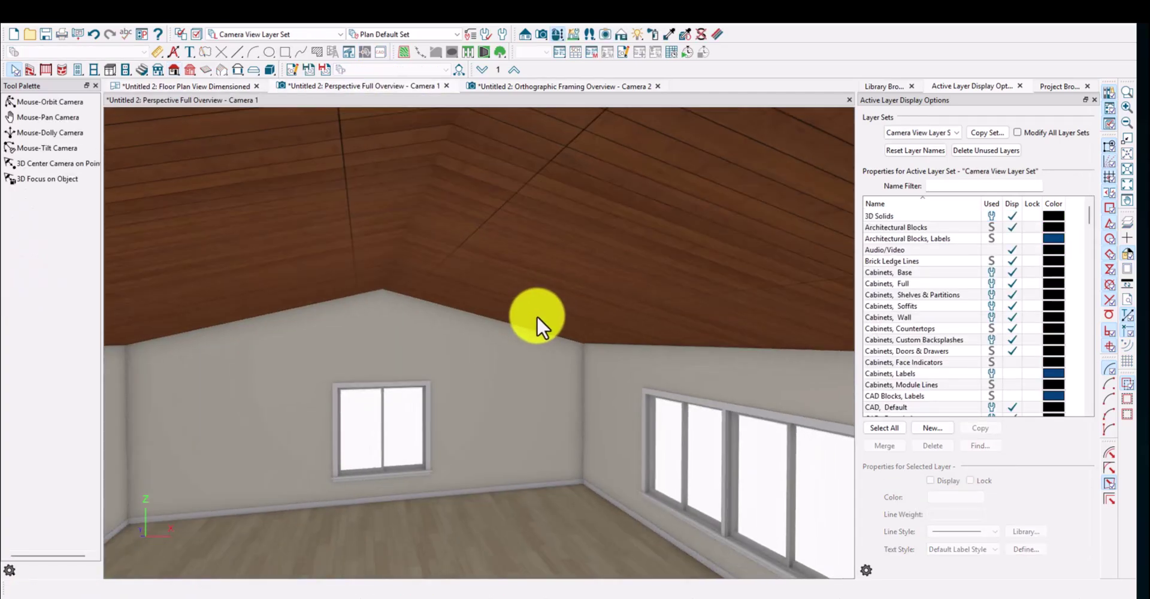
scroll(408, 244, down, 2)
middle_drag(437, 281, 594, 291)
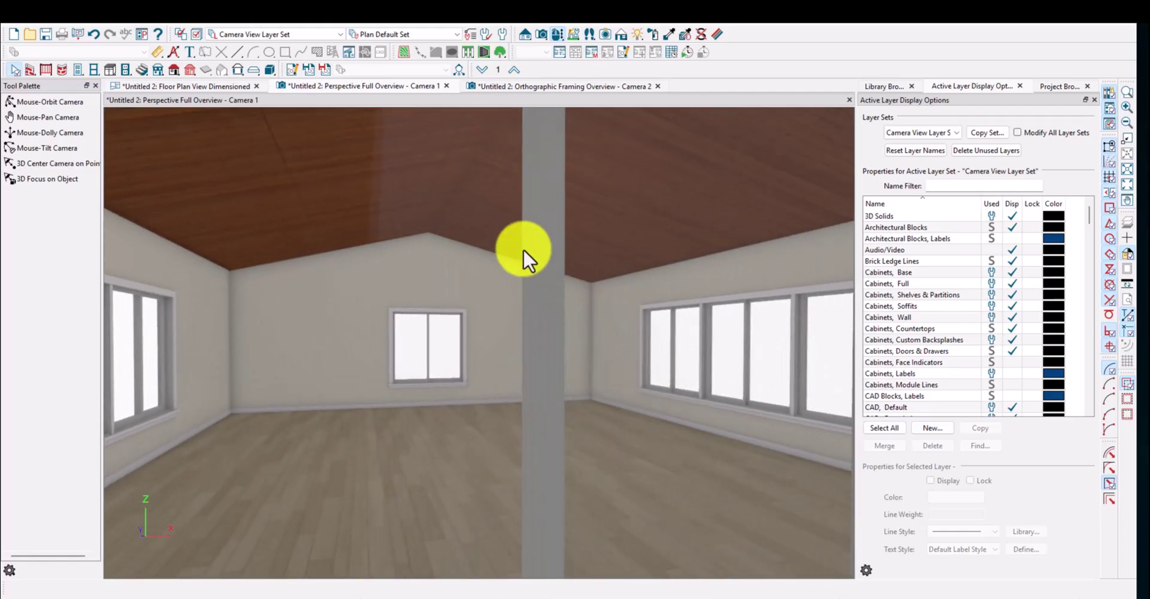
click(509, 87)
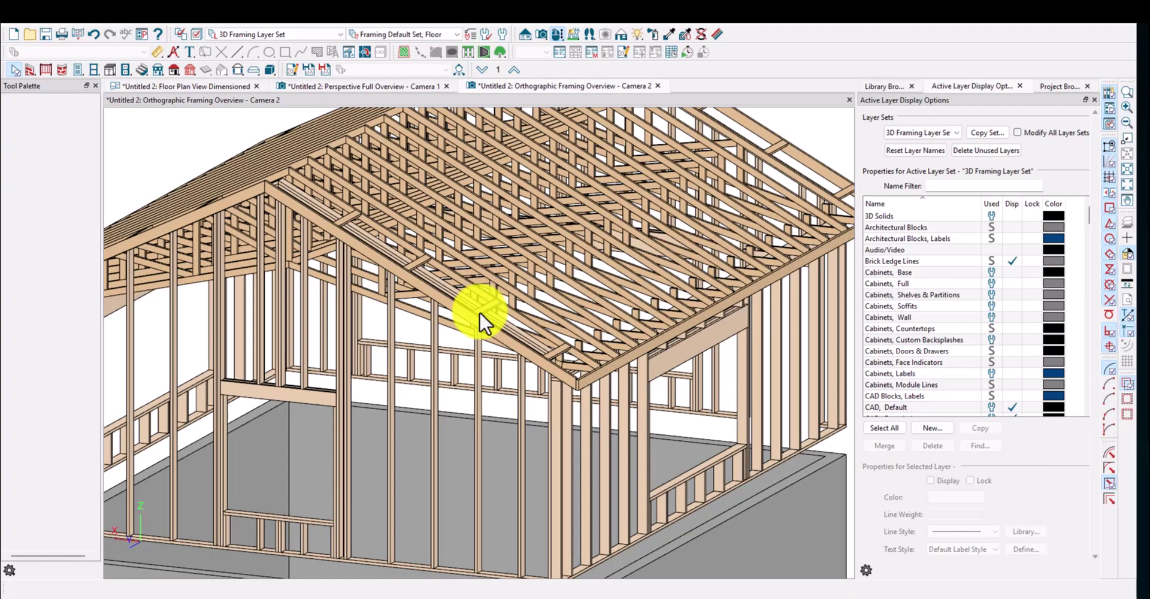
scroll(495, 307, down, 1)
middle_drag(361, 335, 506, 321)
click(365, 86)
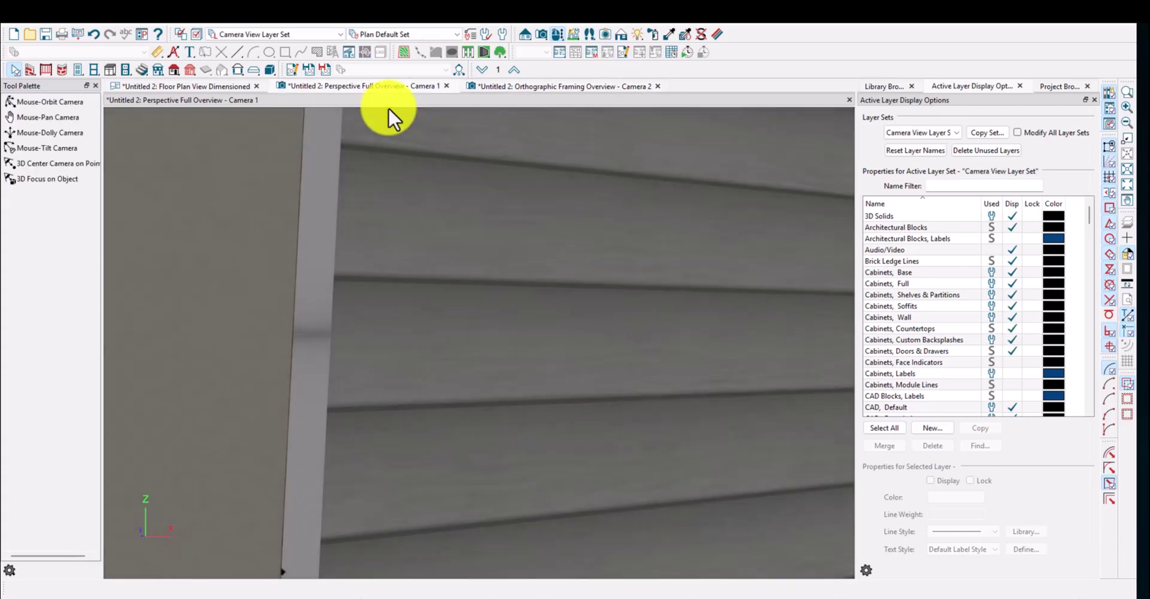
scroll(450, 272, up, 2)
mouse_move(423, 318)
middle_down()
mouse_move(323, 249)
mouse_move(373, 236)
mouse_move(436, 334)
mouse_move(512, 272)
mouse_move(520, 291)
mouse_move(346, 288)
mouse_move(547, 273)
mouse_move(361, 277)
middle_up()
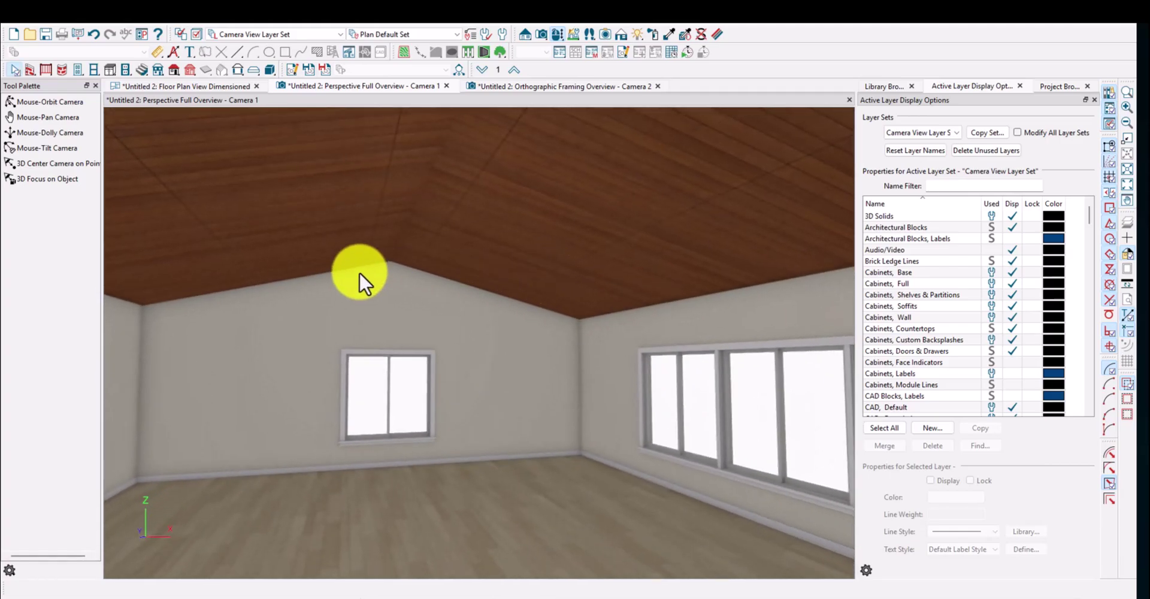
Place a soffit in the floor plan against the upper wall, between the left wall and the ridge line
click(189, 85)
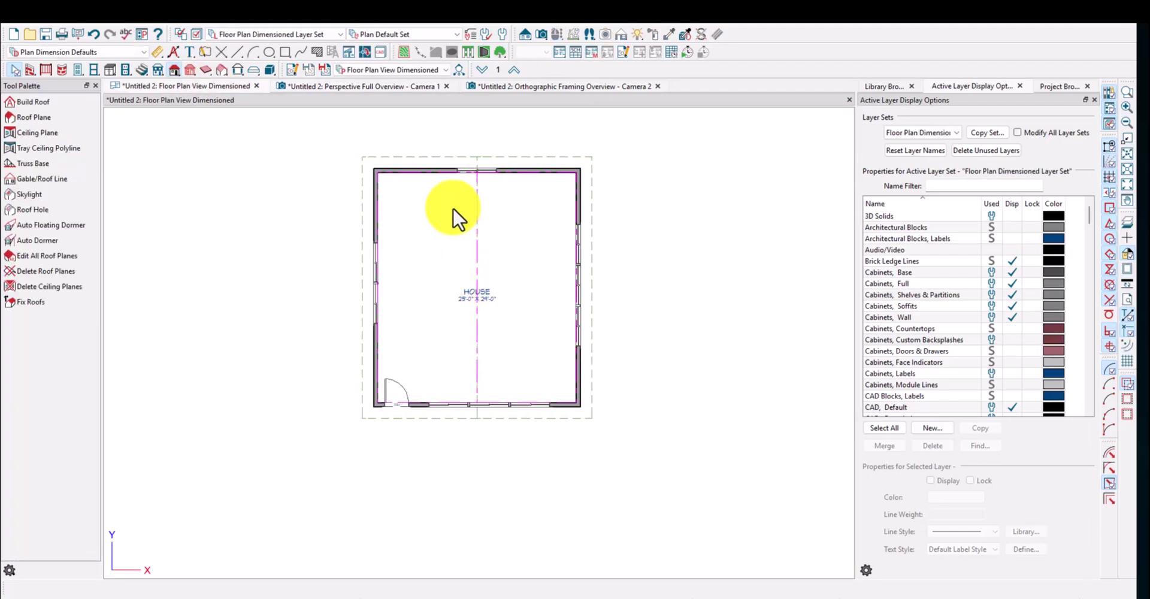
scroll(454, 212, up, 2)
scroll(530, 214, up, 1)
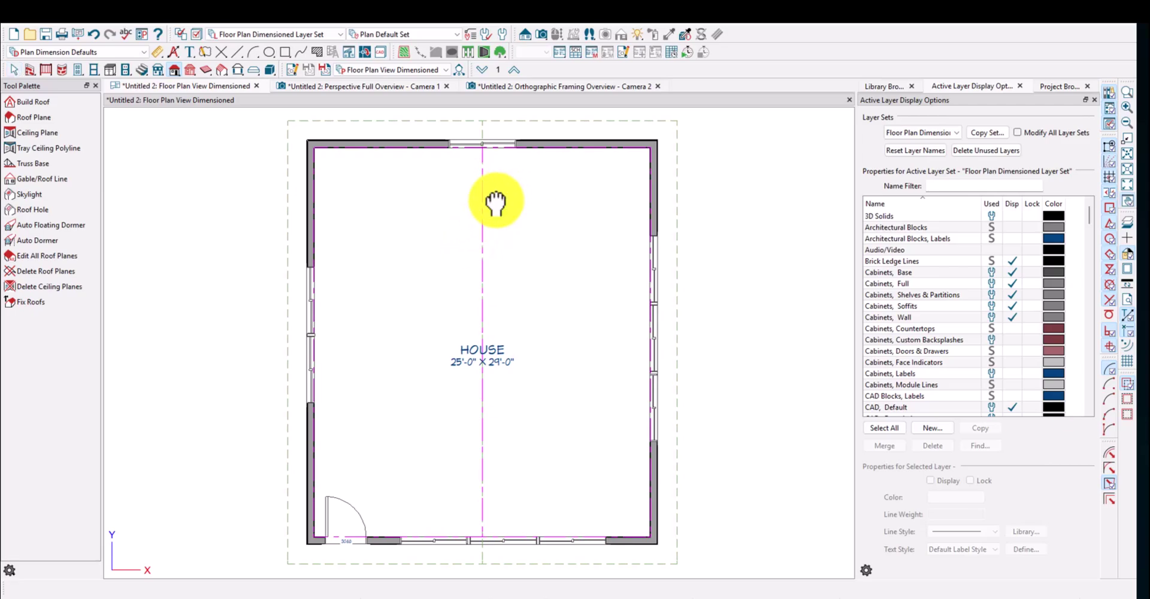
middle_drag(488, 205, 466, 248)
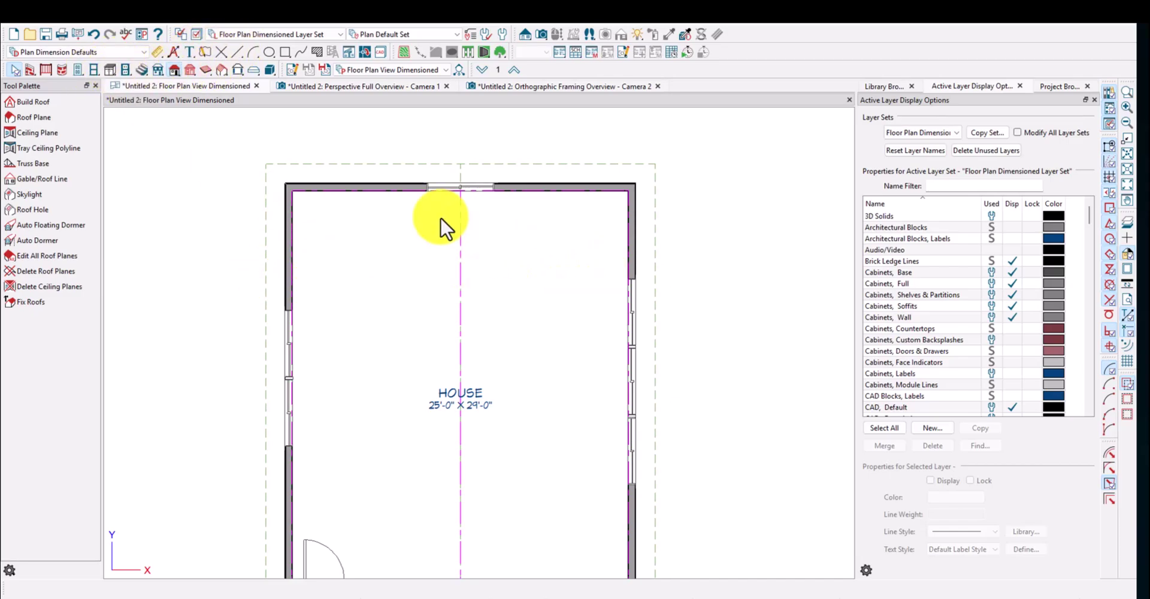
middle_drag(489, 336, 491, 275)
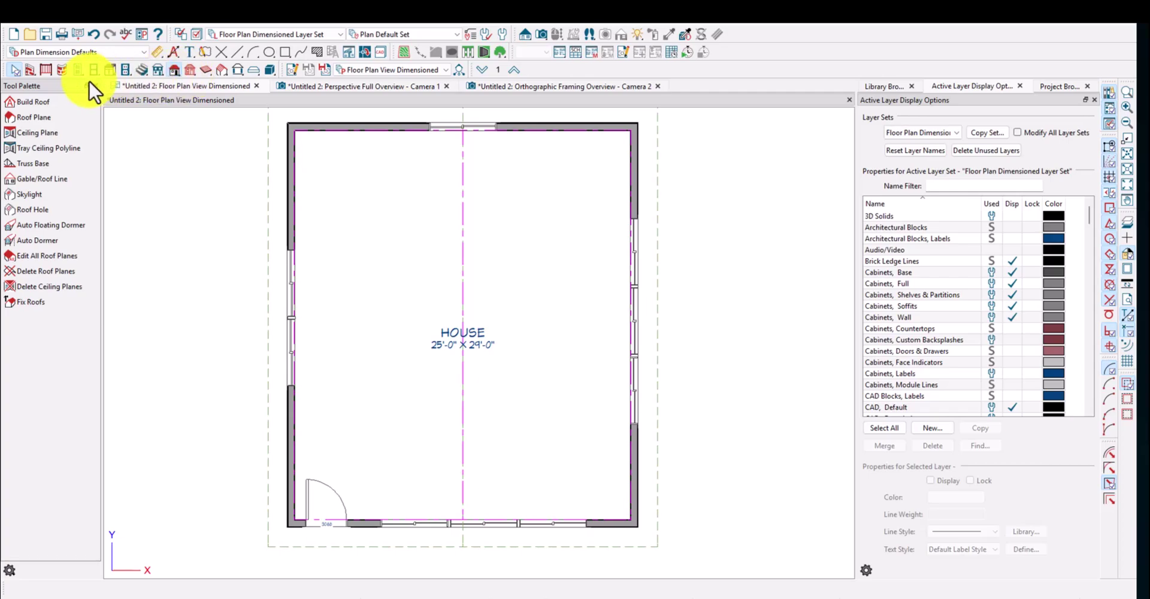
click(107, 71)
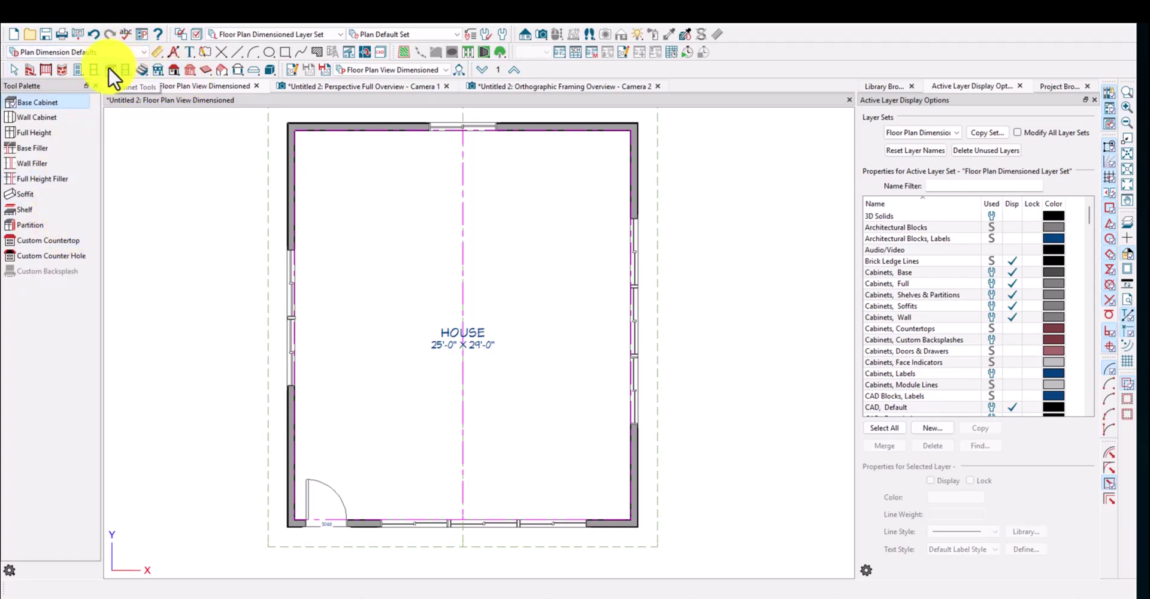
click(27, 195)
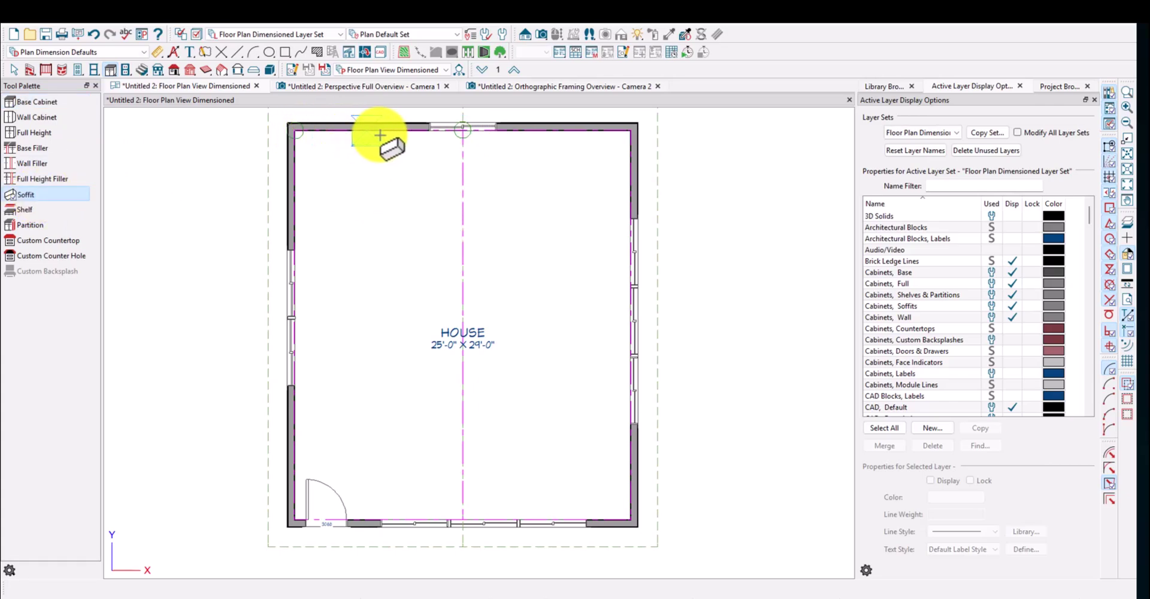
click(373, 138)
key(space)
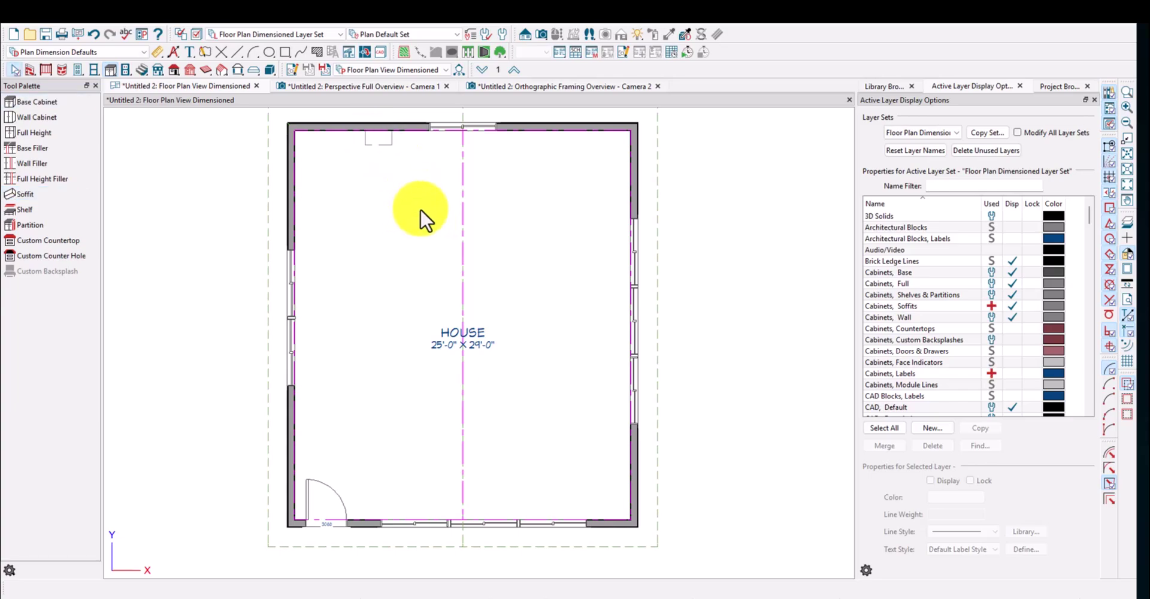
Stretch the soffit to about 29' deep so it spans from the upper wall to the opposite wall
middle_drag(410, 207, 403, 192)
click(379, 127)
scroll(368, 139, up, 3)
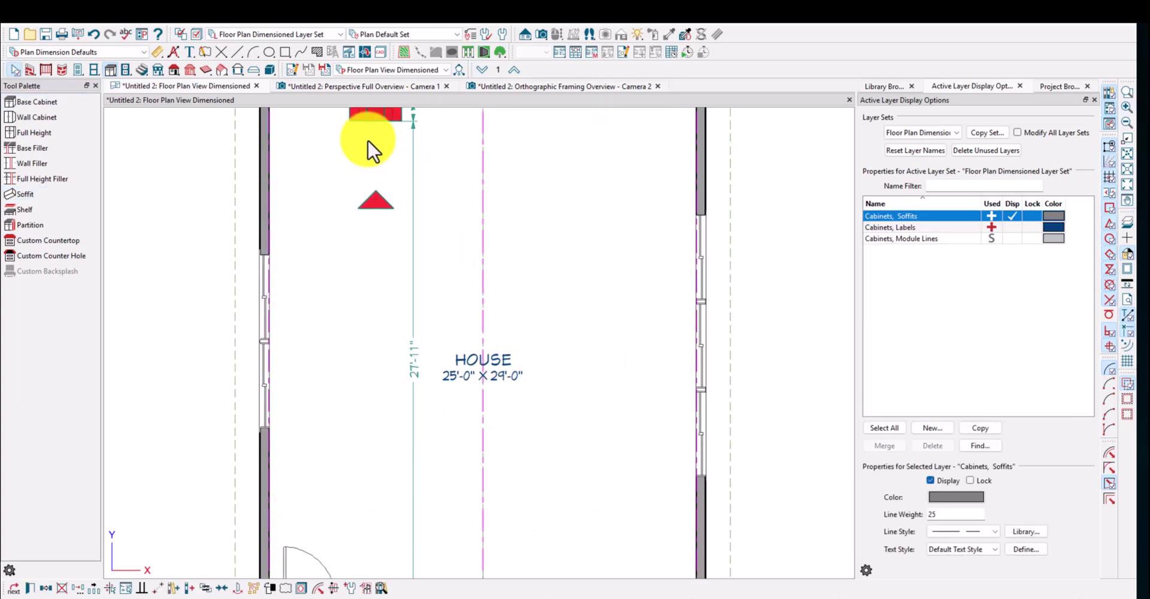
scroll(372, 161, down, 5)
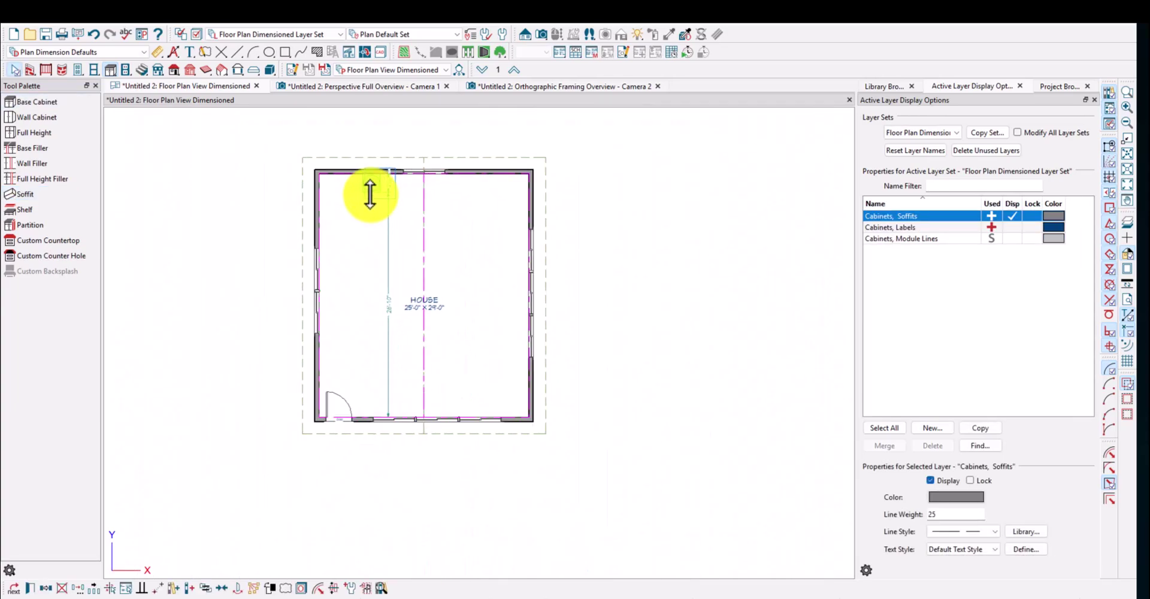
drag(370, 192, 389, 414)
key(Escape)
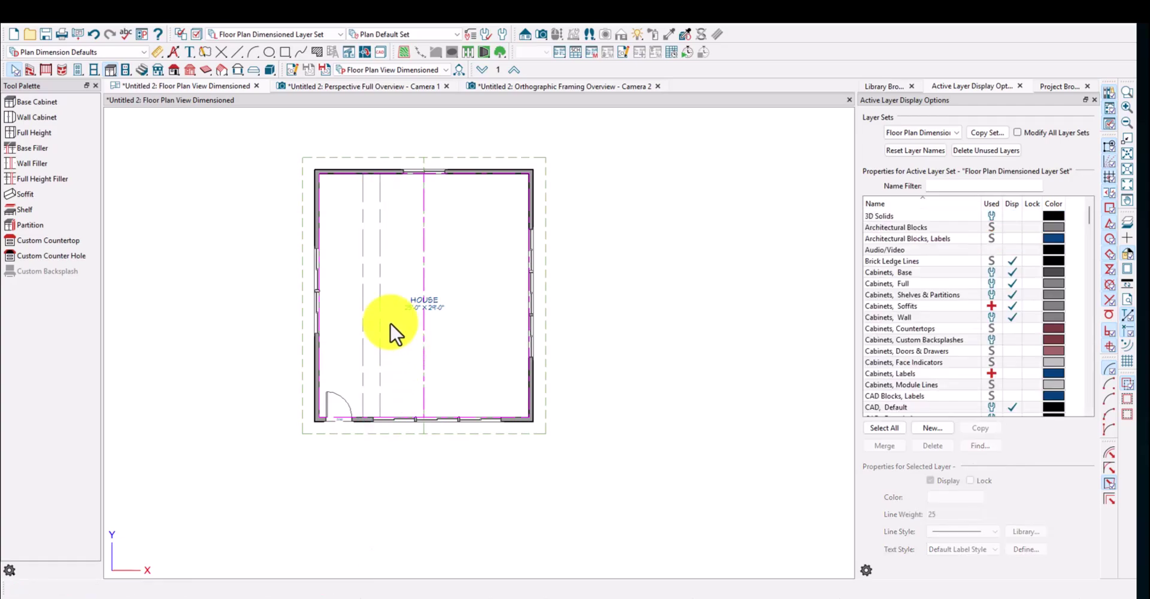
Set the soffit's width to 8" and height to 24", place it under the ceiling, and apply the specification
double_click(377, 280)
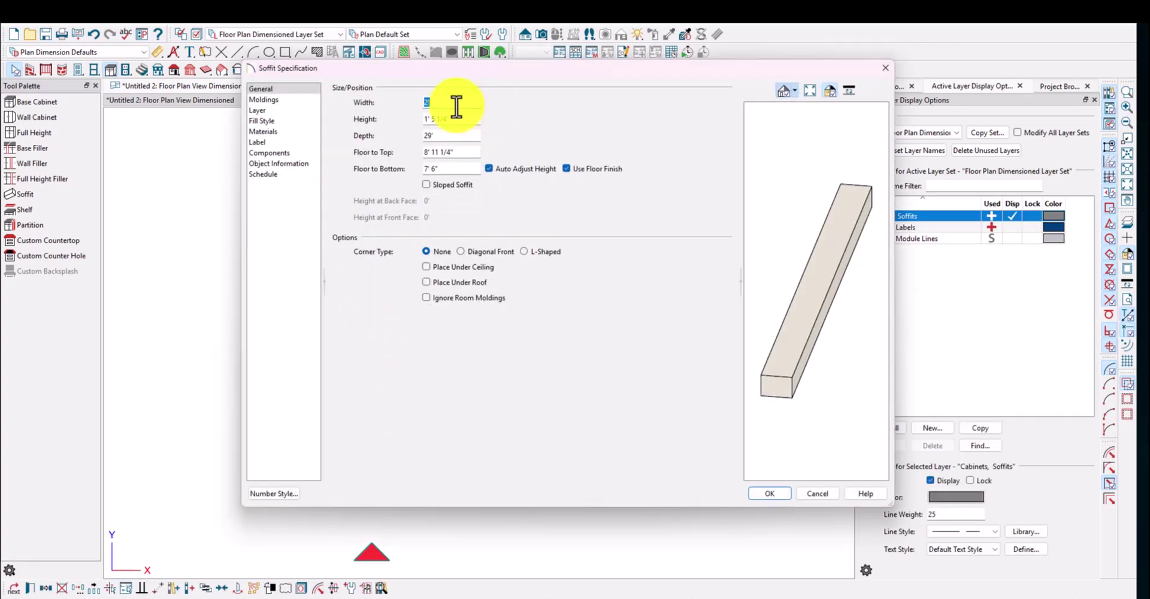
text(8)
key(Tab)
text(2')
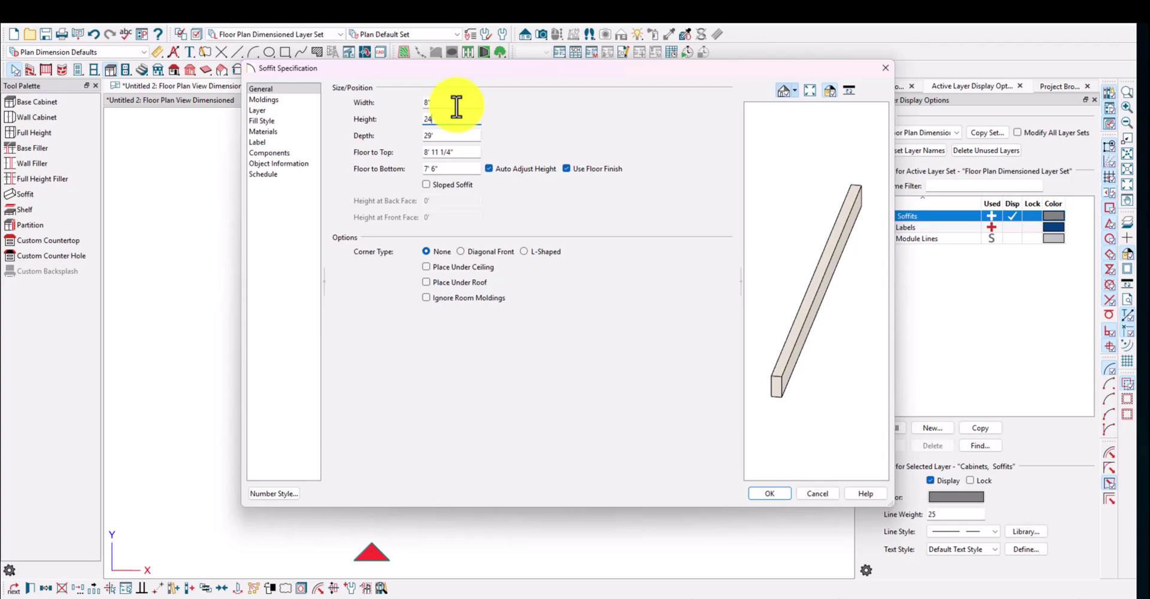
key(Tab)
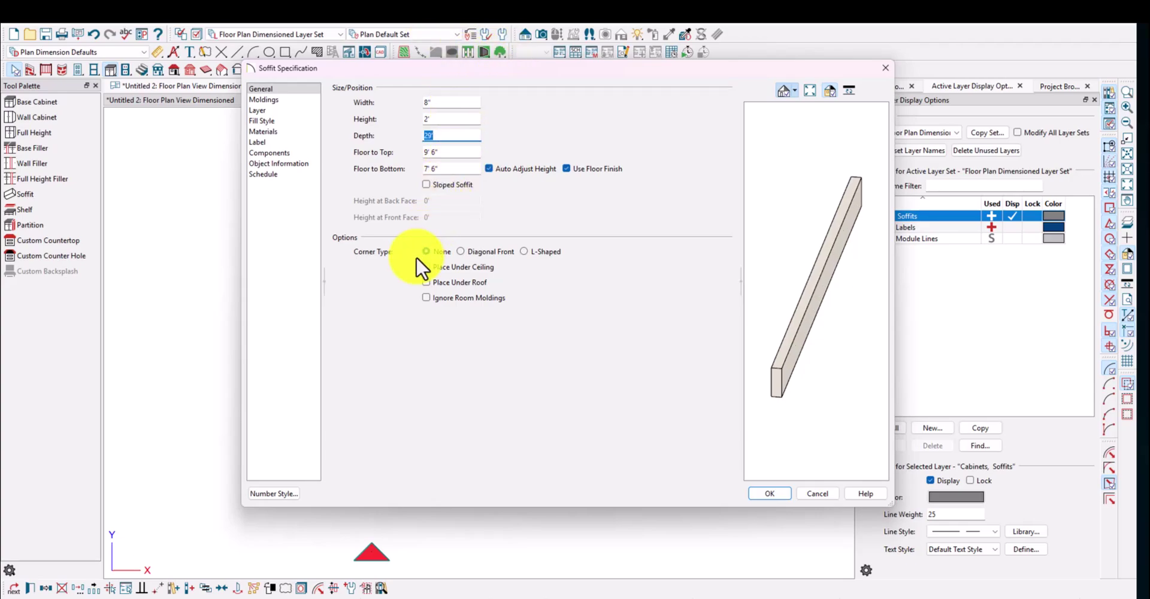
click(458, 268)
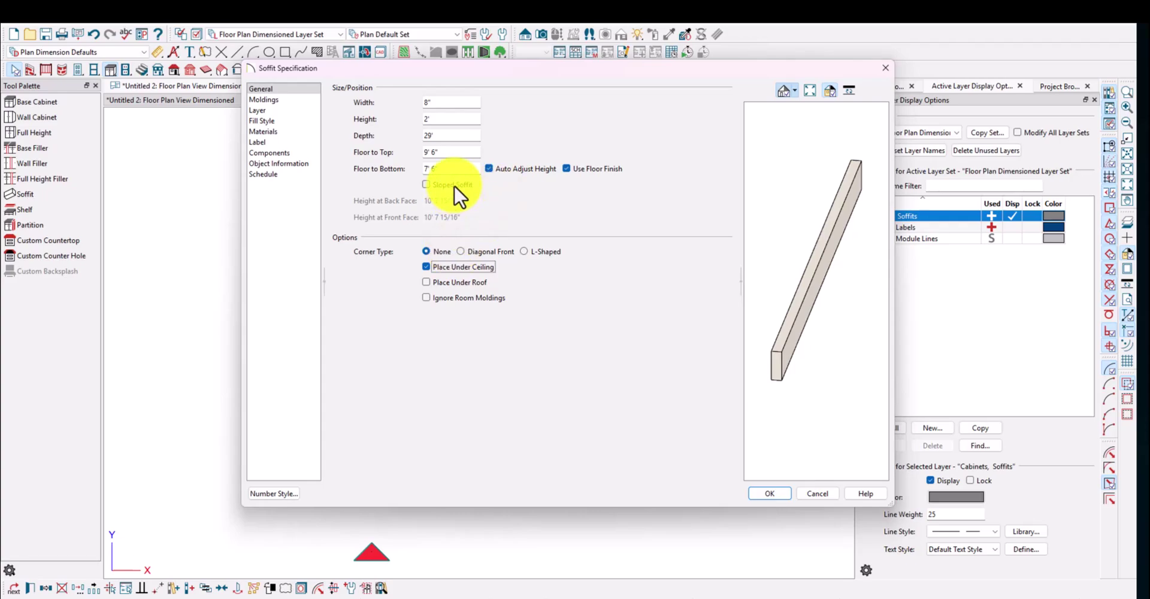
click(772, 494)
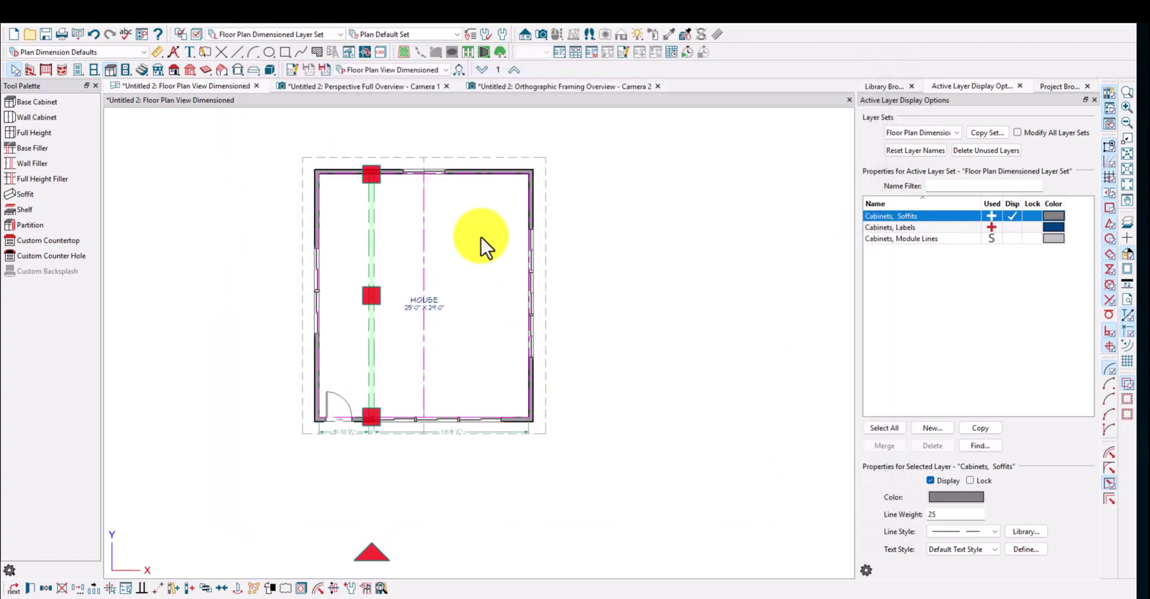
Open the soffit's specification from the interior camera view and set its width to 8" and height to 12"
click(425, 87)
middle_drag(376, 290, 410, 501)
drag(409, 503, 461, 288)
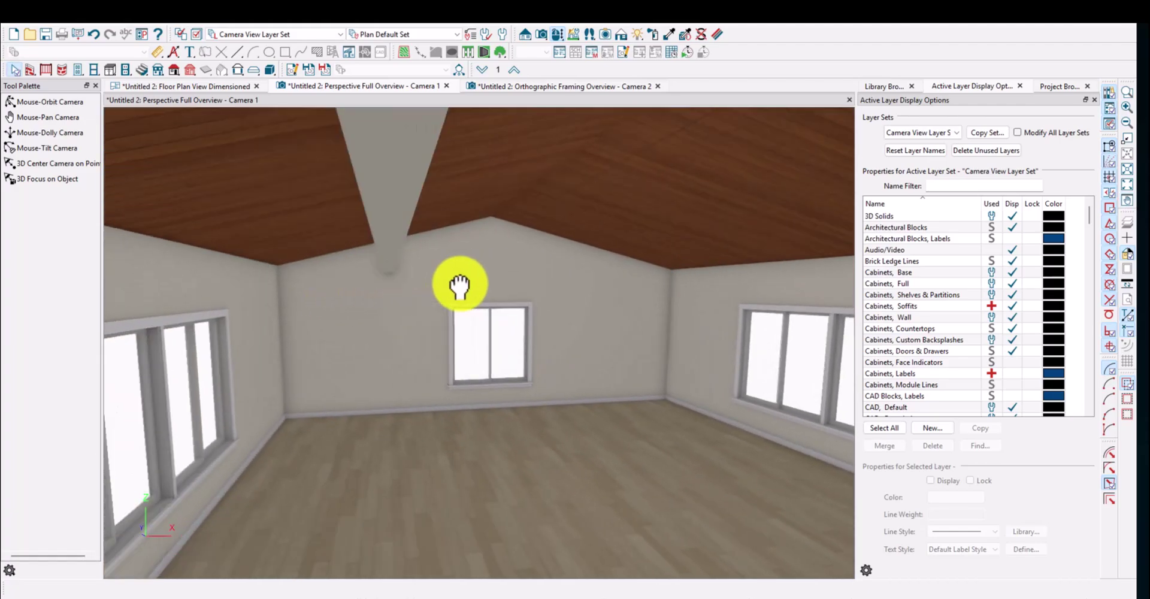
click(388, 221)
click(396, 196)
double_click(400, 199)
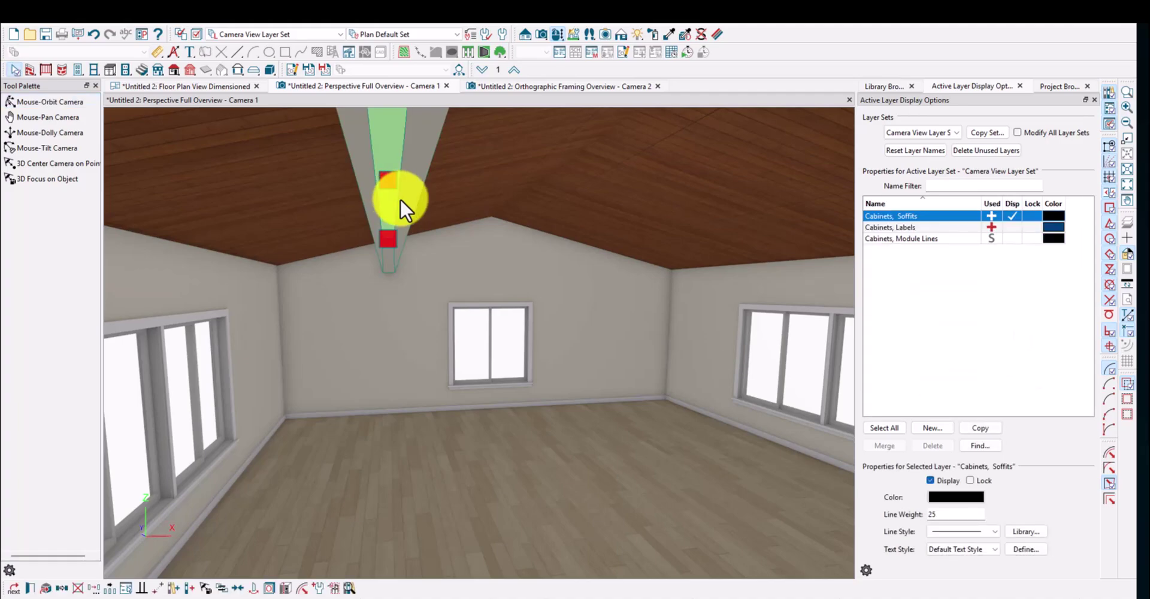
text(8")
key(Tab)
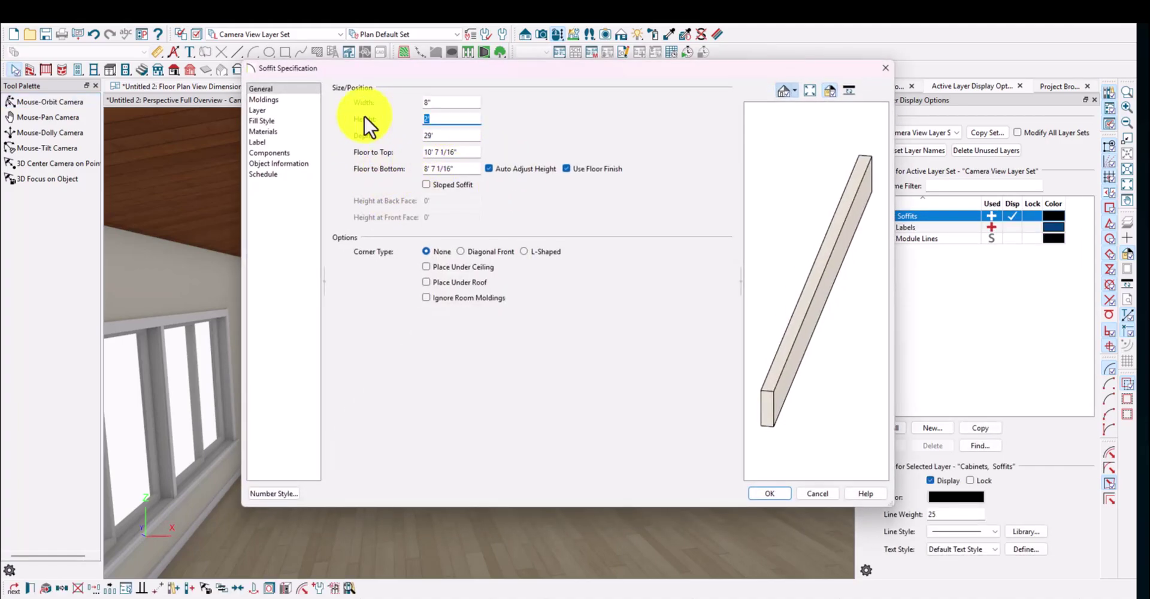
text(12")
key(Return)
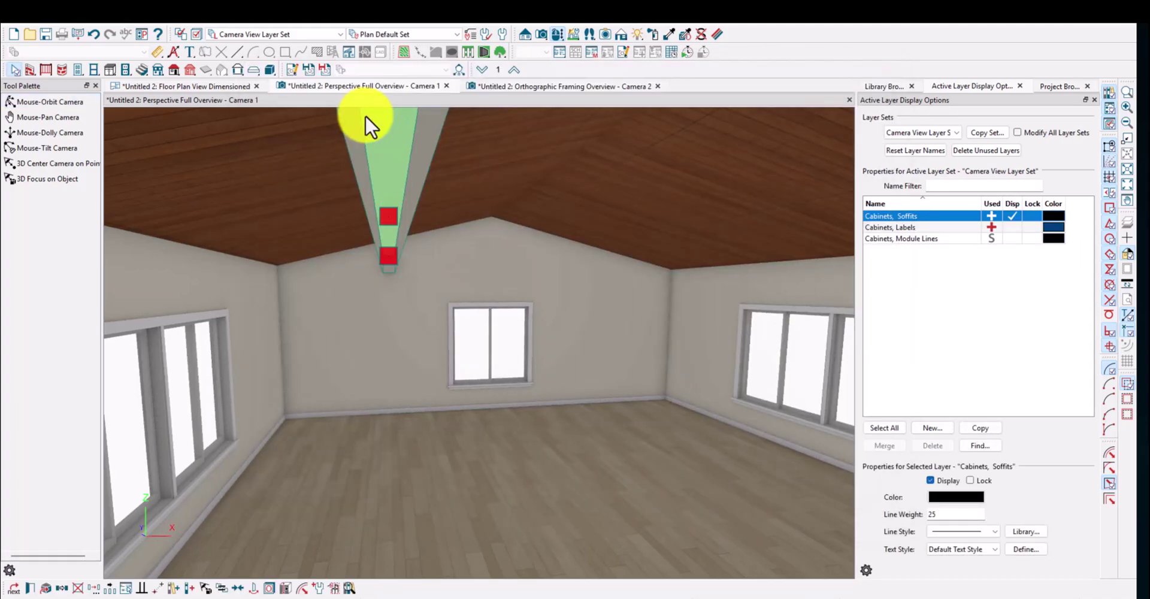
Place the resized soffit under the ceiling and apply the specification
middle_drag(418, 320, 214, 350)
double_click(186, 307)
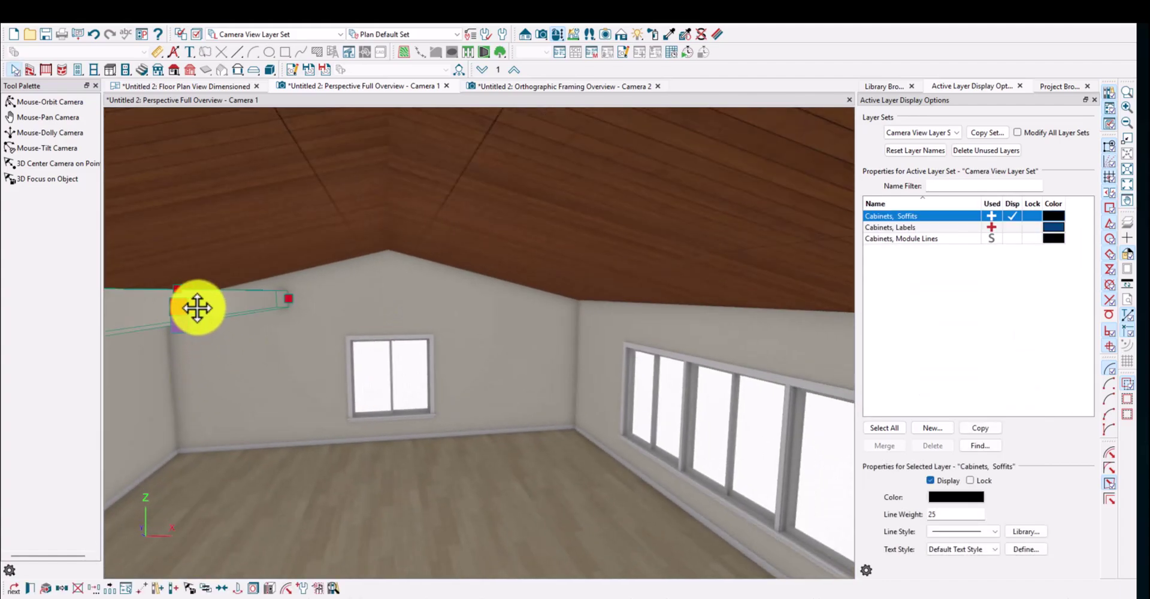
click(444, 270)
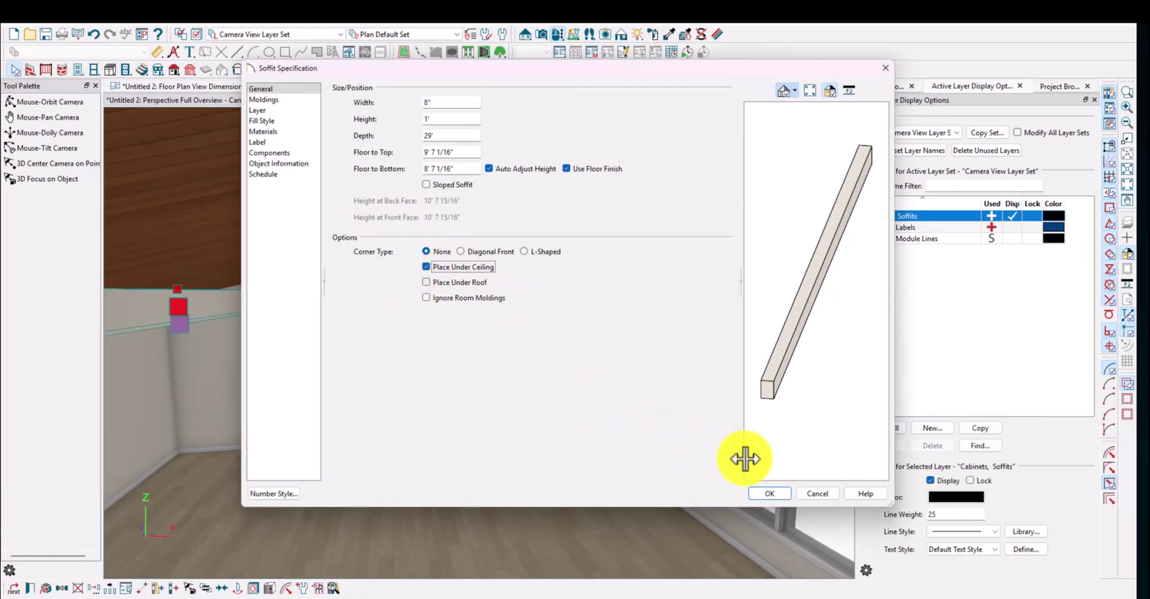
click(771, 492)
middle_drag(295, 326, 477, 257)
Center the soffit in the floor plan between the left and right walls so it follows the ridge line
click(224, 88)
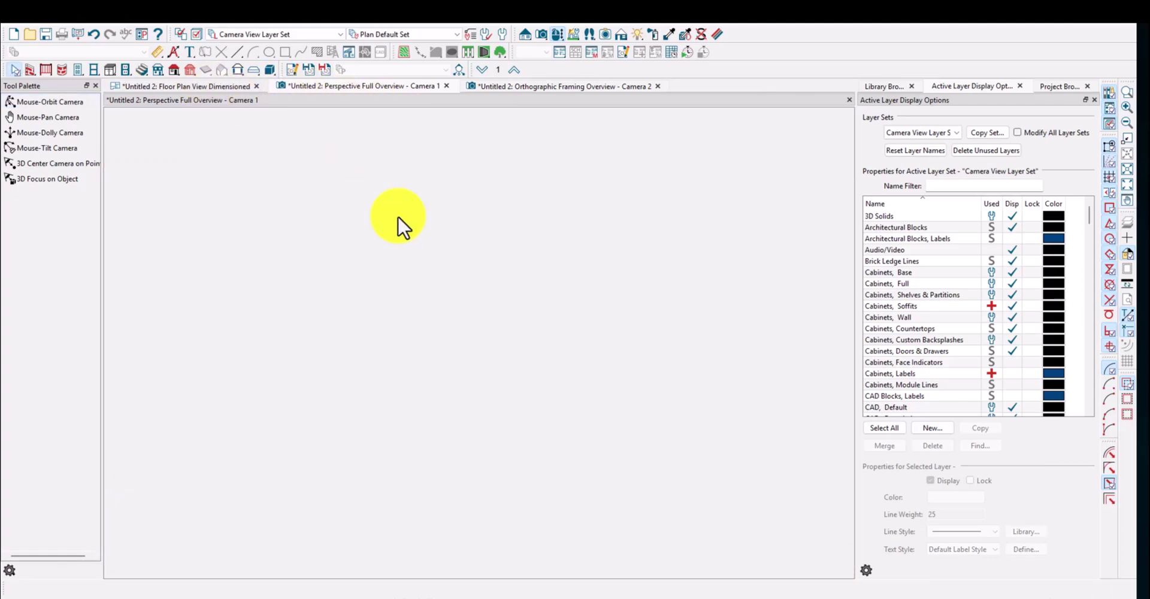
click(385, 337)
scroll(387, 333, up, 1)
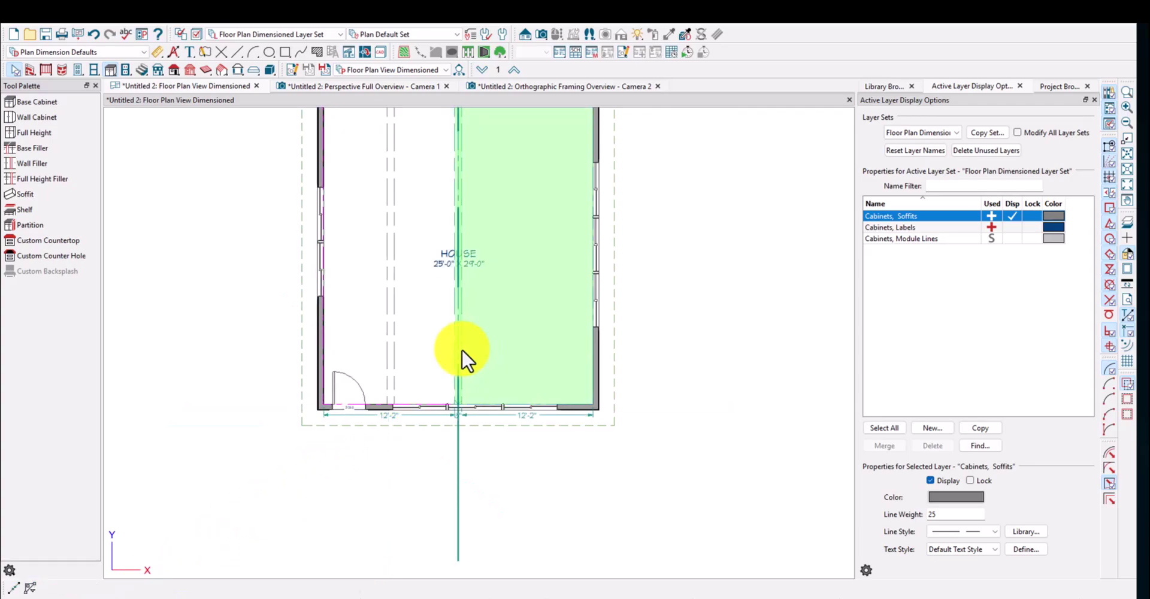
click(461, 349)
click(449, 416)
click(458, 354)
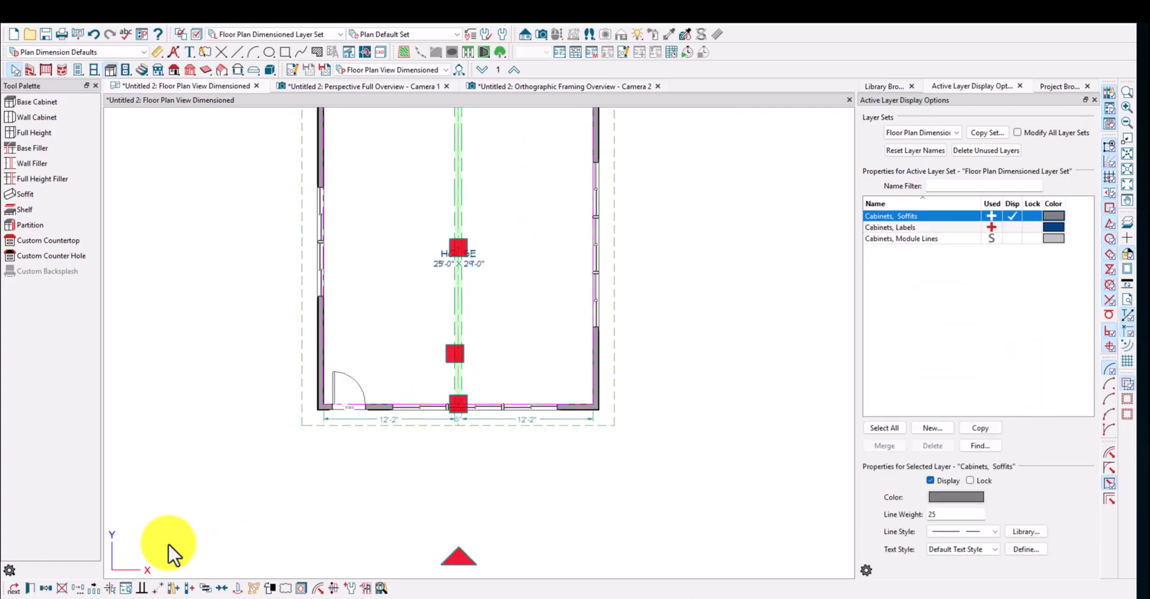
Use Multiple Copy on the ridge soffit to make two evenly spaced copies toward the right wall and two toward the left wall
click(94, 588)
double_click(29, 589)
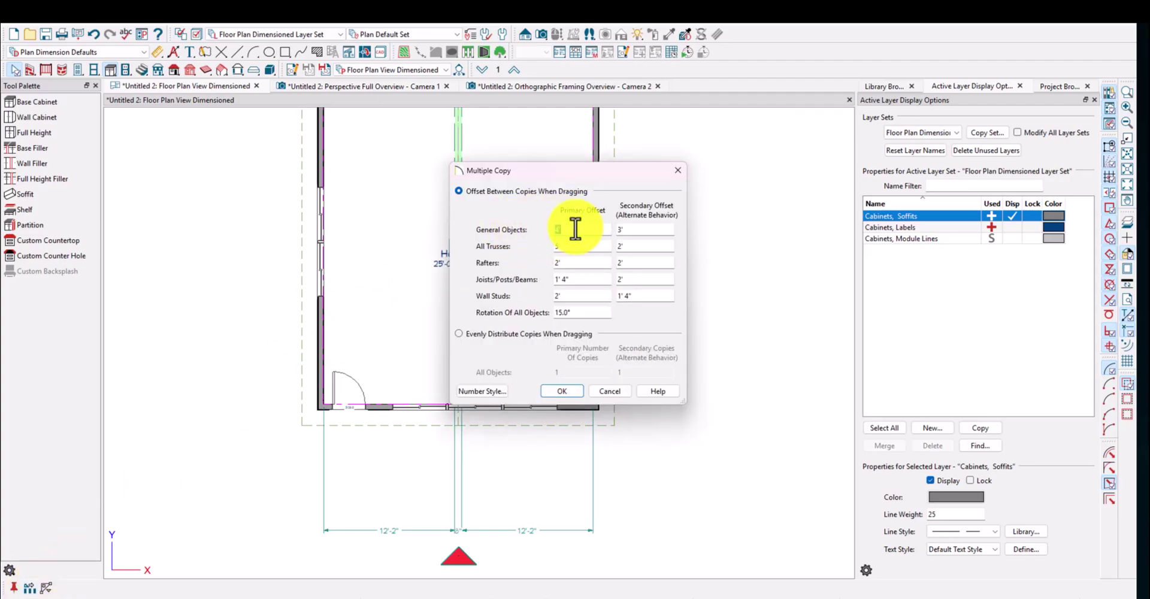
key(Return)
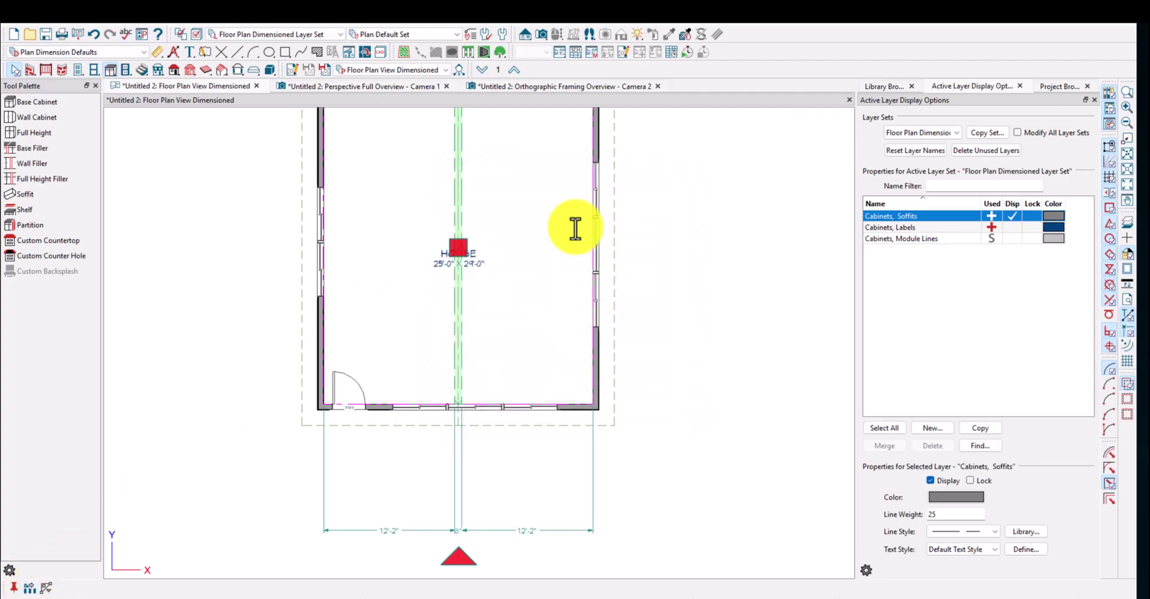
drag(457, 249, 572, 250)
click(461, 231)
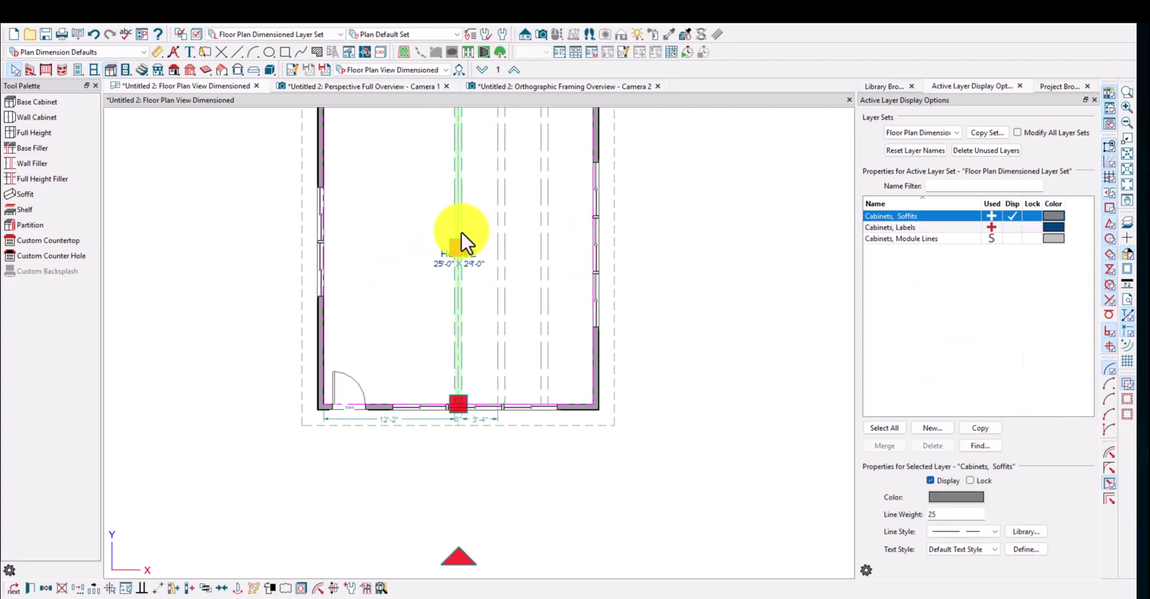
click(89, 593)
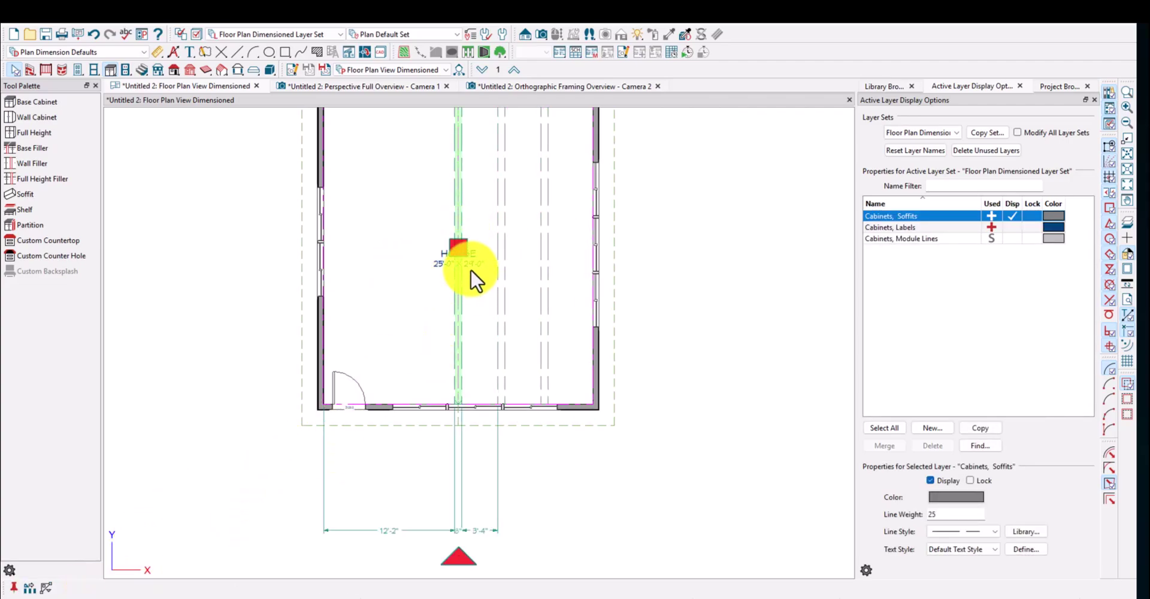
drag(455, 242, 361, 245)
key(Escape)
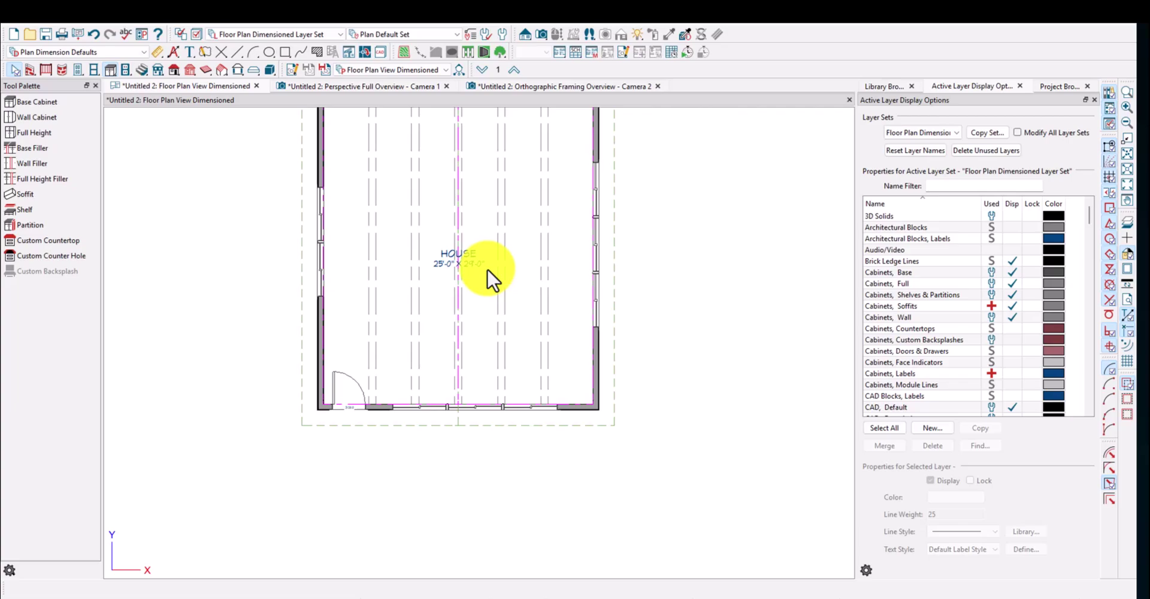
Select the soffit beams together in the interior camera view and place them under the ceiling
click(416, 86)
drag(593, 325, 314, 353)
click(214, 275)
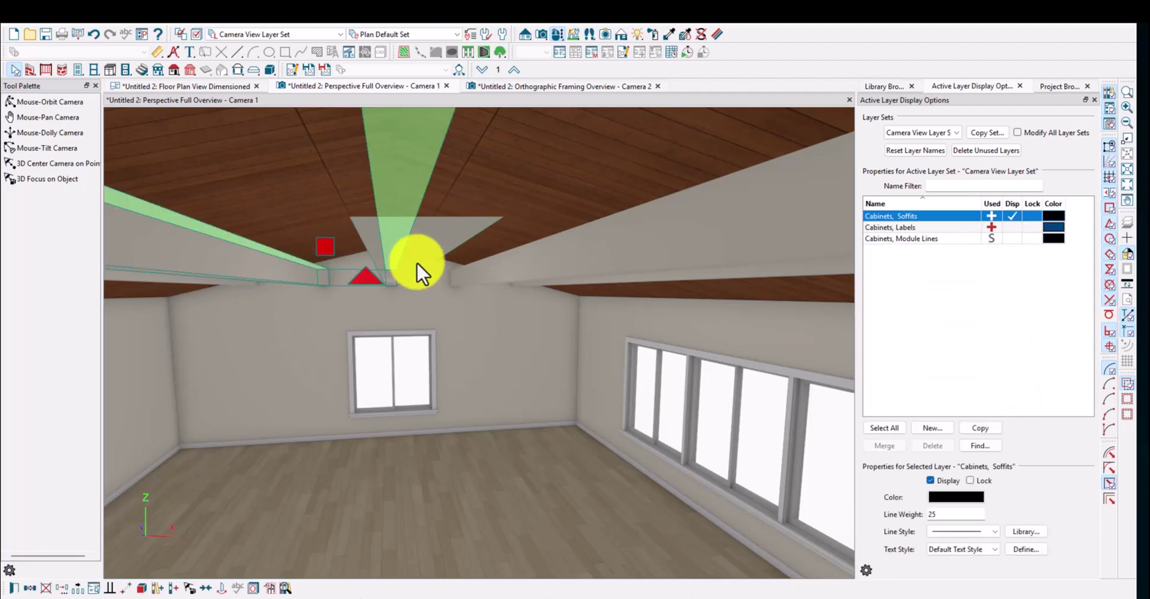
drag(643, 348, 330, 188)
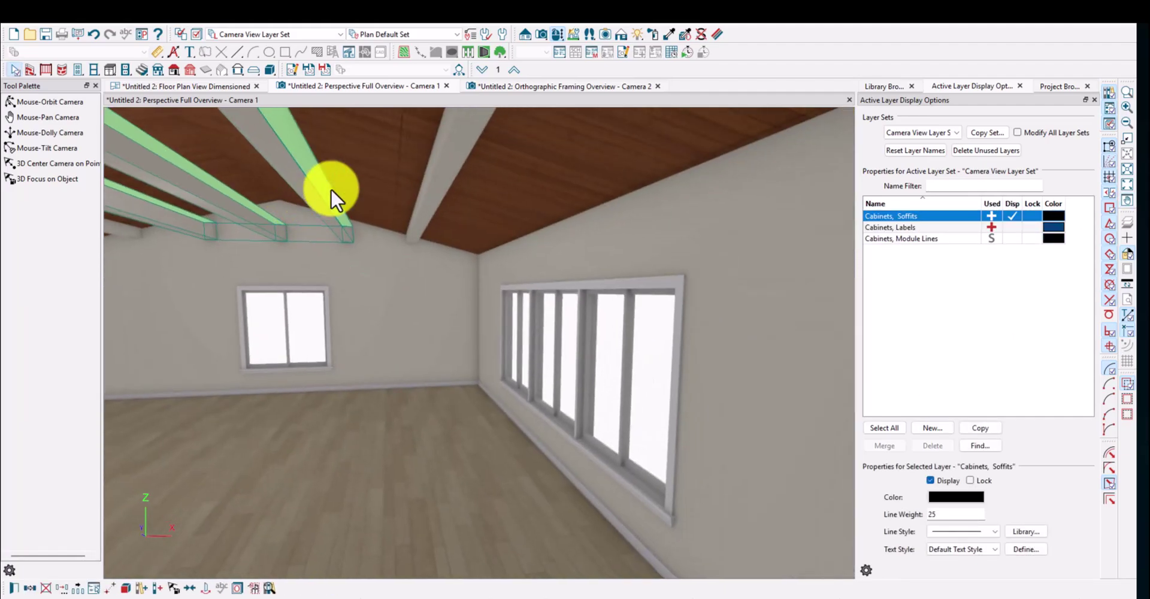
double_click(435, 192)
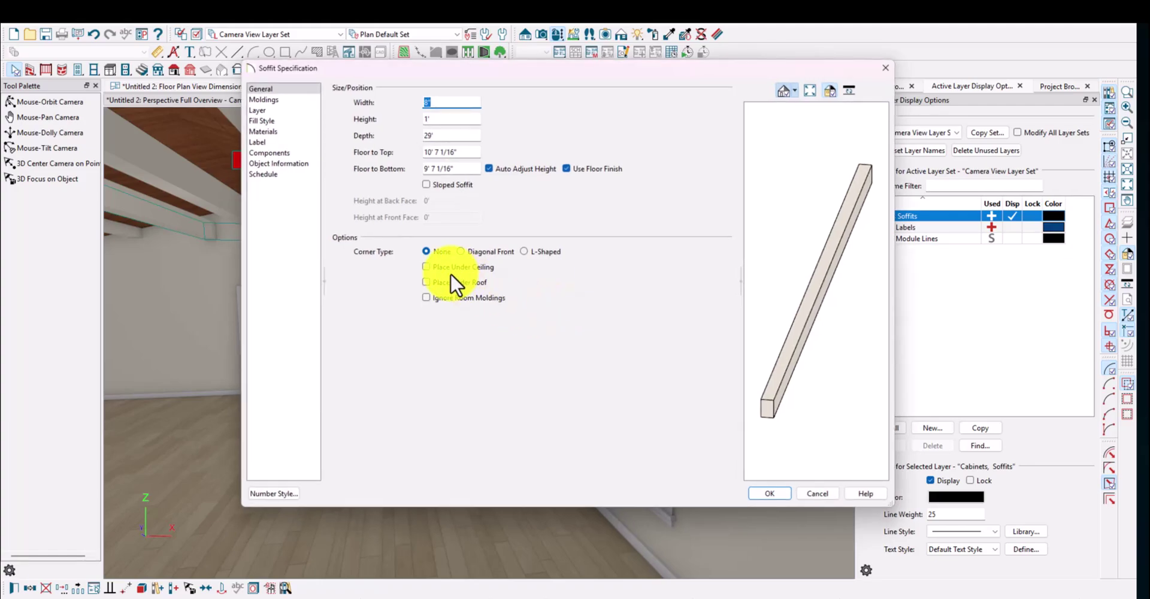
click(455, 266)
click(773, 493)
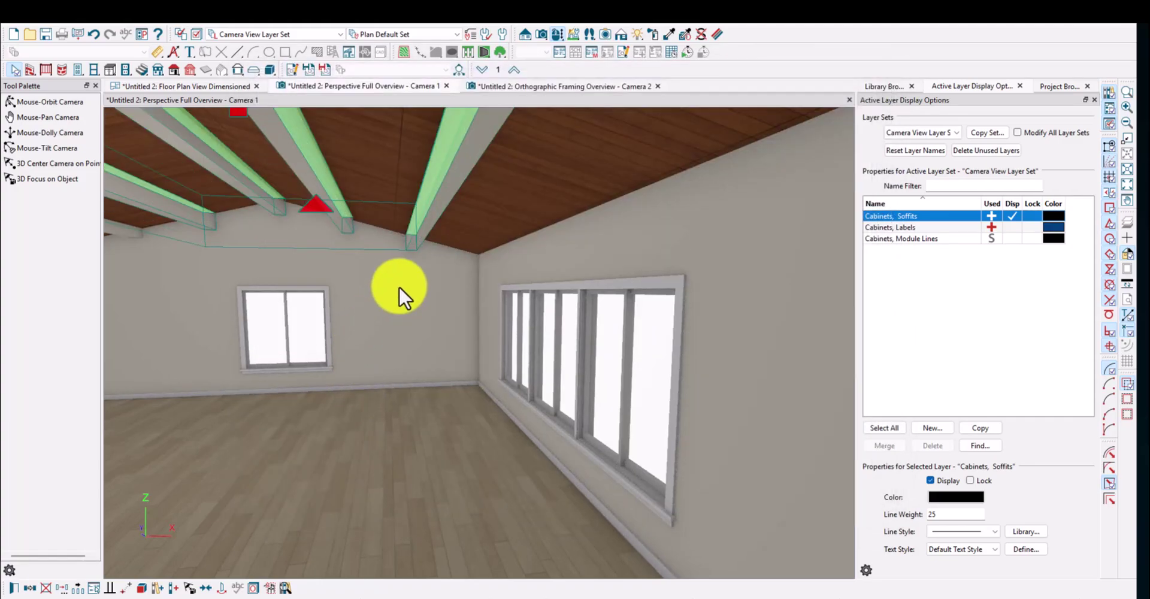
key(Escape)
middle_drag(346, 289, 793, 254)
scroll(576, 238, down, 3)
middle_drag(576, 239, 407, 239)
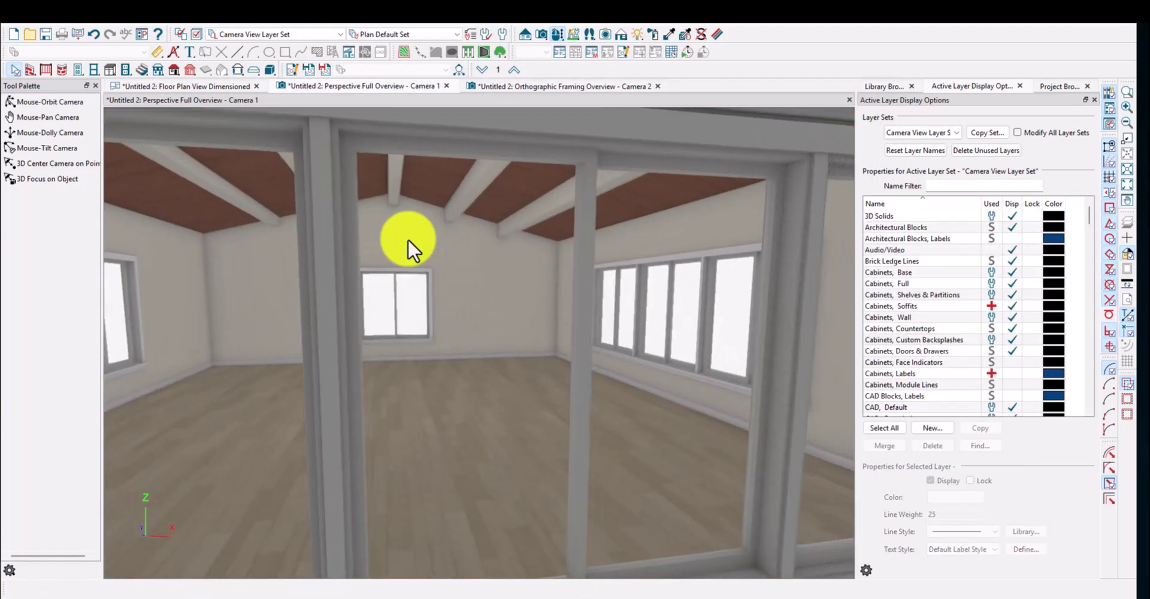
scroll(407, 238, up, 4)
drag(401, 208, 398, 246)
Duplicate the leftmost soffit in the floor plan and rotate the copy to run across the room, perpendicular to the other beams
click(204, 85)
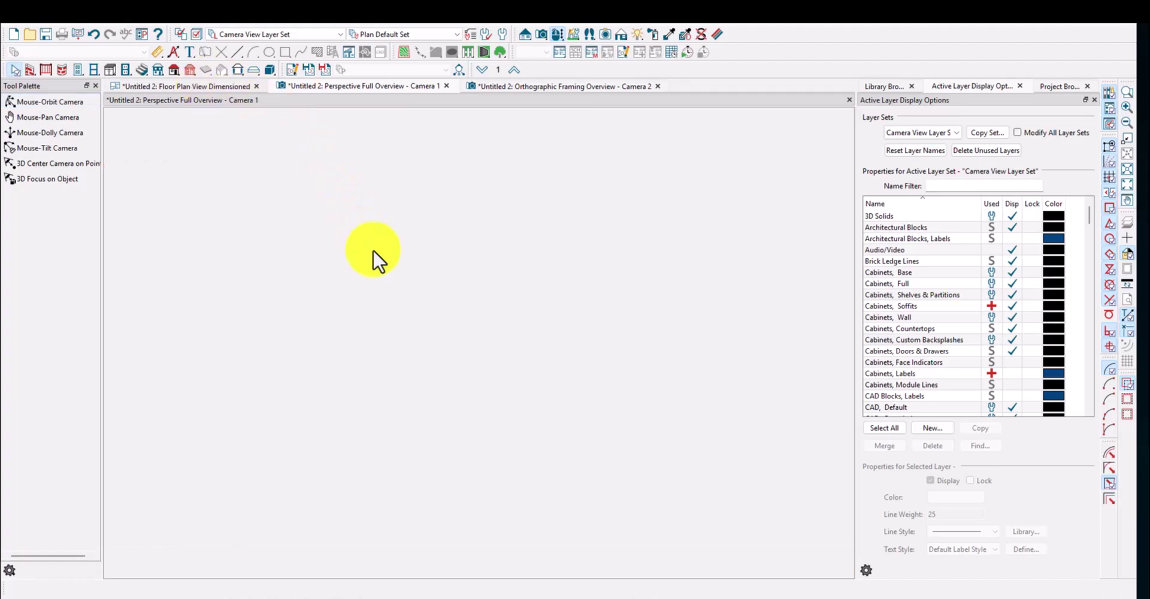
scroll(378, 239, up, 3)
click(376, 237)
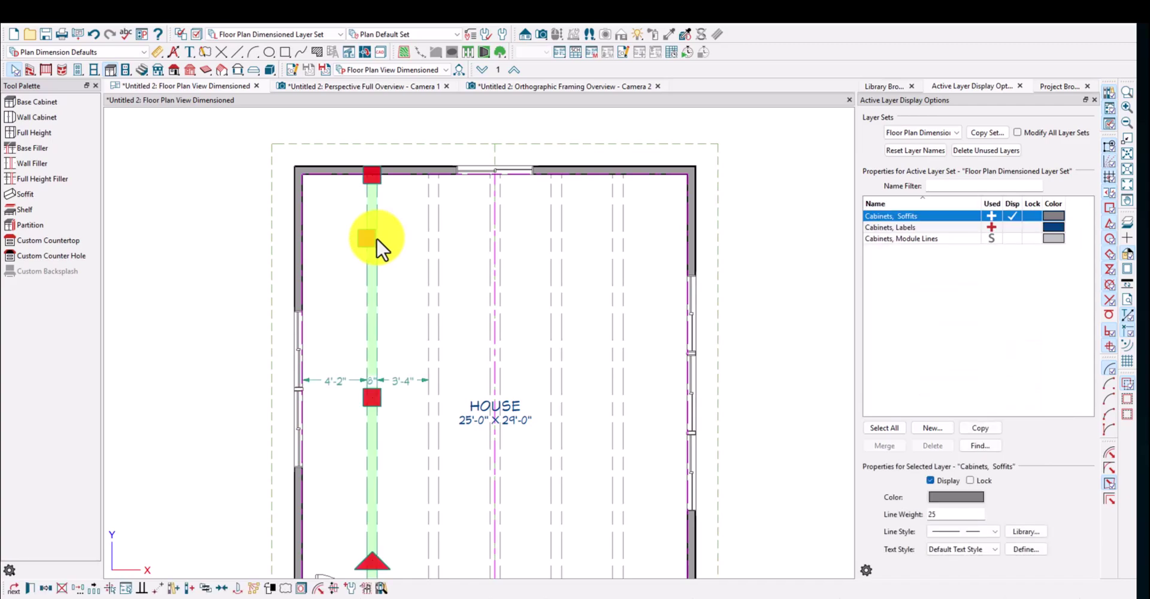
scroll(375, 237, down, 1)
drag(375, 237, 446, 396)
scroll(447, 397, down, 1)
drag(455, 536, 617, 297)
Adjust both ends of the cross soffit so it spans exactly from the left wall to the right wall
scroll(290, 298, up, 4)
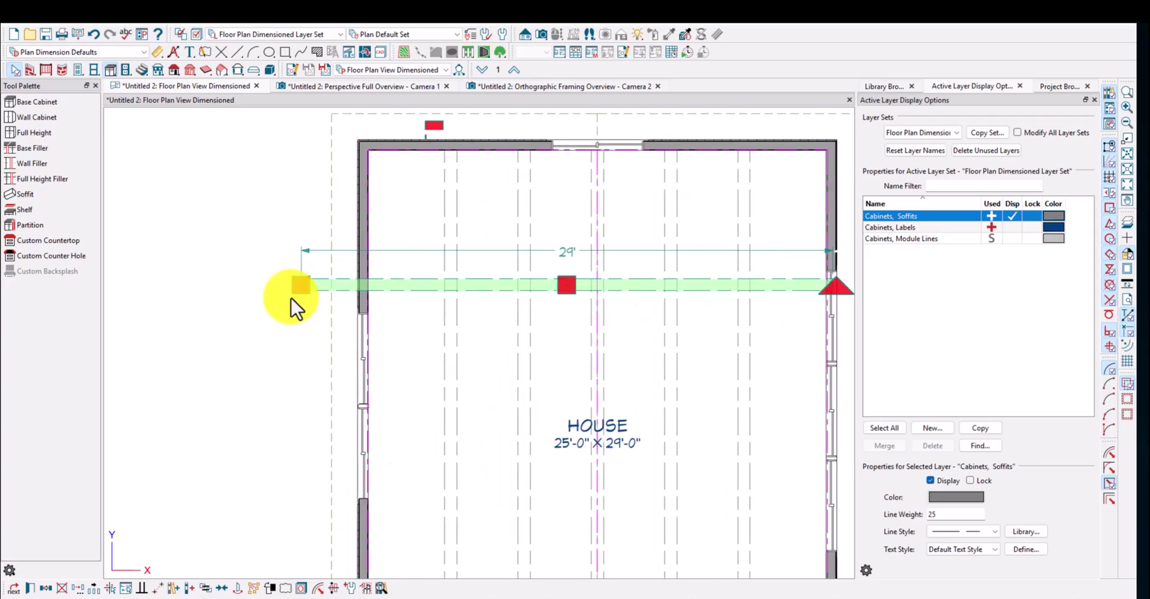
drag(290, 297, 386, 277)
middle_drag(423, 340, 114, 374)
scroll(114, 374, down, 2)
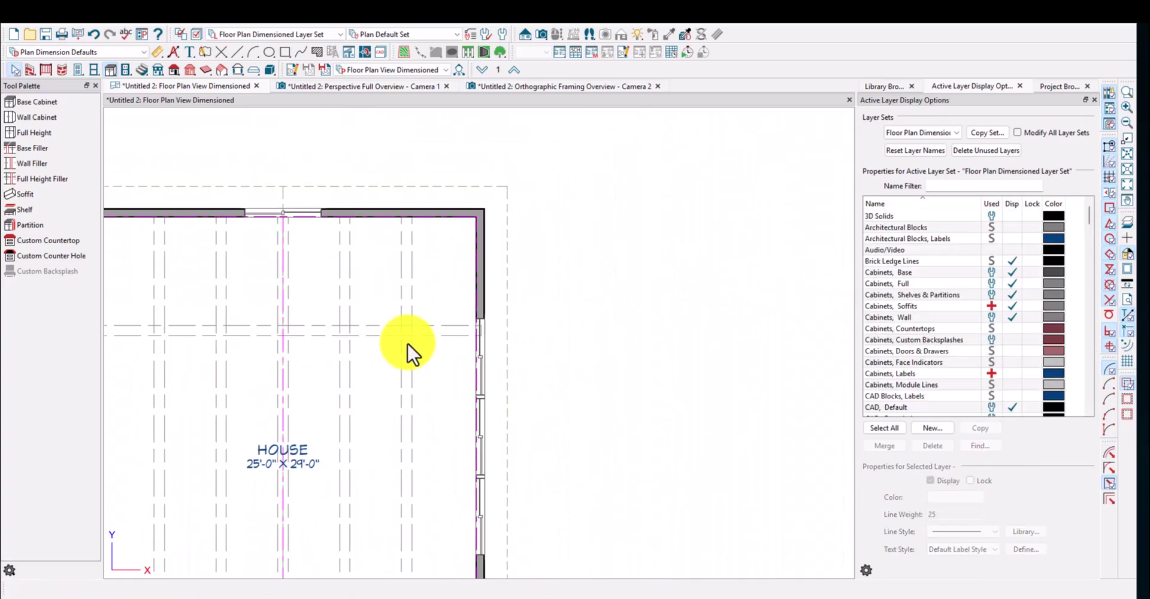
click(425, 334)
mouse_move(484, 332)
mouse_down()
mouse_move(477, 306)
mouse_move(478, 318)
mouse_up()
key(Escape)
scroll(417, 339, down, 3)
scroll(418, 339, up, 3)
scroll(459, 329, up, 2)
click(462, 328)
scroll(473, 329, up, 3)
key(Escape)
Center the cross soffit between the upper and lower walls of the room
scroll(341, 353, down, 5)
middle_drag(323, 355, 434, 321)
click(330, 313)
scroll(329, 314, down, 2)
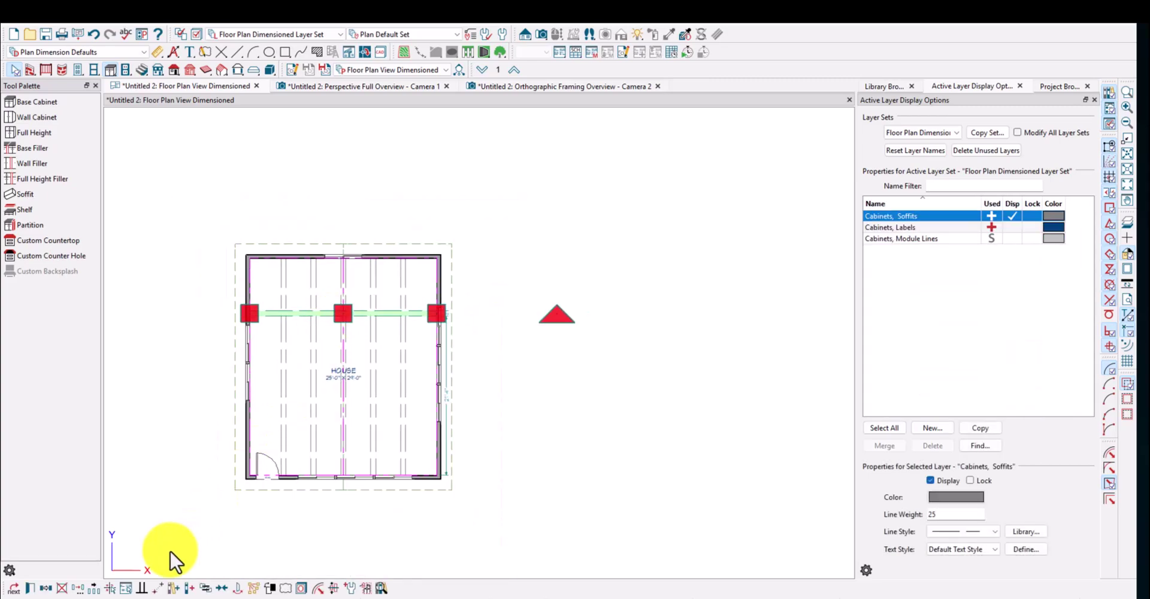
click(219, 586)
click(328, 370)
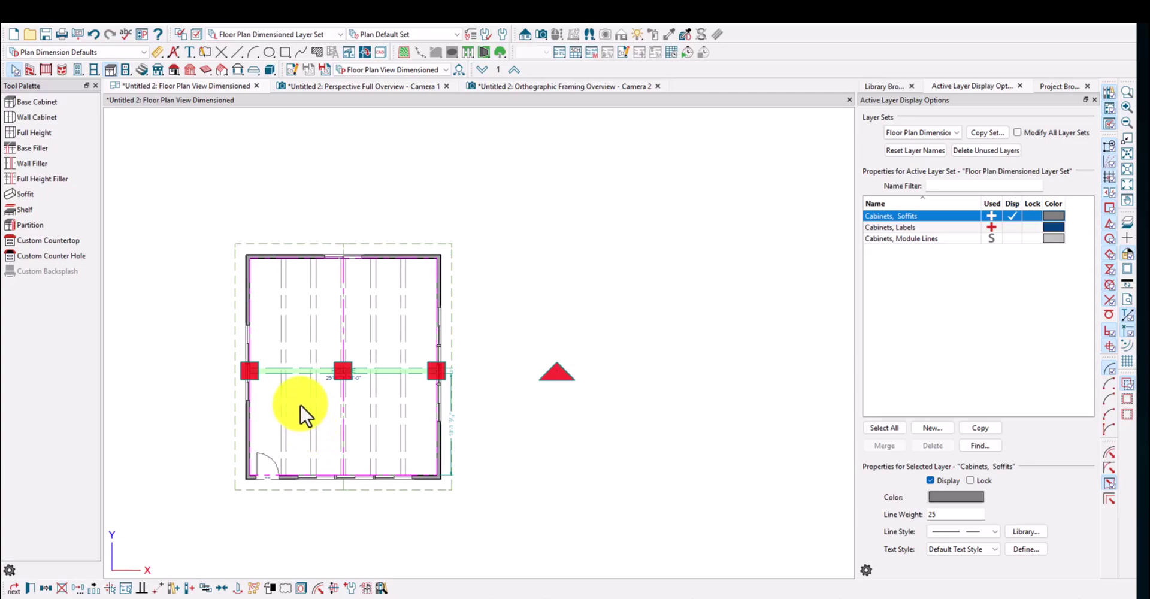
Use Multiple Copy on the centered cross soffit to make three copies toward the upper wall and two toward the lower wall
scroll(301, 407, up, 2)
scroll(301, 402, down, 2)
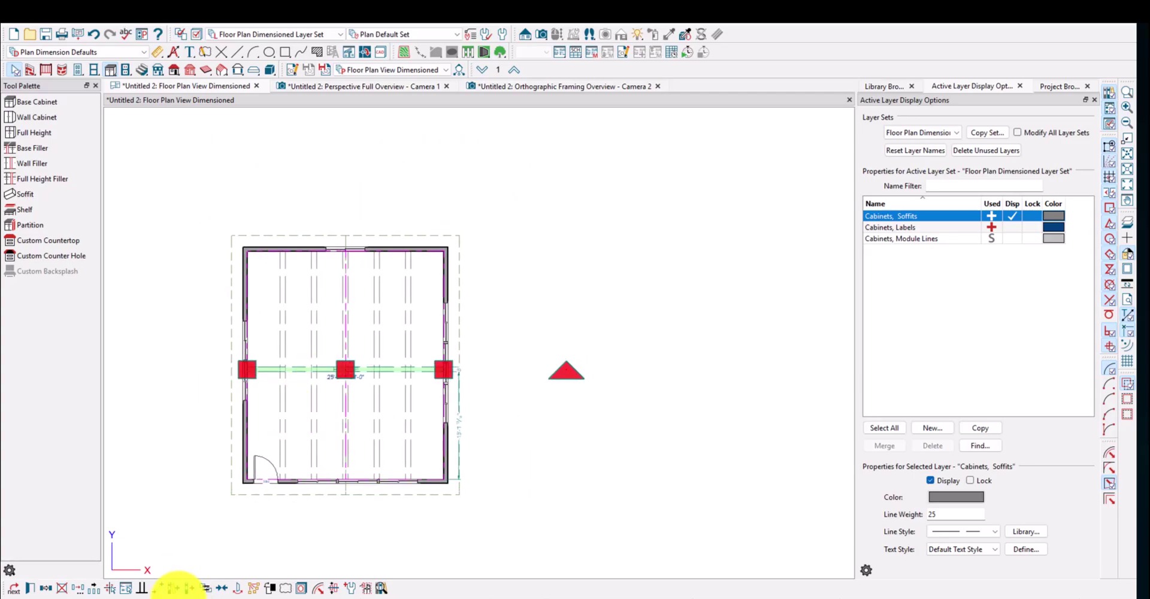
click(79, 588)
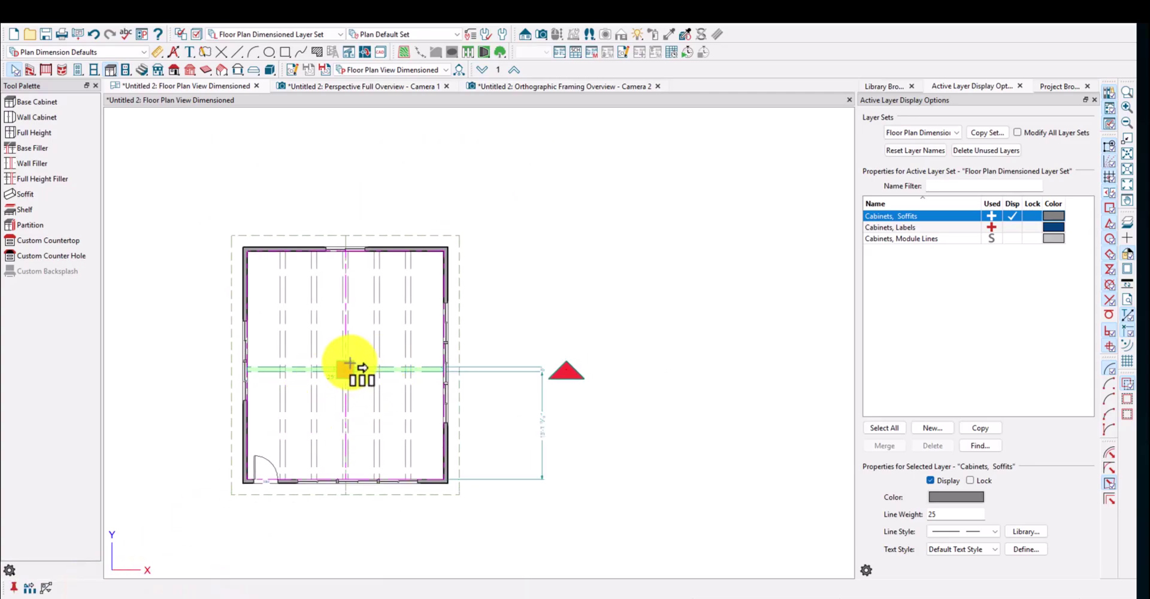
drag(349, 365, 345, 275)
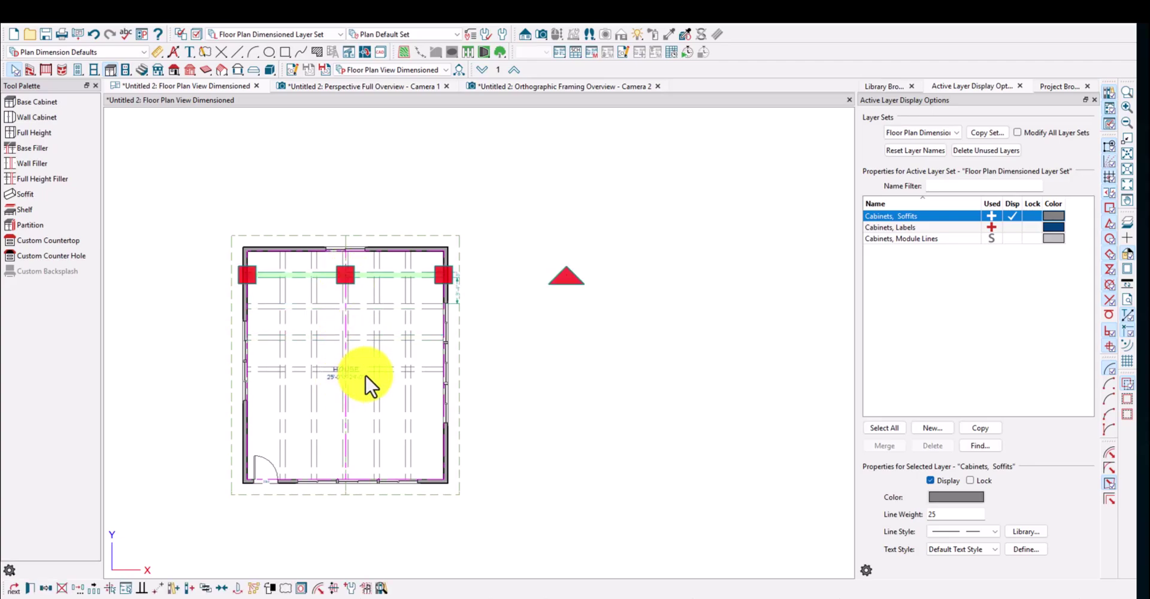
key(ctrl+z)
click(93, 588)
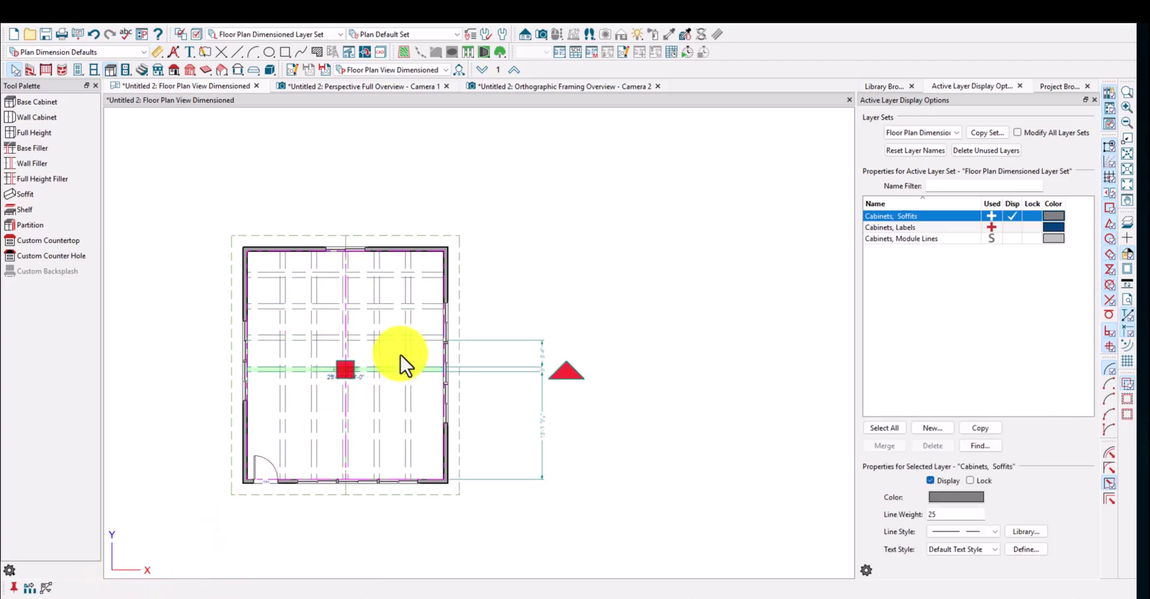
drag(345, 370, 340, 441)
key(Escape)
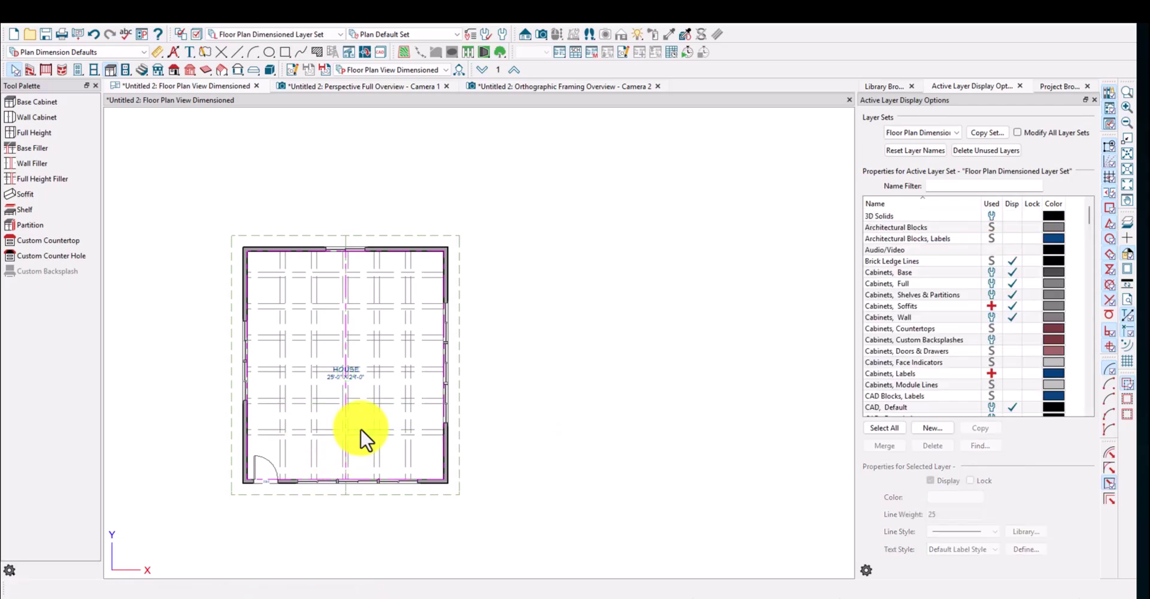
Multiple-copy the lowest cross soffit once more toward the lower wall, beside the door
click(353, 430)
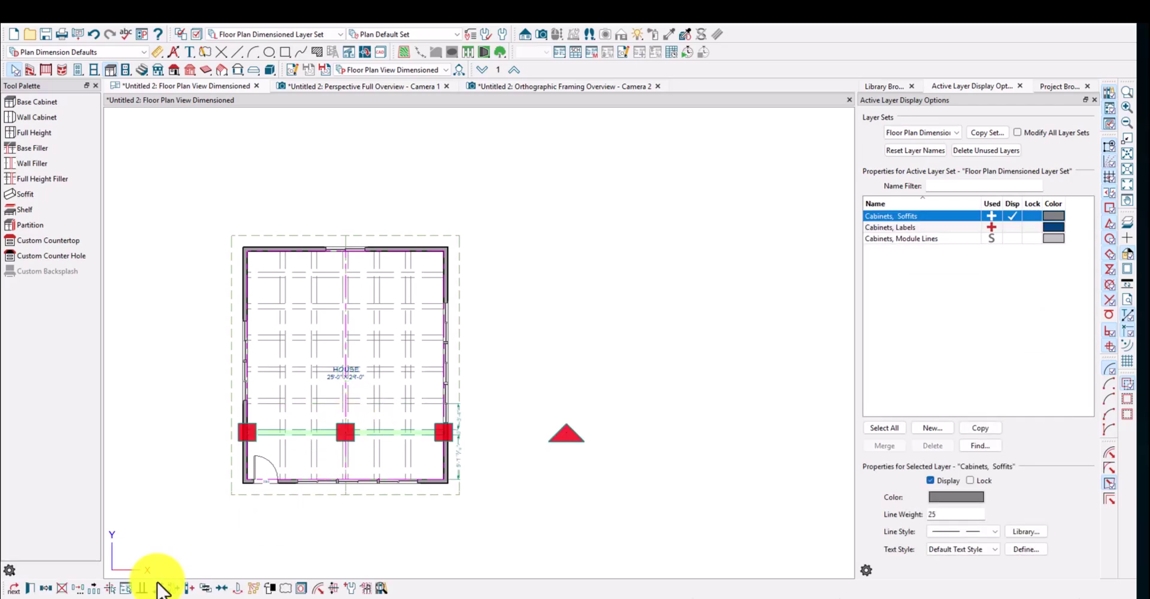
click(95, 588)
scroll(371, 432, up, 2)
drag(336, 436, 336, 486)
key(Escape)
Delete three alternating cross soffits: the second up from the door, the middle one, and the second down from the upper wall
click(358, 433)
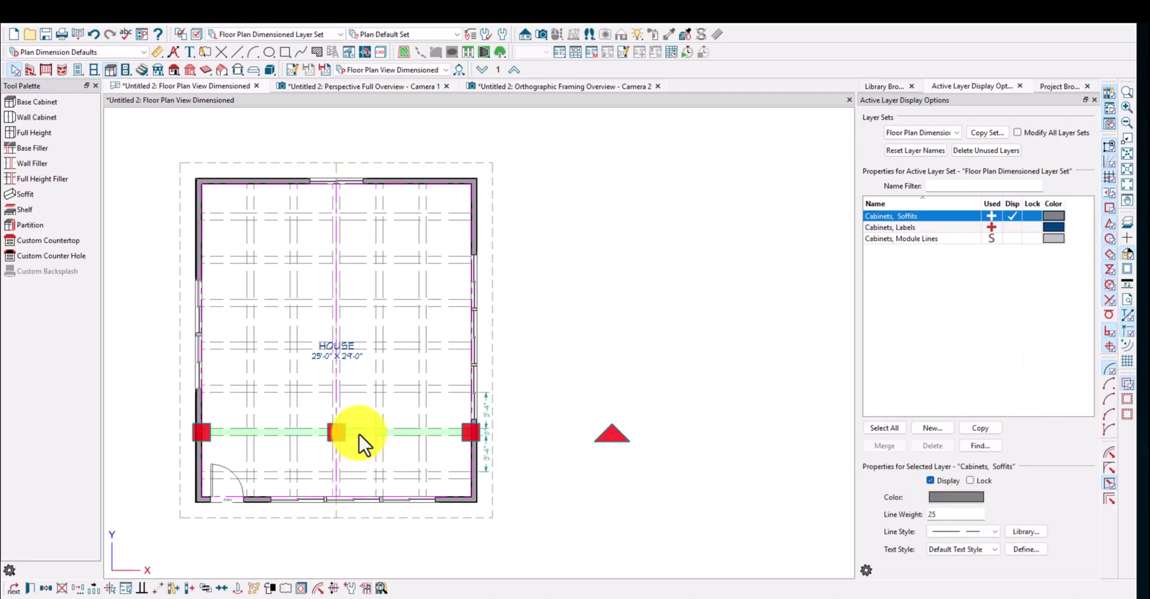
key(Escape)
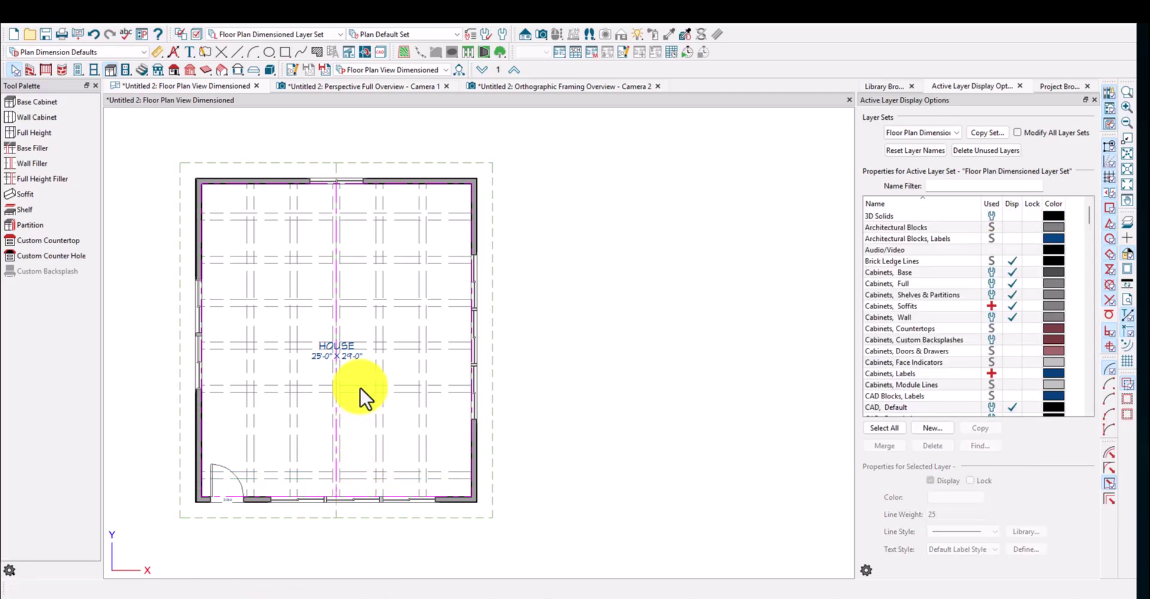
click(356, 303)
key(Escape)
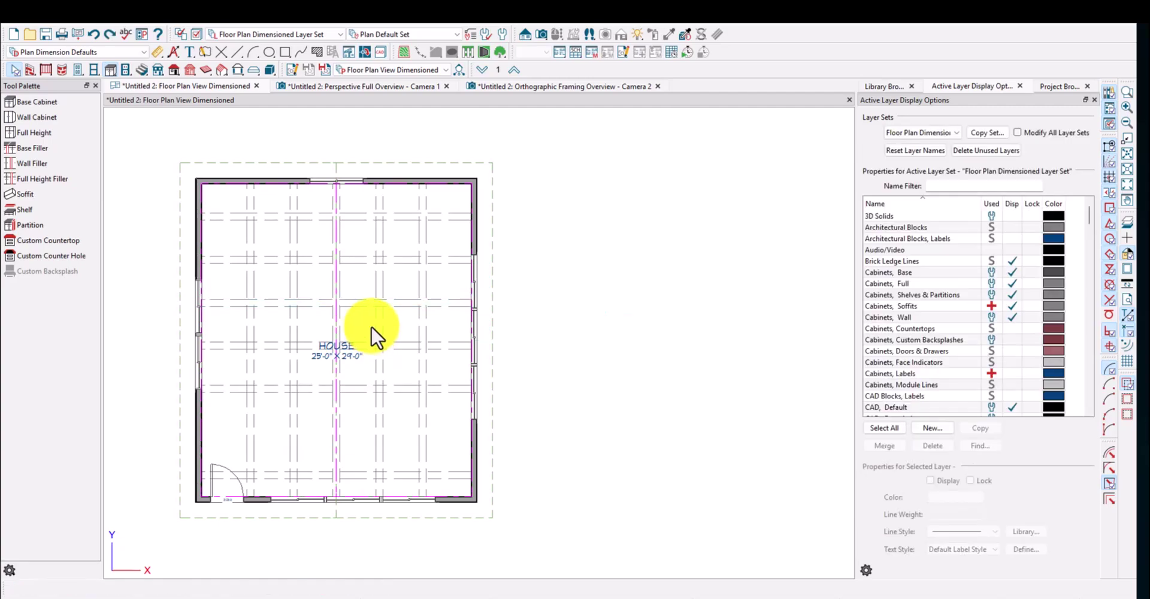
click(355, 435)
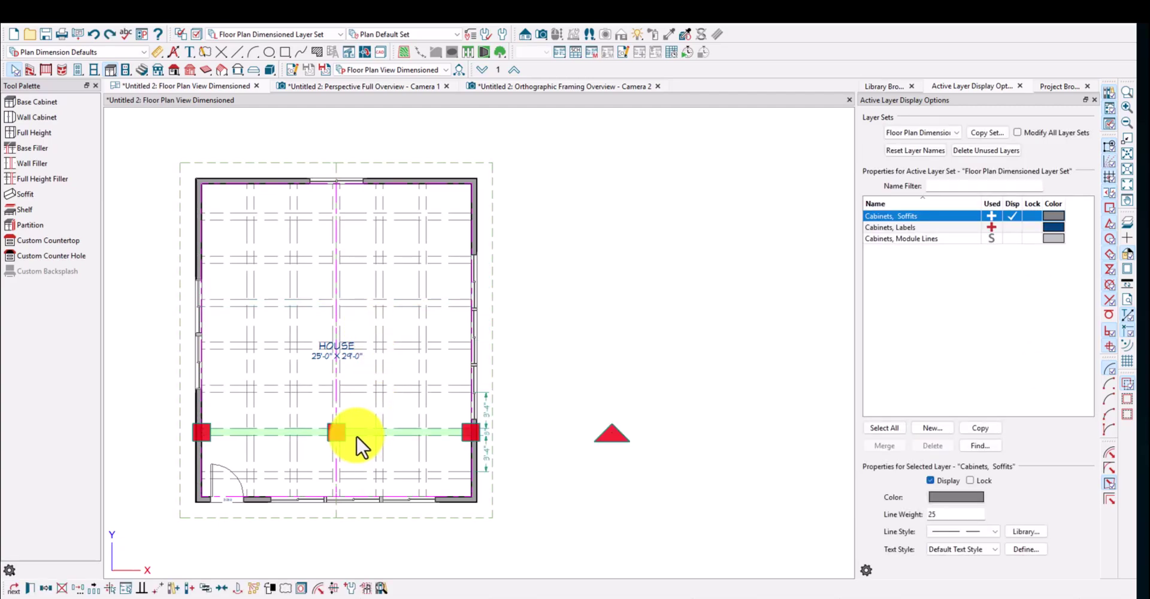
key(Delete)
click(367, 345)
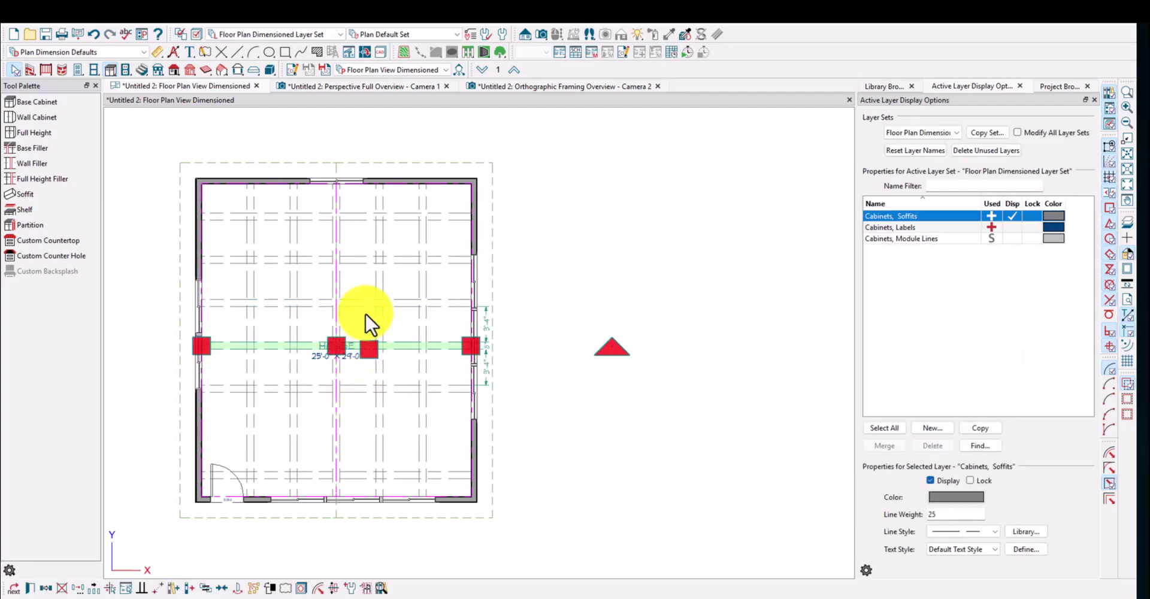
key(Delete)
click(361, 258)
key(Delete)
scroll(394, 313, down, 1)
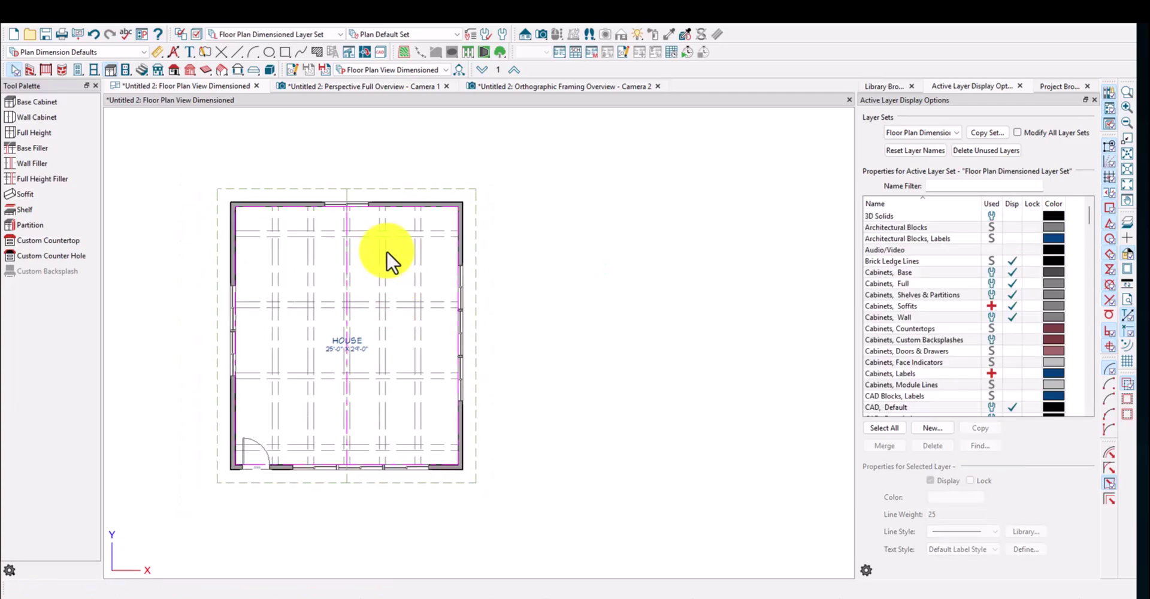
In the perspective camera view, set two of the remaining cross soffits to Place Under Ceiling
click(384, 84)
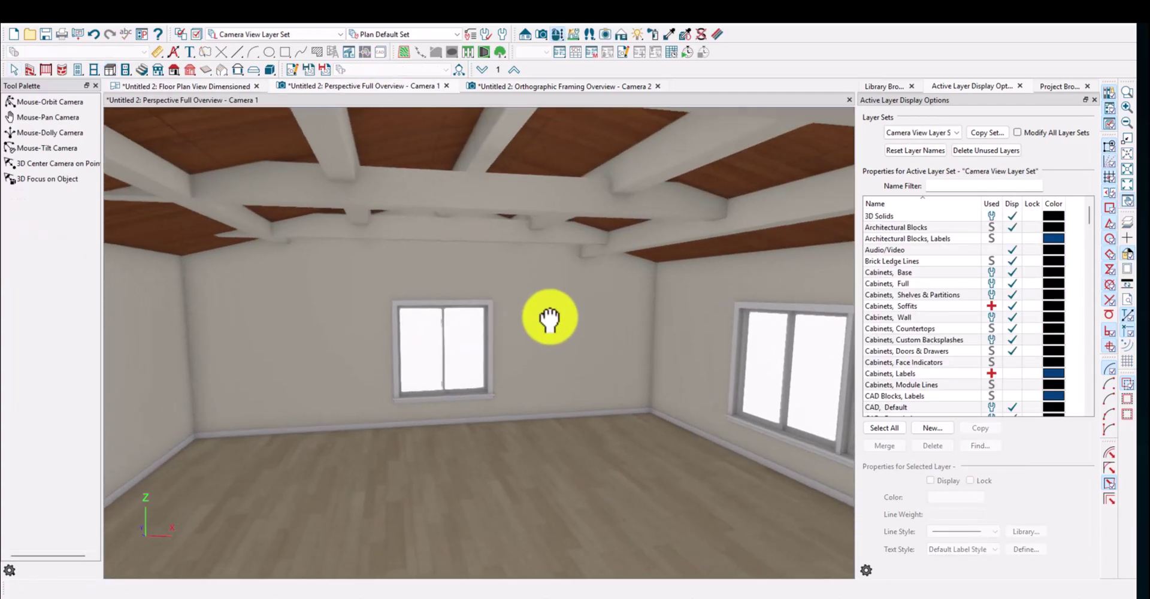
click(405, 203)
scroll(504, 281, down, 3)
key(Escape)
scroll(459, 273, up, 4)
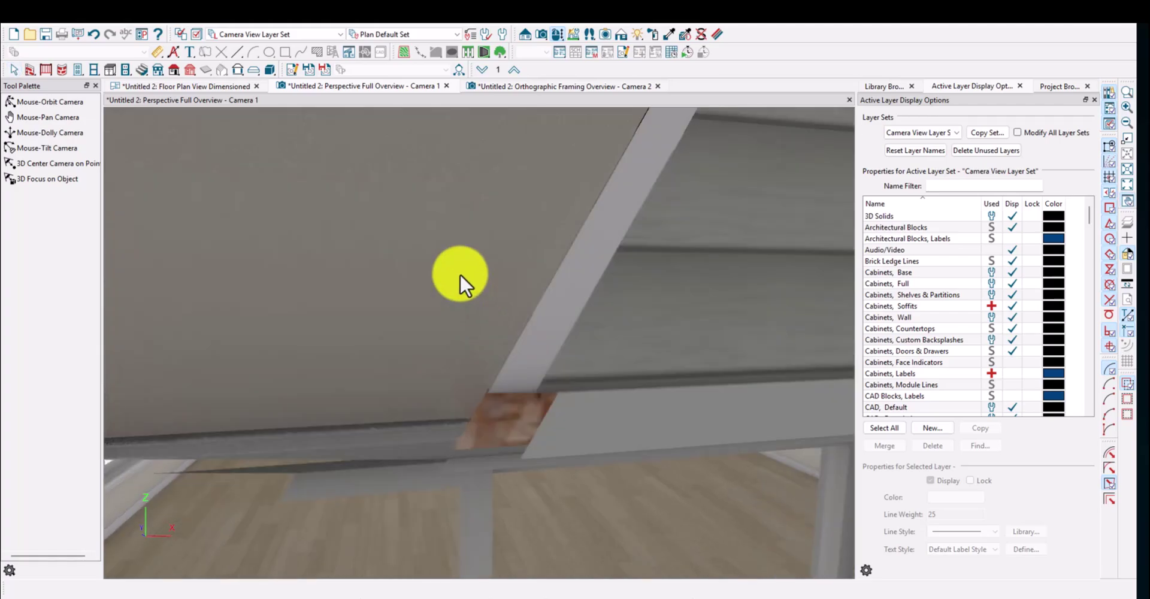
scroll(428, 228, up, 2)
click(423, 243)
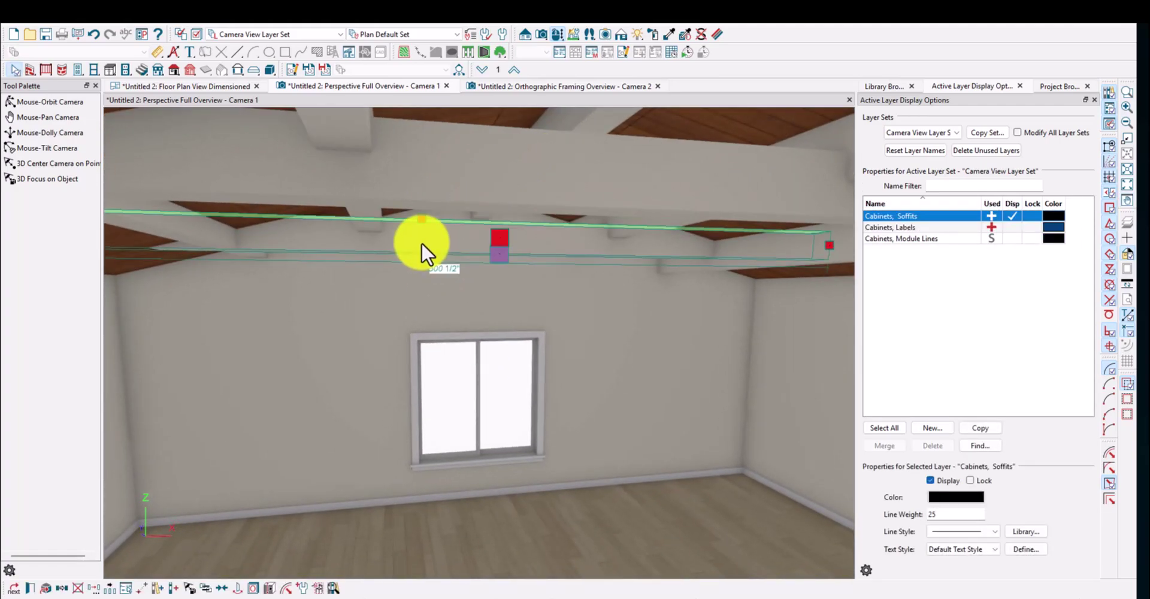
drag(506, 327, 323, 299)
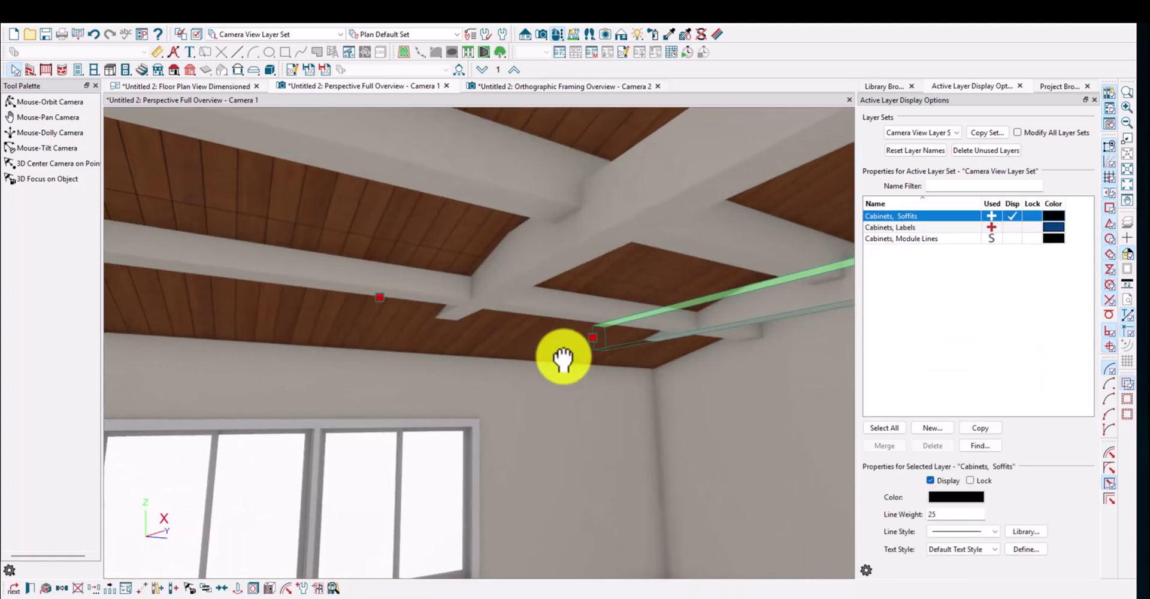
middle_drag(563, 357, 273, 274)
shift+click(470, 184)
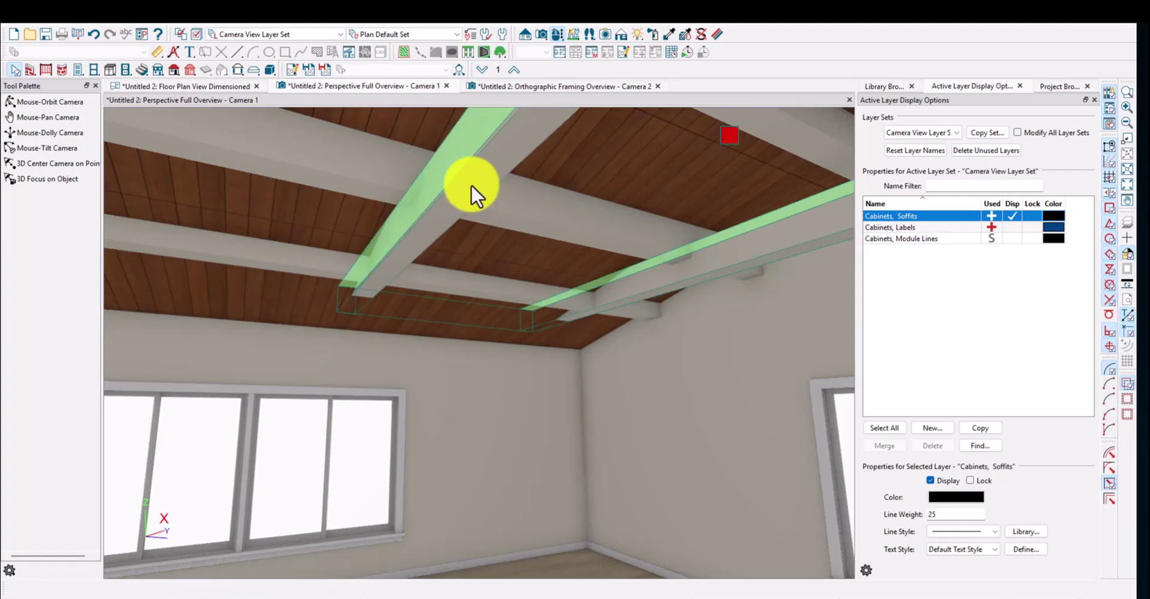
key(ctrl+e)
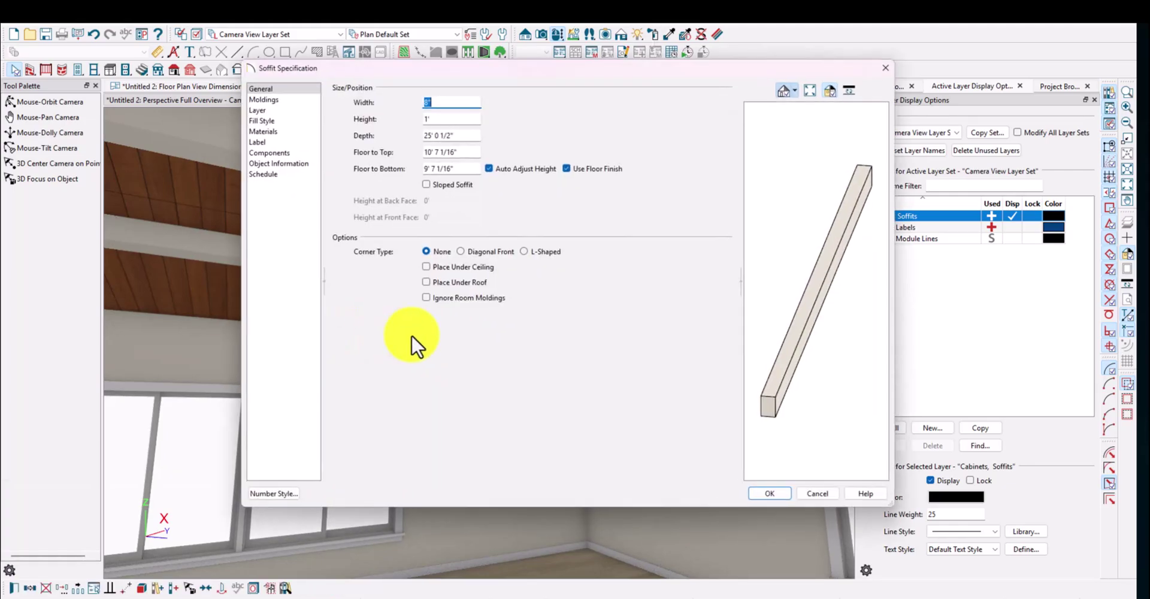
click(455, 267)
click(764, 492)
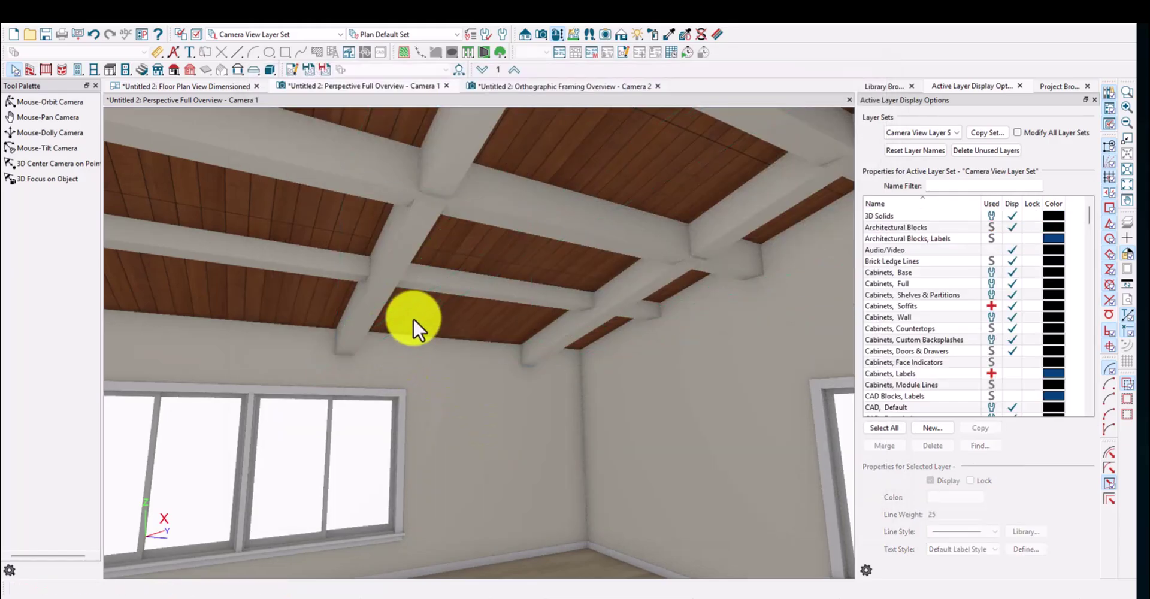
middle_drag(555, 330, 314, 338)
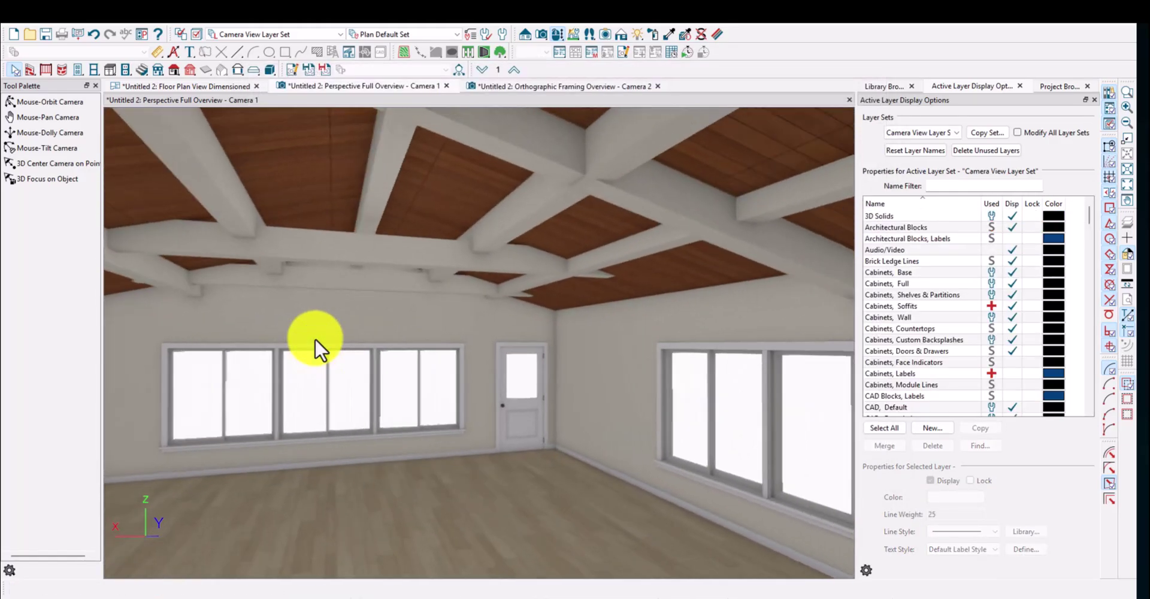
In the floor plan, shorten the two upper cross soffits from the right wall back to the near edge of the central lengthwise soffit
click(203, 87)
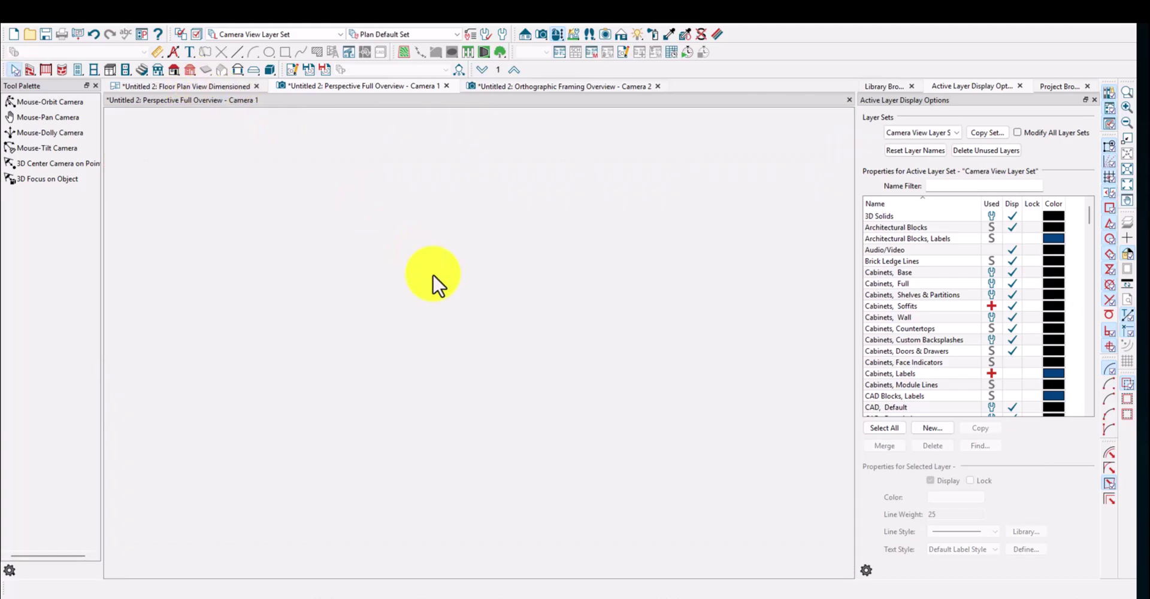
scroll(336, 302, up, 2)
click(363, 300)
scroll(526, 299, up, 2)
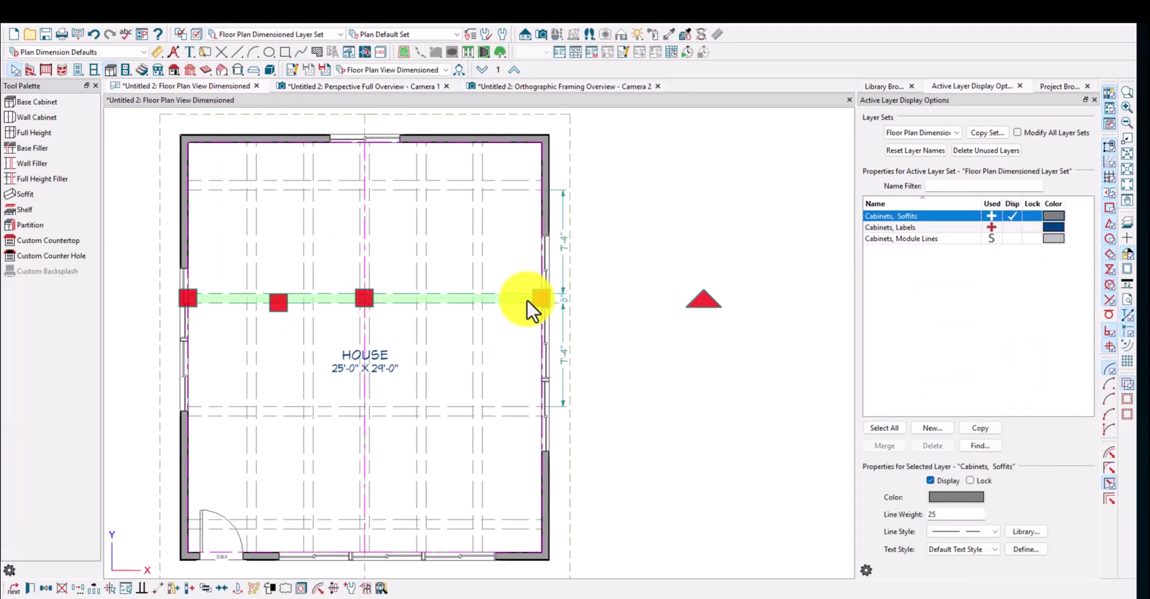
drag(526, 299, 358, 315)
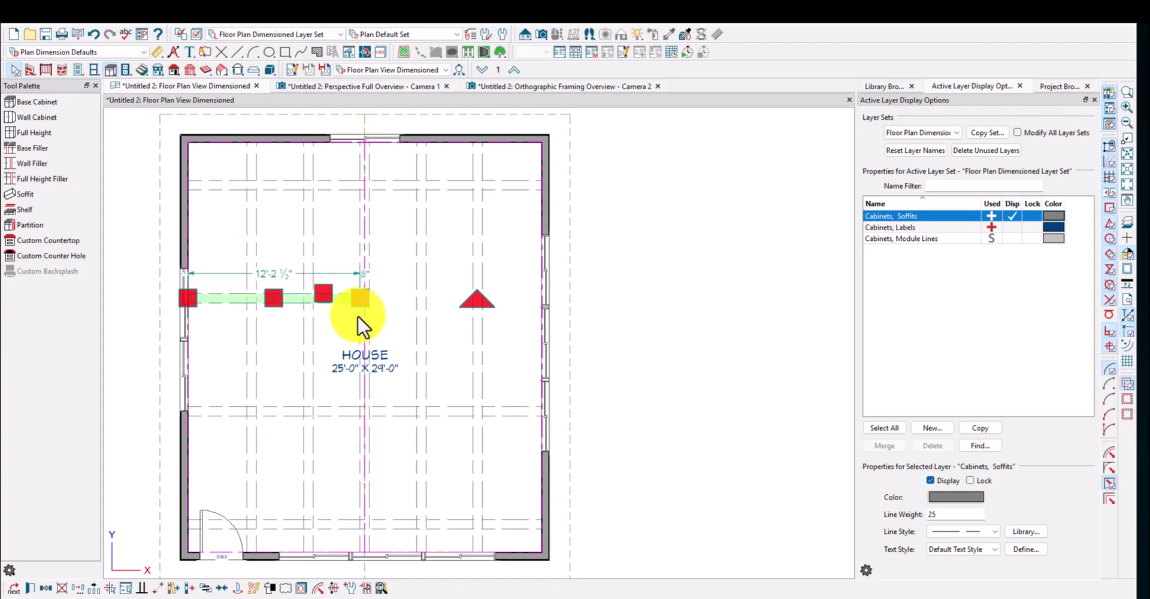
click(343, 189)
drag(540, 185, 352, 184)
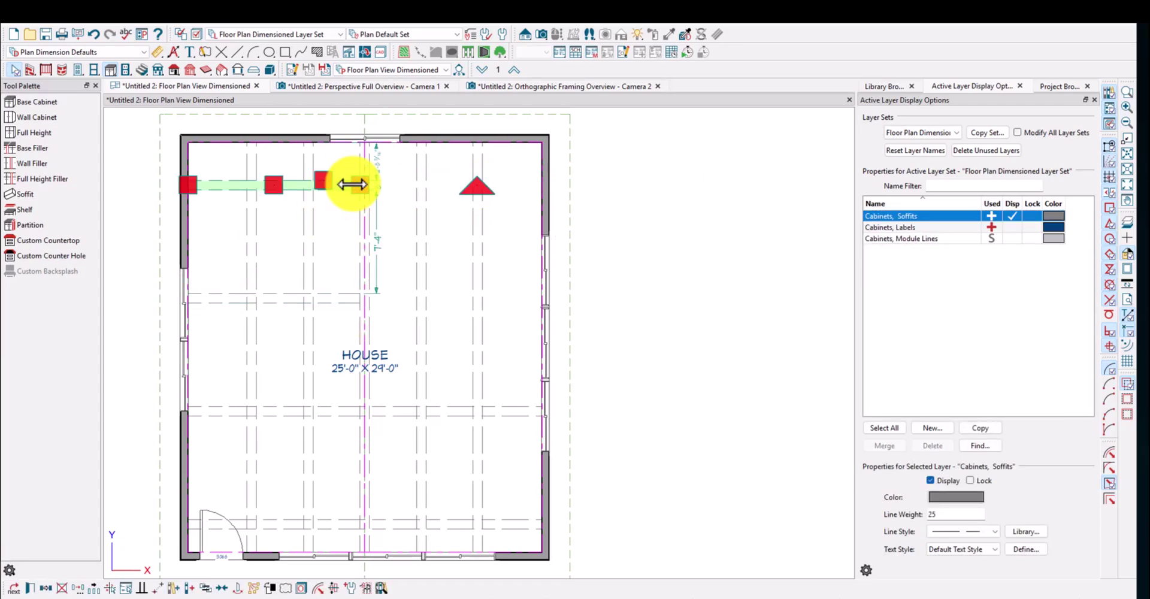
key(Escape)
Shorten the two lower cross soffits from the right wall back to the near edge of the central lengthwise soffit
middle_drag(400, 344, 441, 245)
click(382, 316)
drag(583, 315, 401, 316)
key(Escape)
click(383, 427)
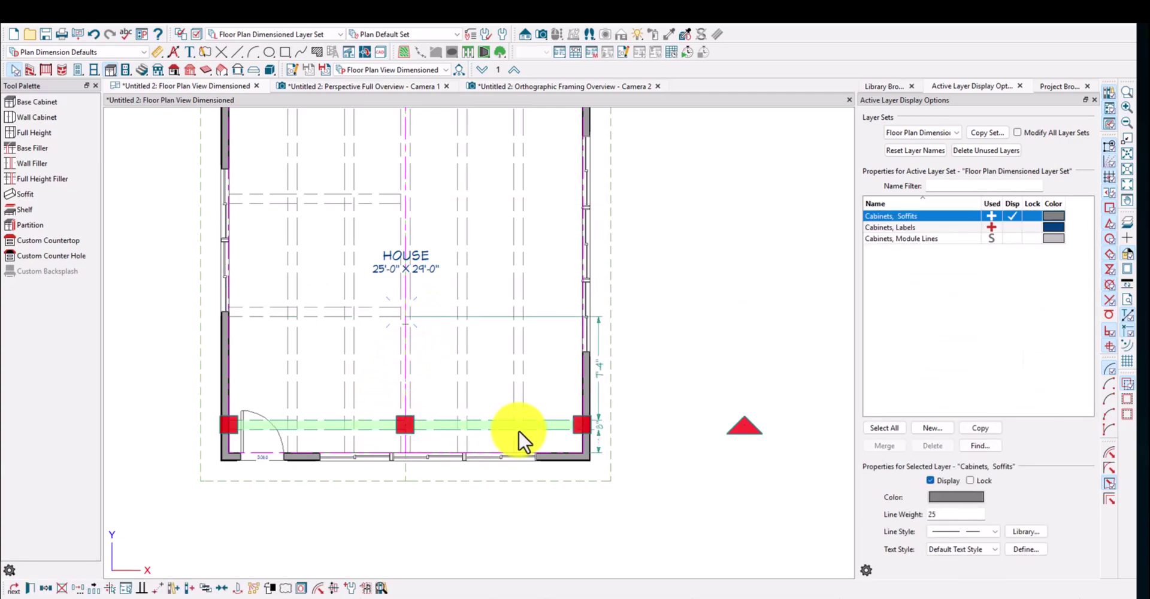
drag(574, 431, 396, 428)
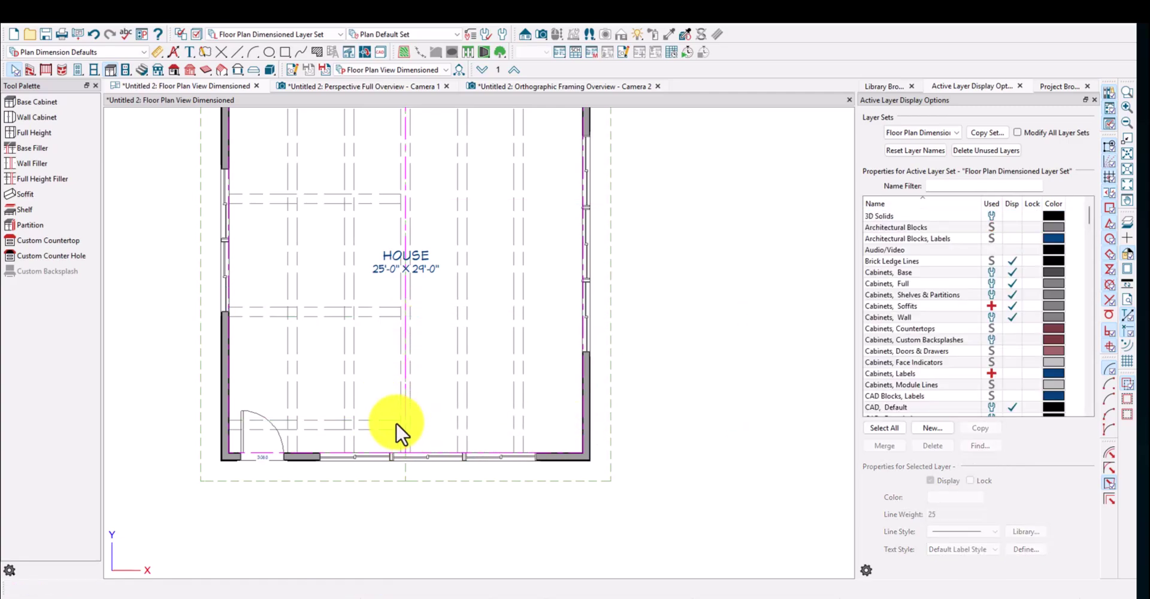
Set the shortened cross soffit nearest the door to Place Under Ceiling
click(386, 422)
double_click(394, 421)
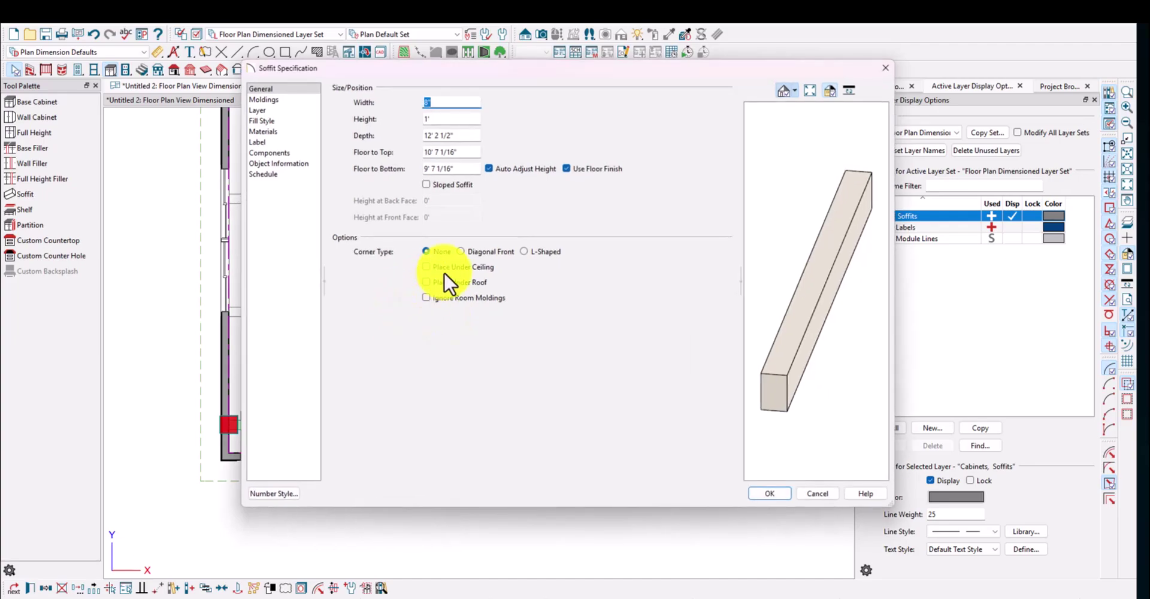
click(444, 267)
click(769, 496)
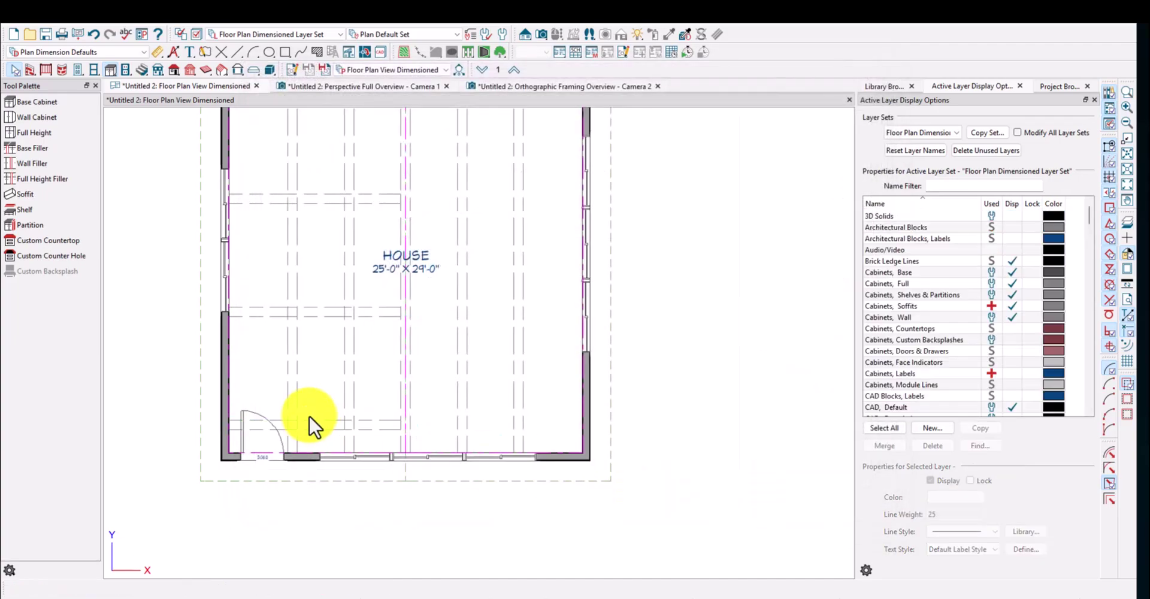
Try to copy the four half-length cross soffits by centering the copies in the room and moving them toward the right wall
click(370, 418)
shift+click(372, 384)
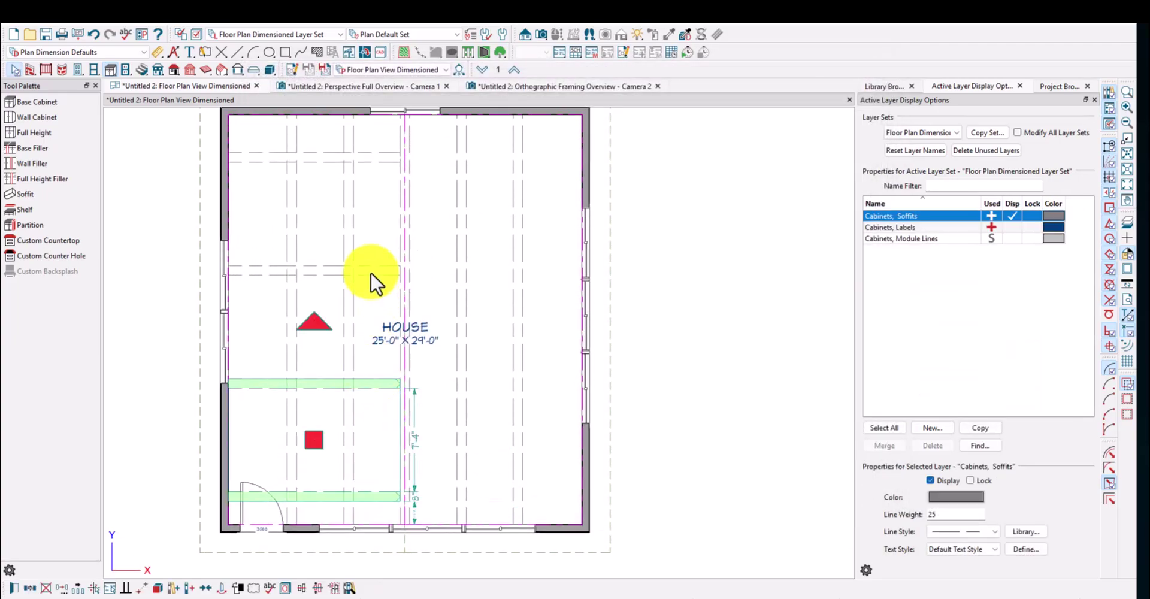
shift+click(370, 271)
shift+click(369, 159)
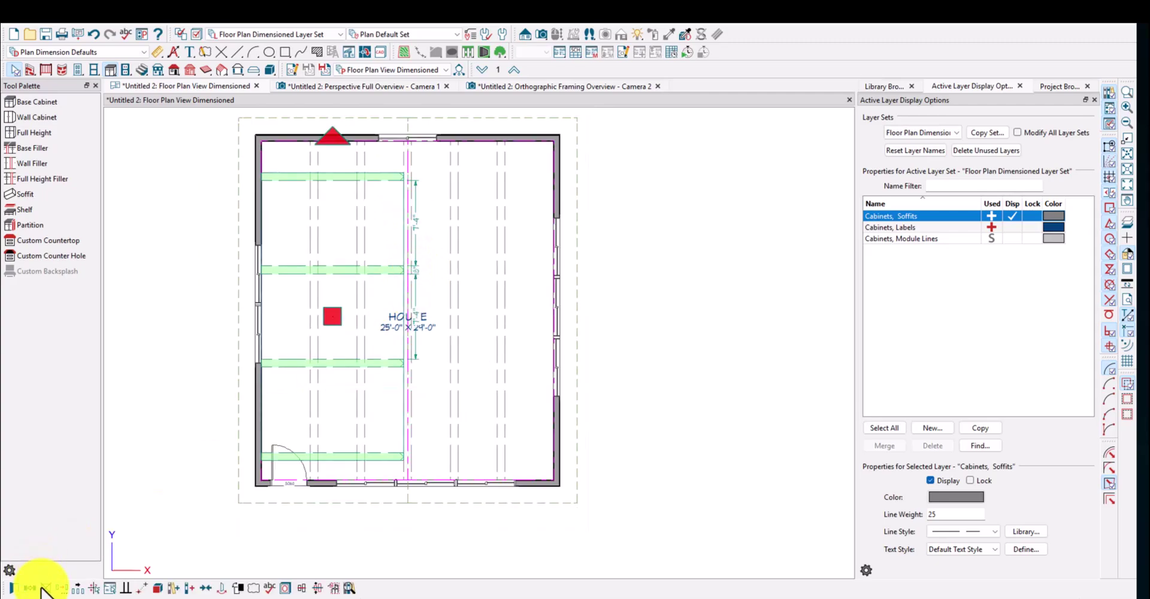
click(44, 588)
click(77, 589)
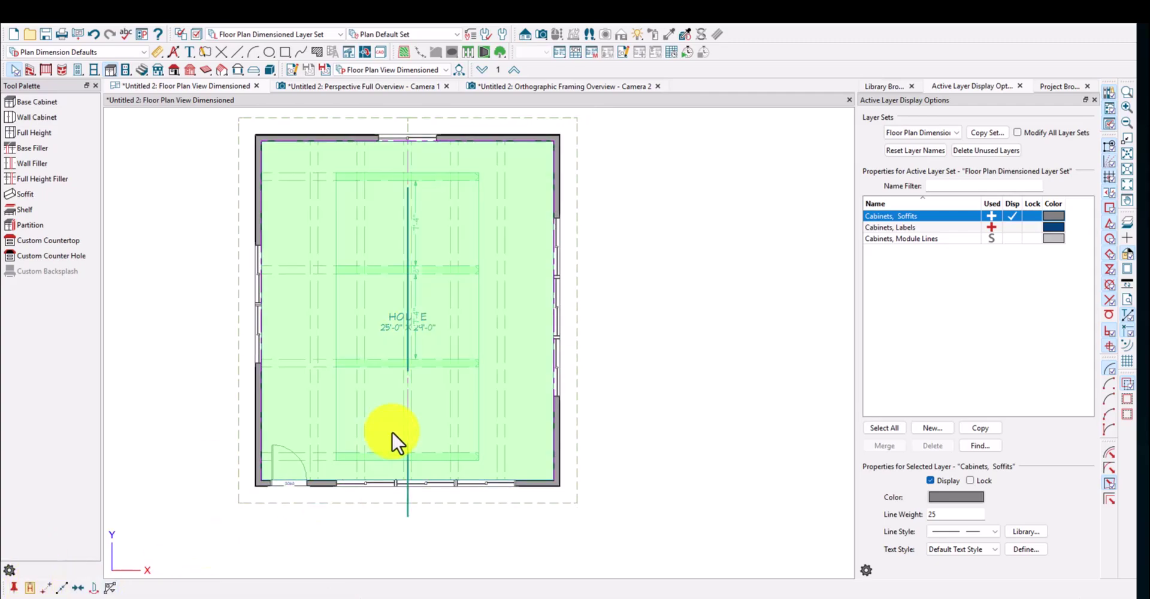
click(393, 431)
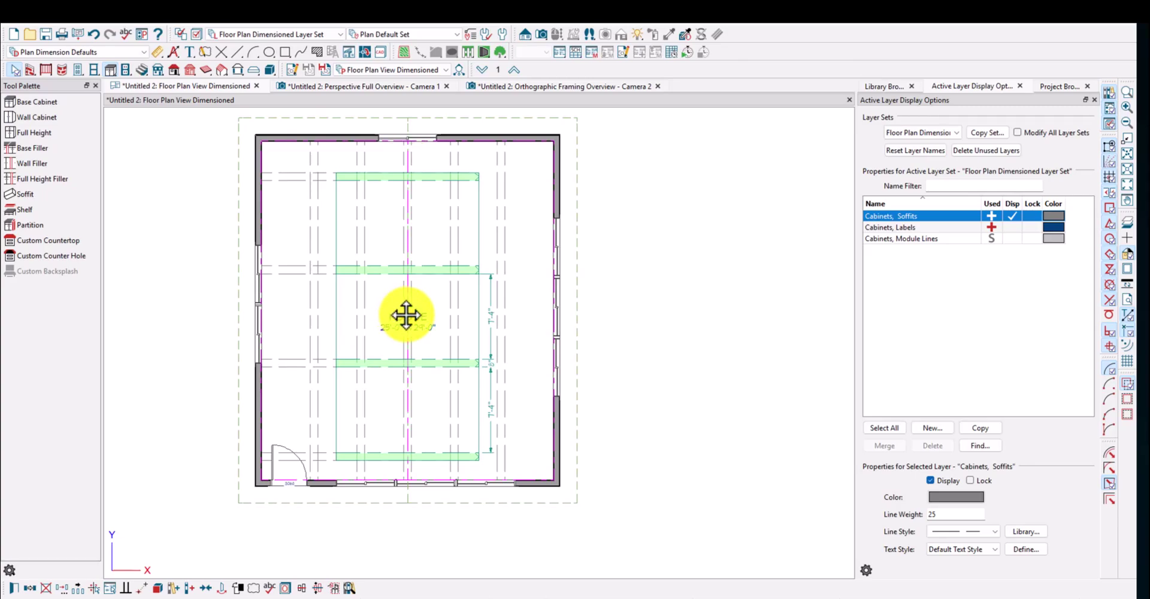
drag(406, 314, 505, 323)
key(ctrl+z)
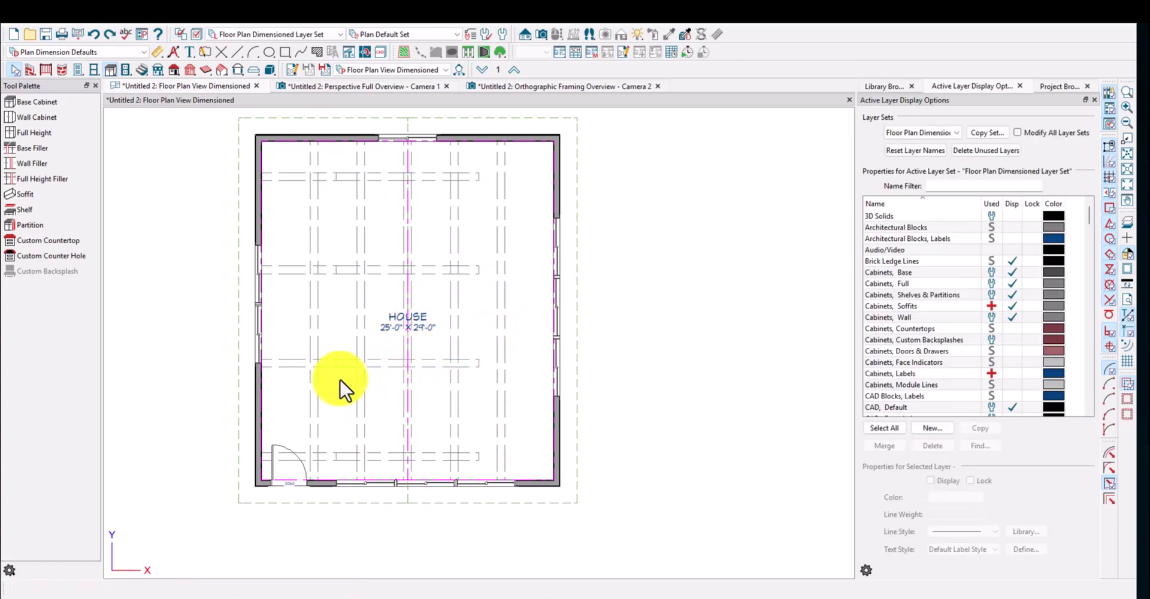
Copy the four left half-length cross soffits point to point into the right half, with their outer ends at the right wall
click(357, 452)
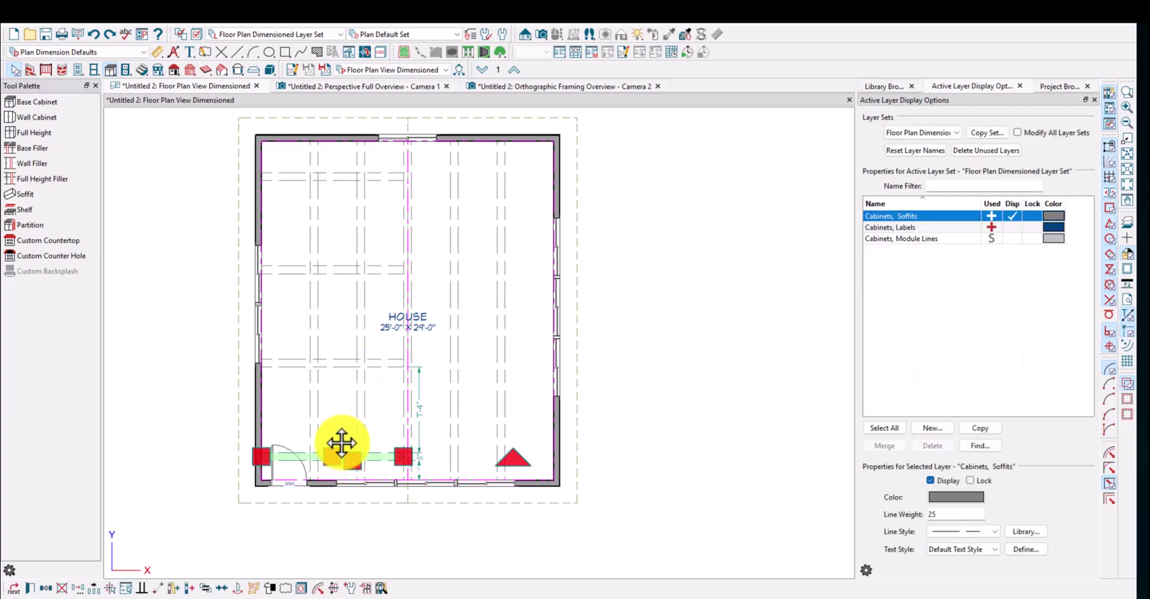
drag(341, 361, 333, 175)
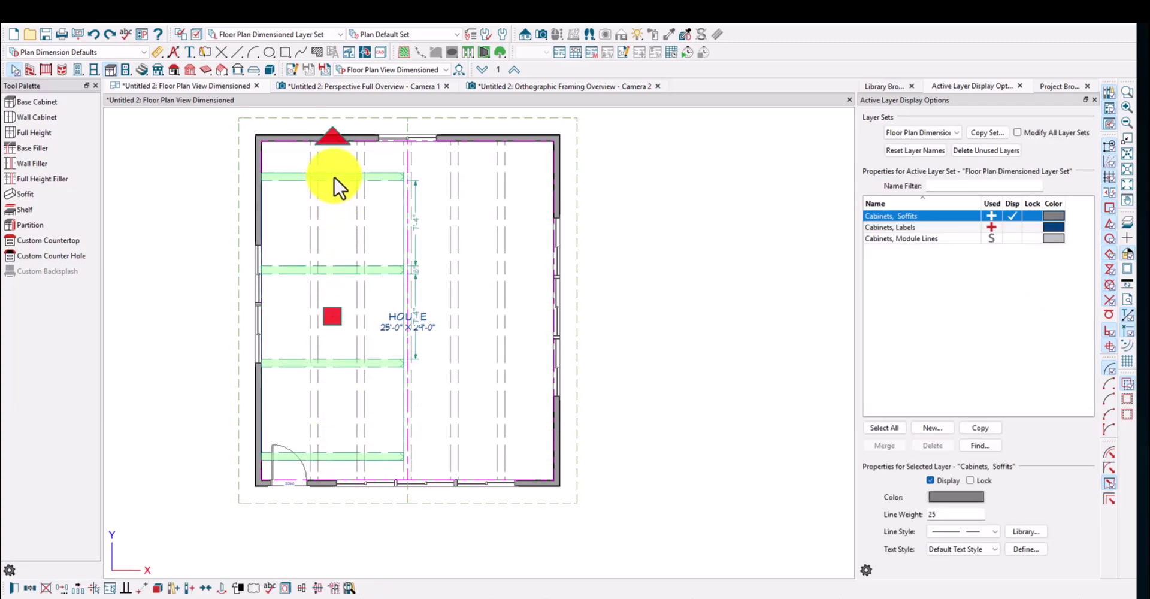
click(28, 591)
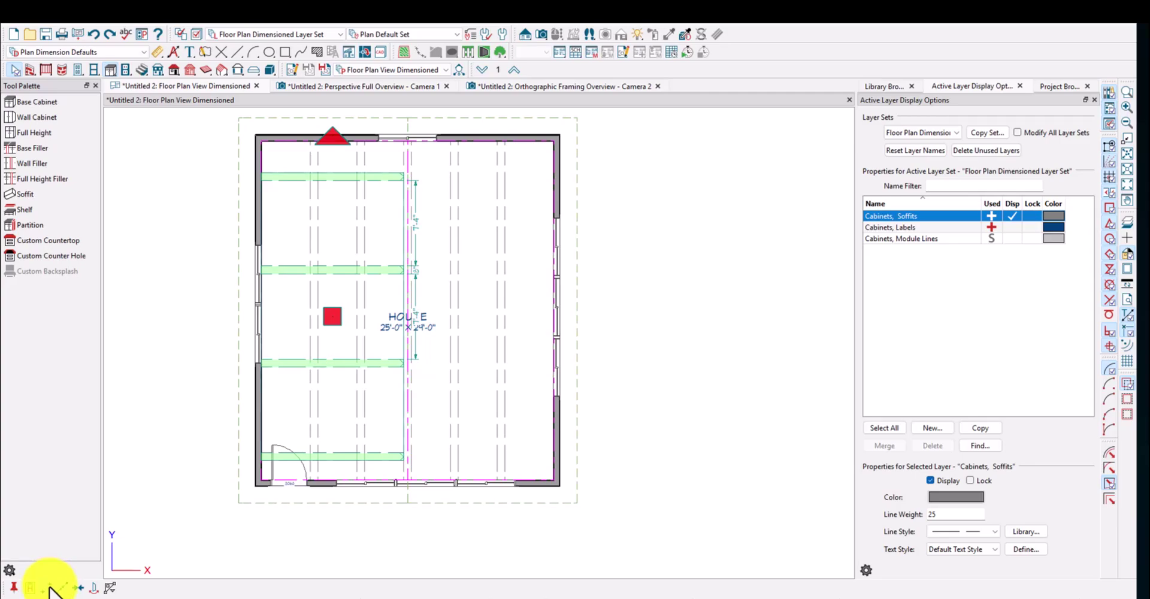
scroll(334, 539, up, 5)
drag(385, 388, 631, 388)
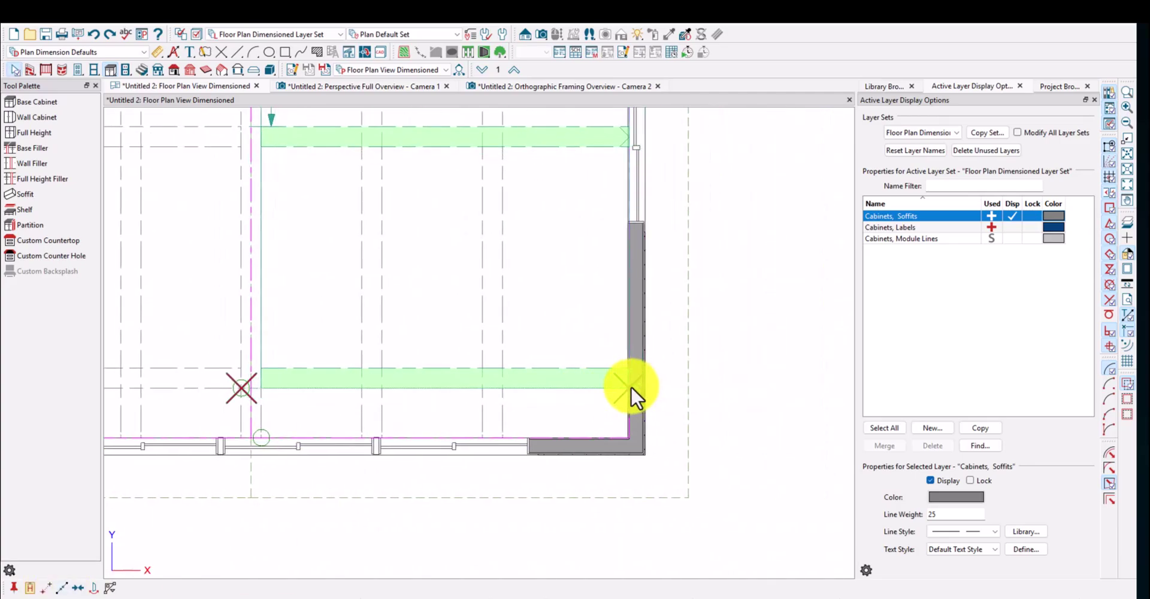
click(631, 386)
click(376, 216)
click(350, 88)
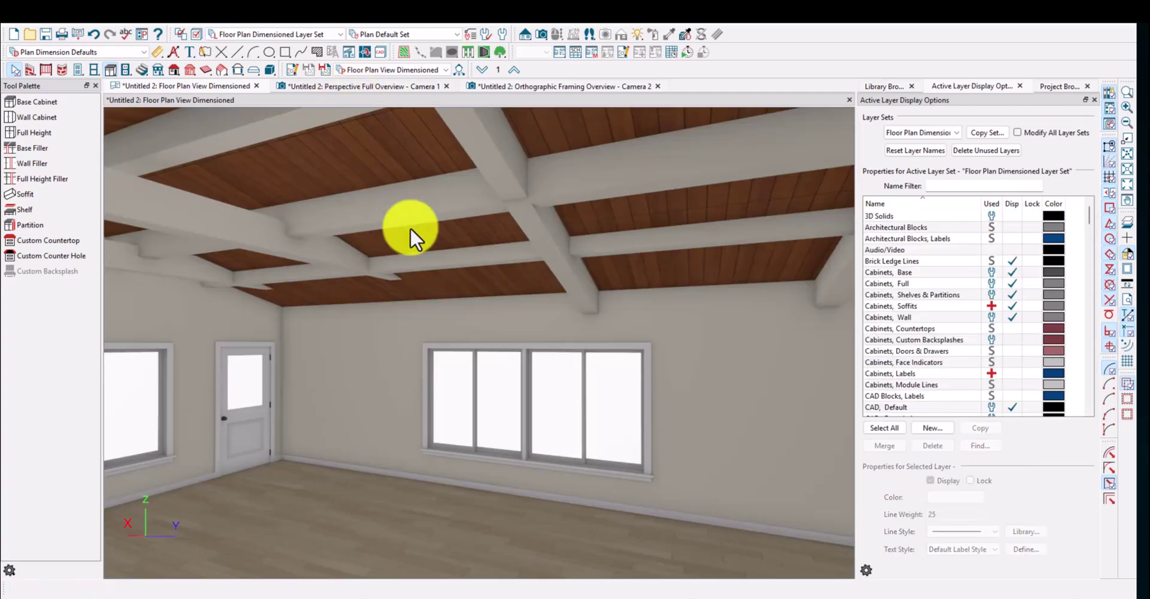
middle_drag(548, 372, 462, 363)
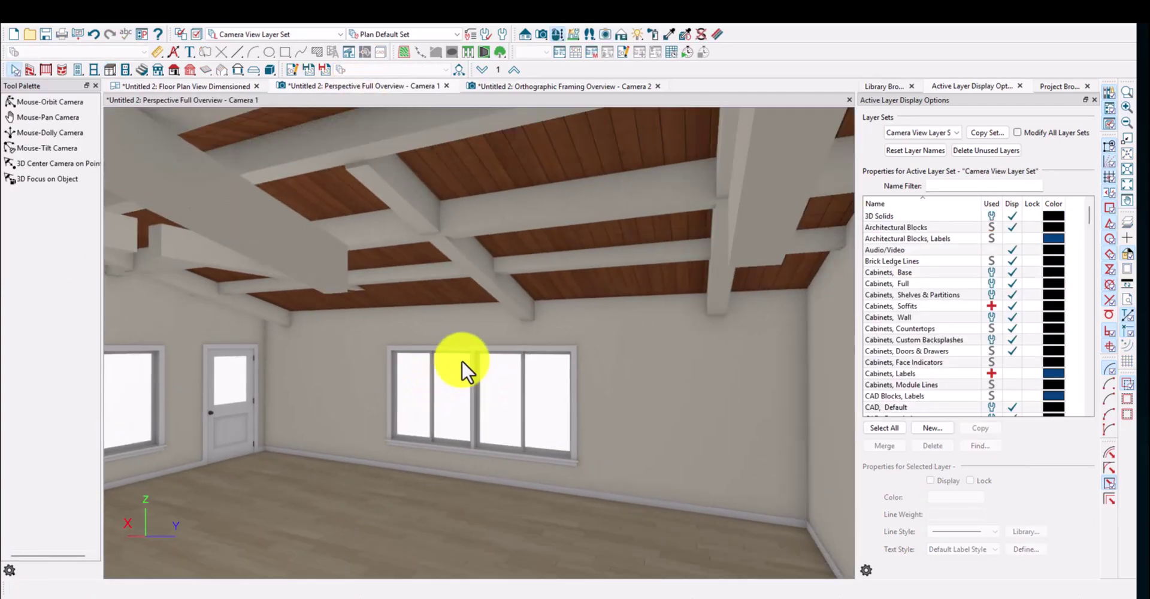
middle_drag(573, 365, 422, 441)
Set the half-length cross soffits in the right half of the floor plan to Place Under Ceiling
click(189, 85)
click(424, 373)
scroll(423, 374, down, 5)
scroll(421, 441, up, 1)
shift+click(431, 318)
middle_drag(419, 313, 404, 471)
shift+click(408, 307)
middle_drag(401, 254, 385, 404)
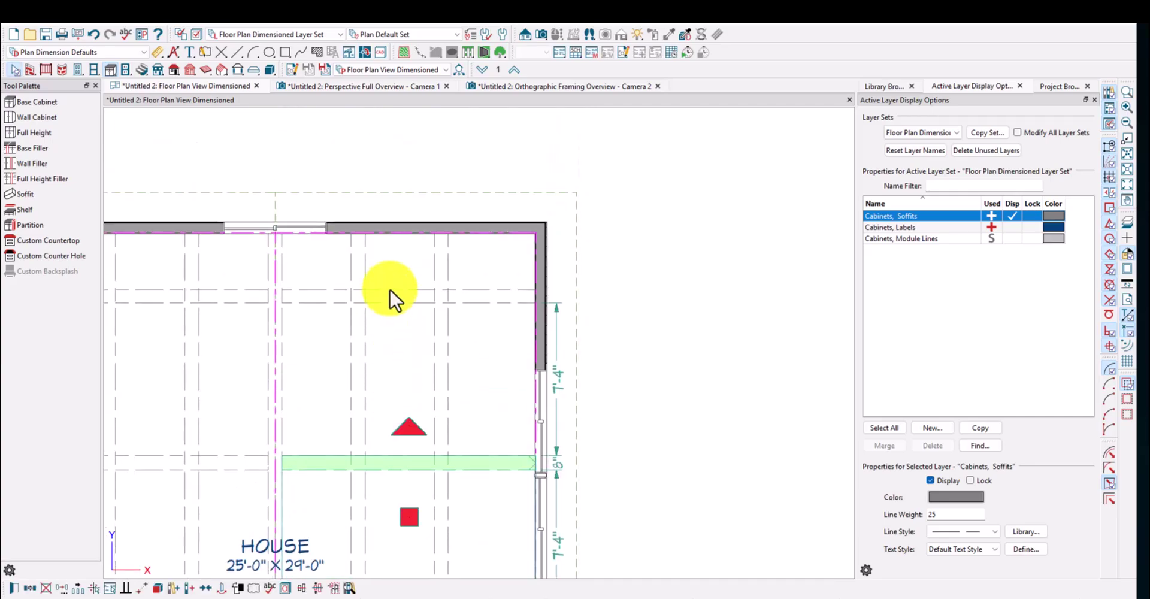
click(389, 294)
double_click(409, 306)
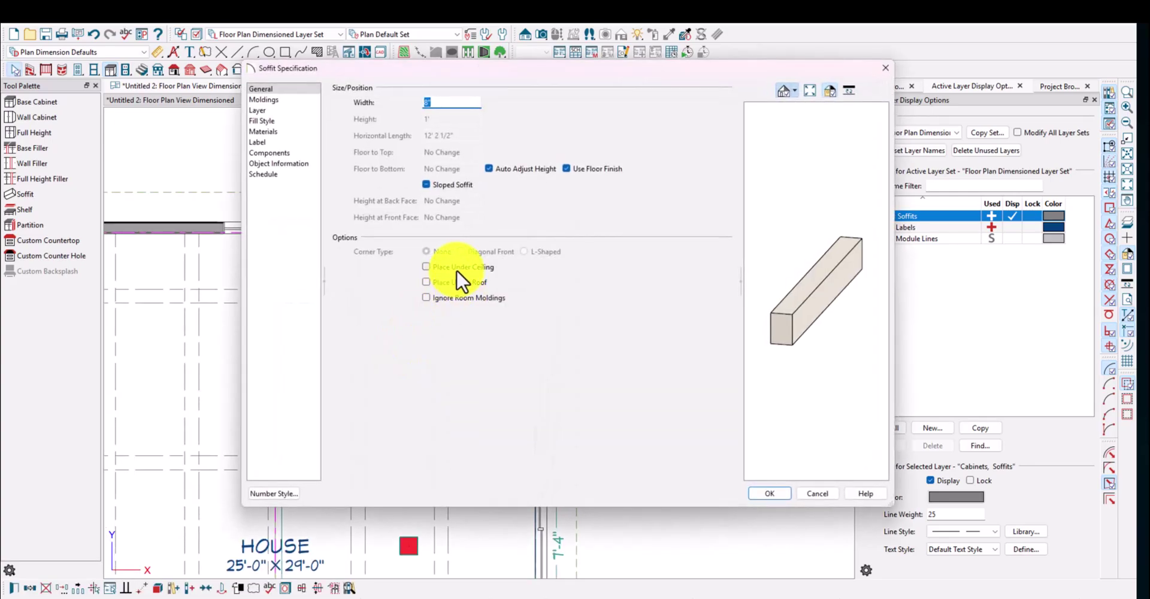
click(456, 267)
click(758, 497)
Set the four half-length cross soffits in the left half of the floor plan to Place Under Ceiling
click(336, 404)
middle_drag(379, 364, 625, 318)
click(386, 249)
middle_drag(433, 383, 424, 277)
shift+click(399, 308)
middle_drag(395, 342, 388, 224)
shift+click(381, 351)
shift+click(400, 518)
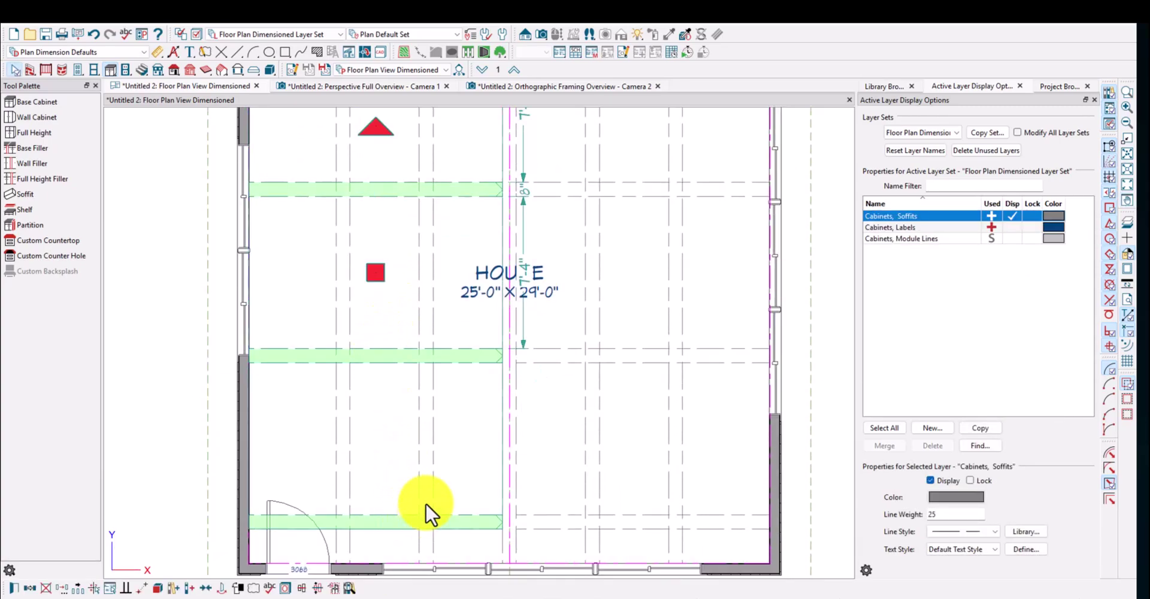
key(ctrl+e)
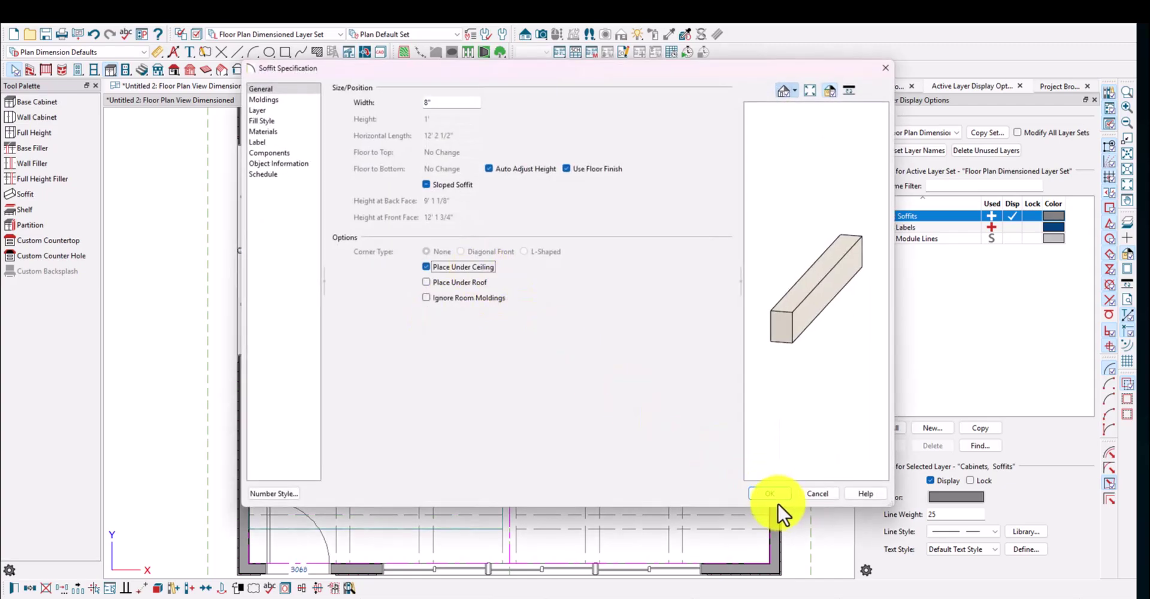
click(771, 497)
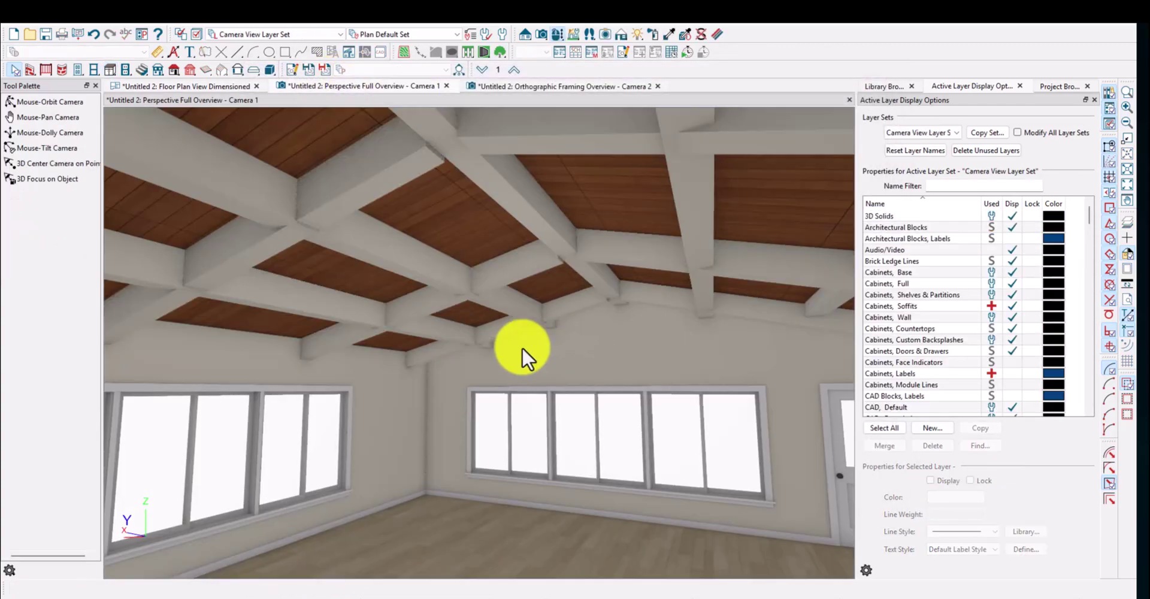
Start the Material Painter, remove the T&G 6ft filter and search the library materials for "wood"
scroll(543, 333, up, 1)
middle_drag(544, 332, 457, 303)
click(658, 33)
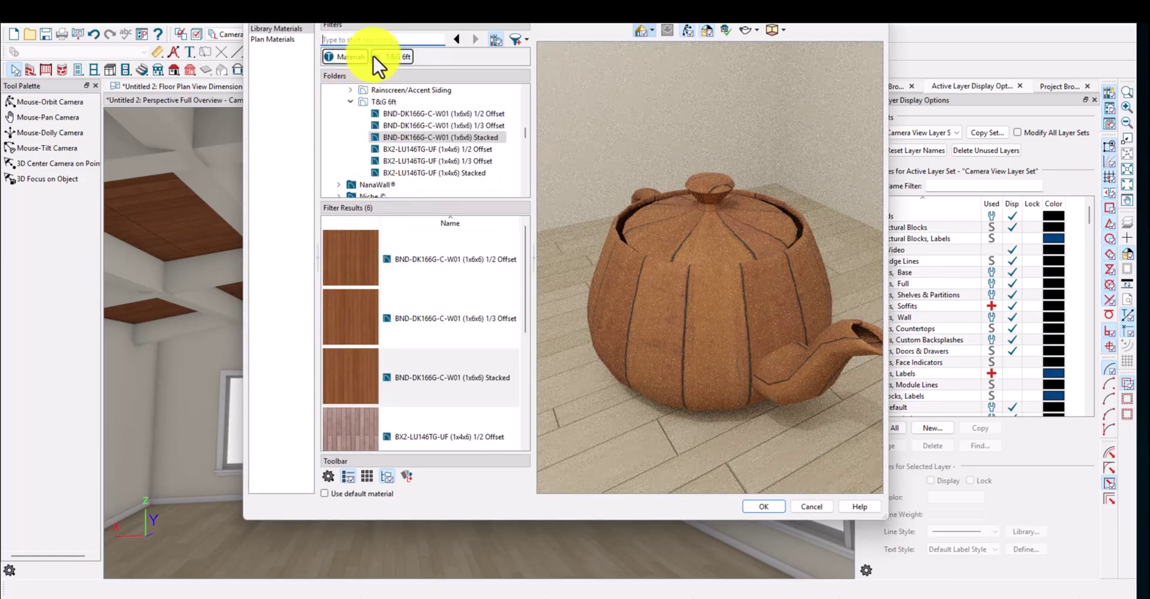
click(377, 56)
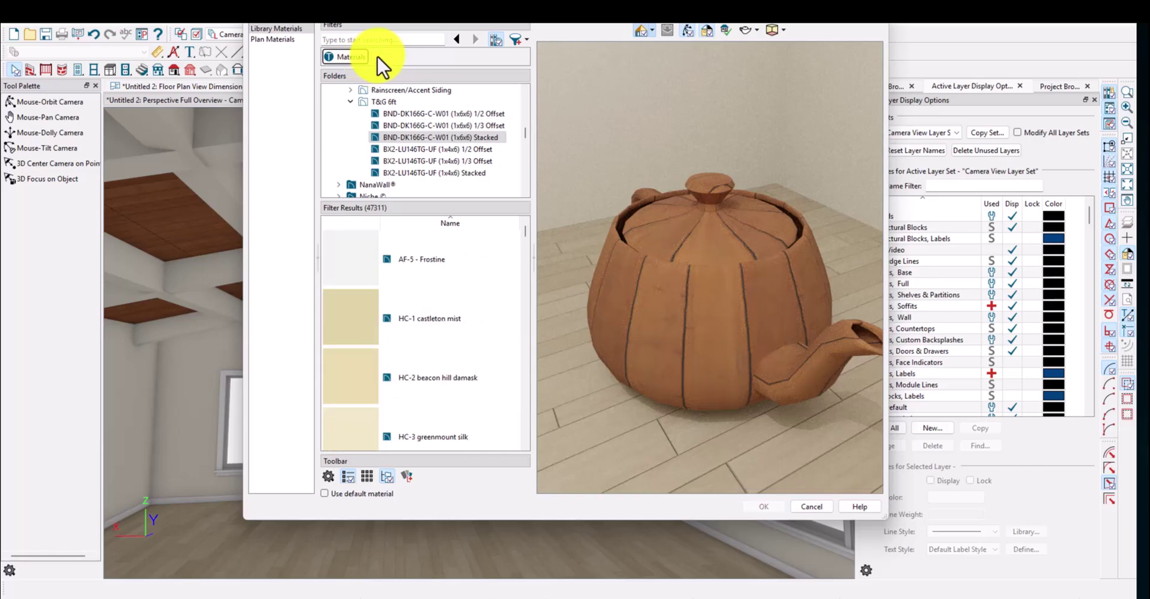
click(371, 39)
text(wood)
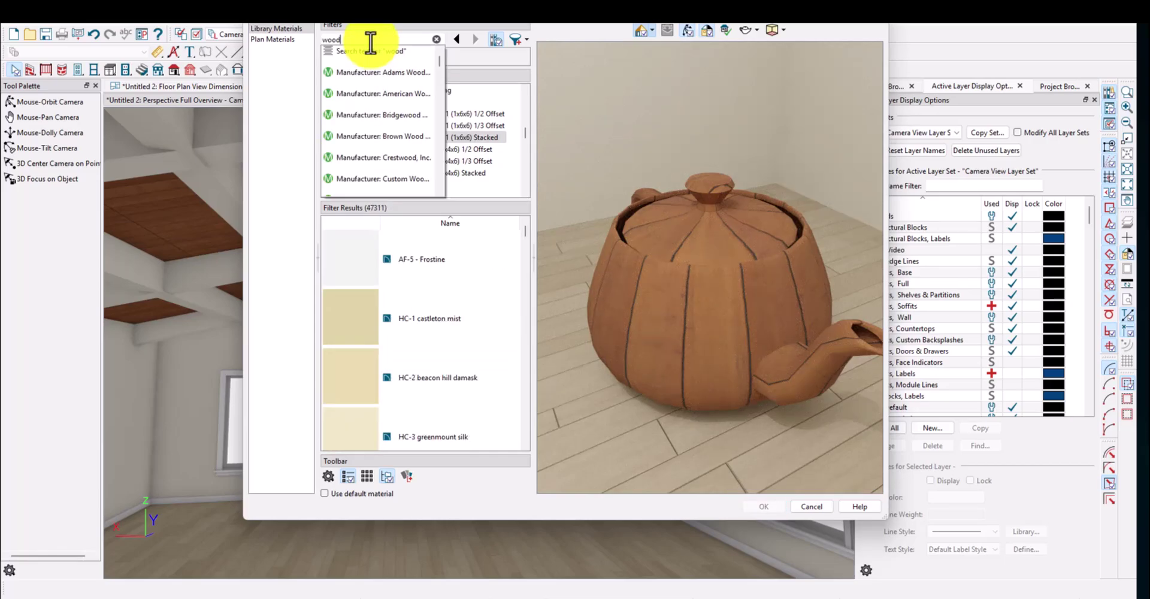
key(Return)
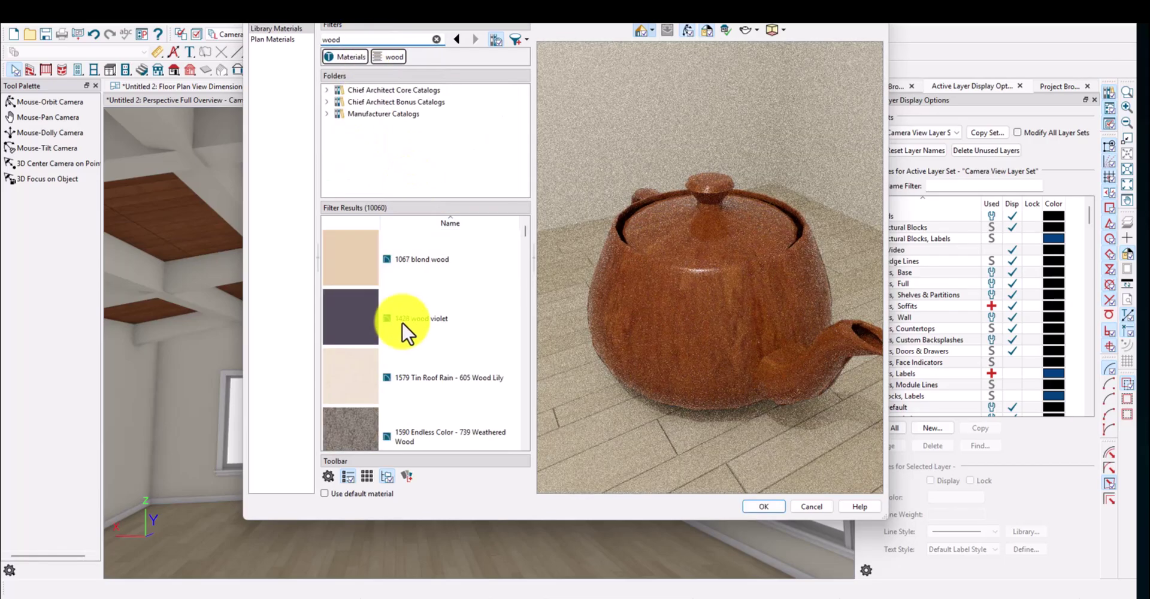
Browse the wood species in the Chief Architect Core Catalogs and choose Red Oak - Dark as the paint material
click(326, 89)
click(338, 102)
scroll(373, 161, down, 3)
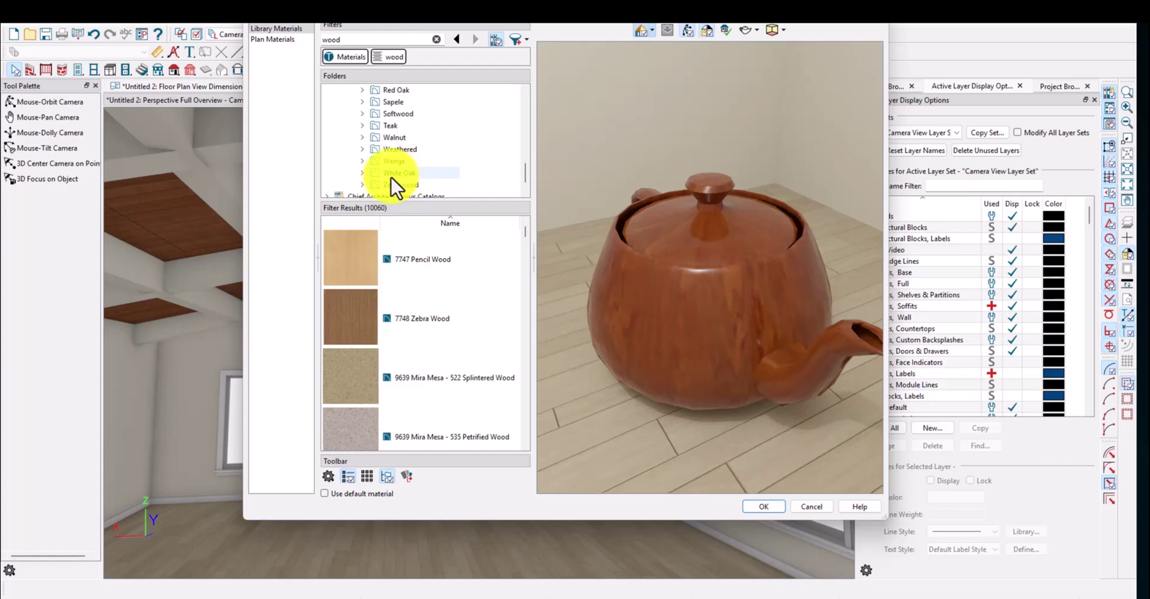
click(387, 173)
click(393, 161)
click(398, 149)
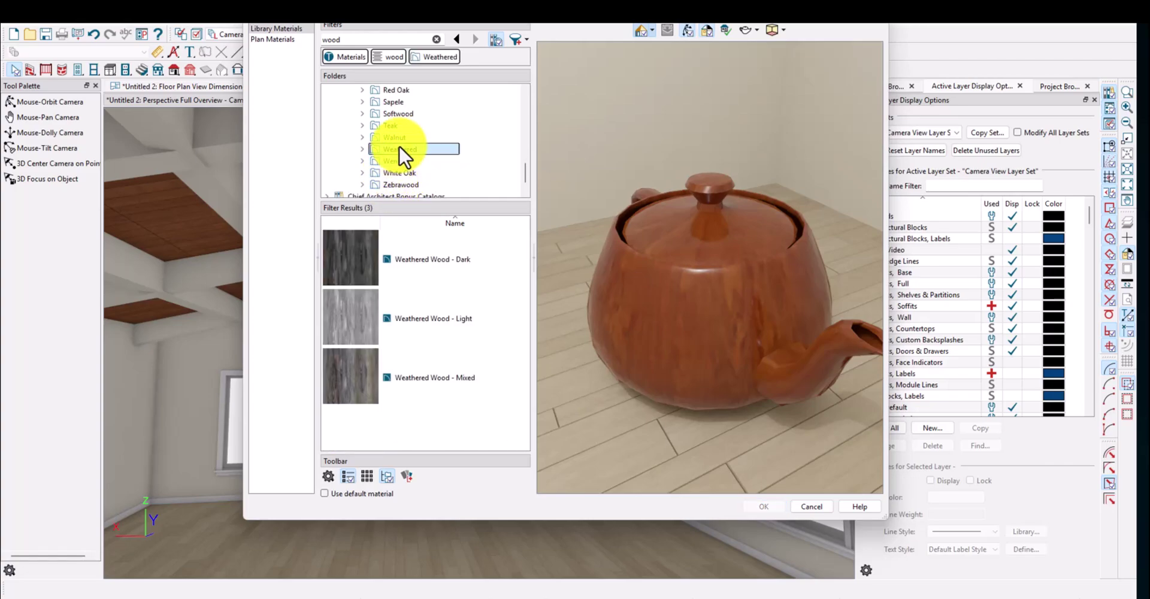
click(400, 137)
click(406, 114)
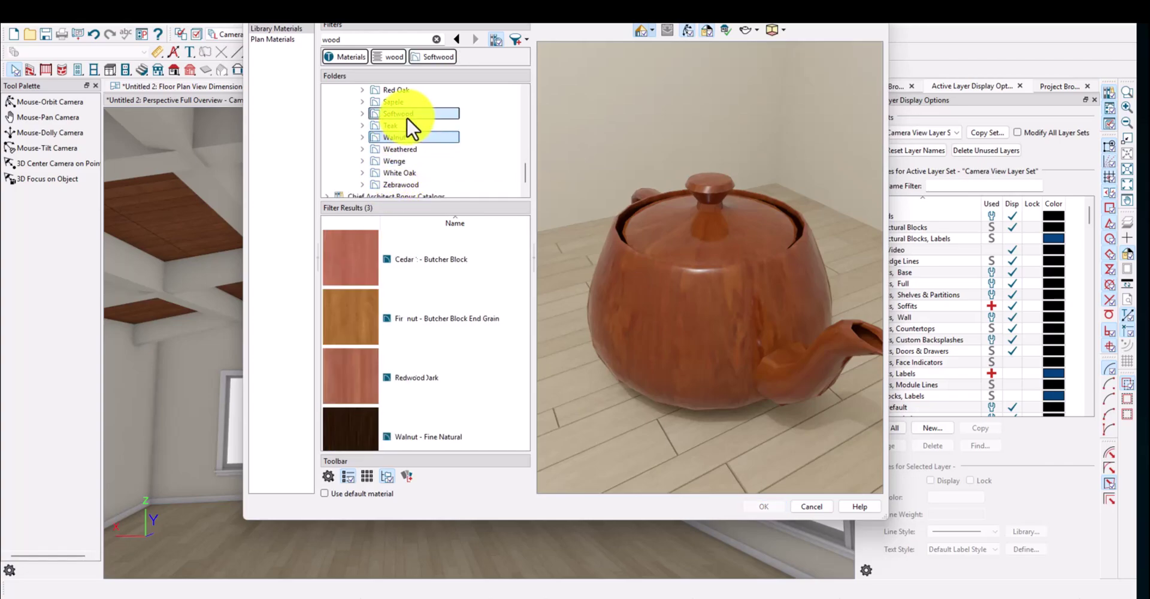
click(401, 90)
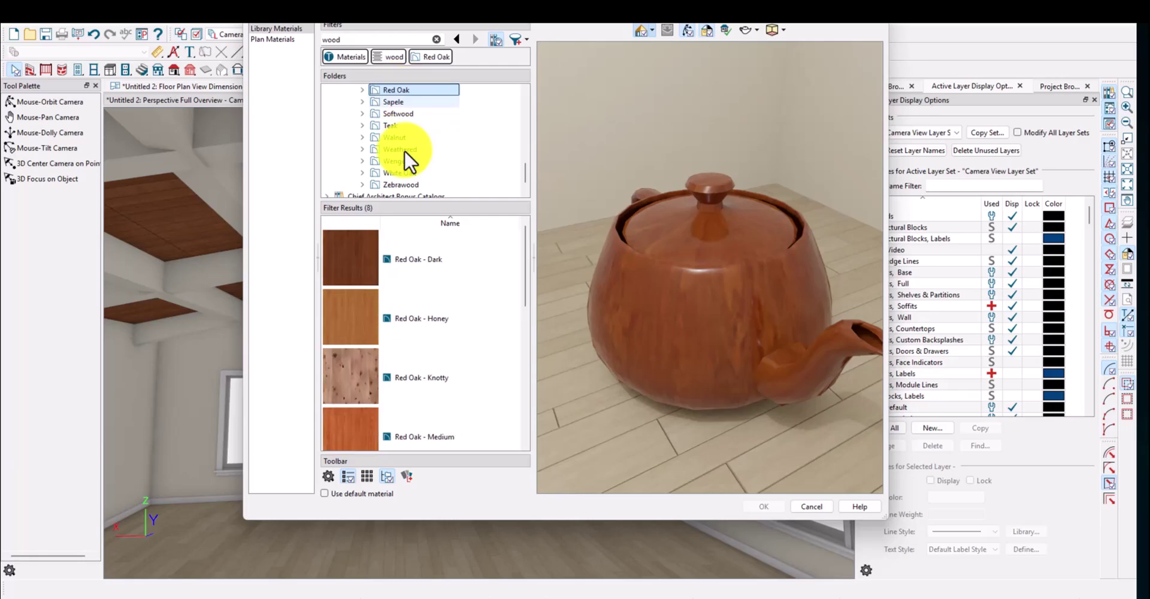
click(354, 251)
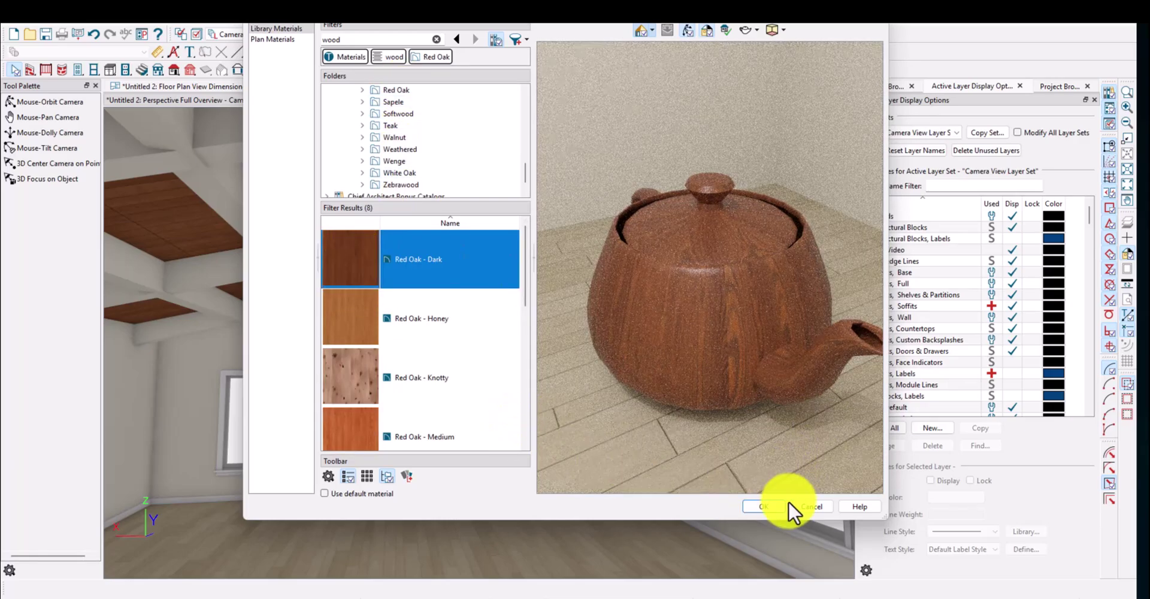
click(767, 504)
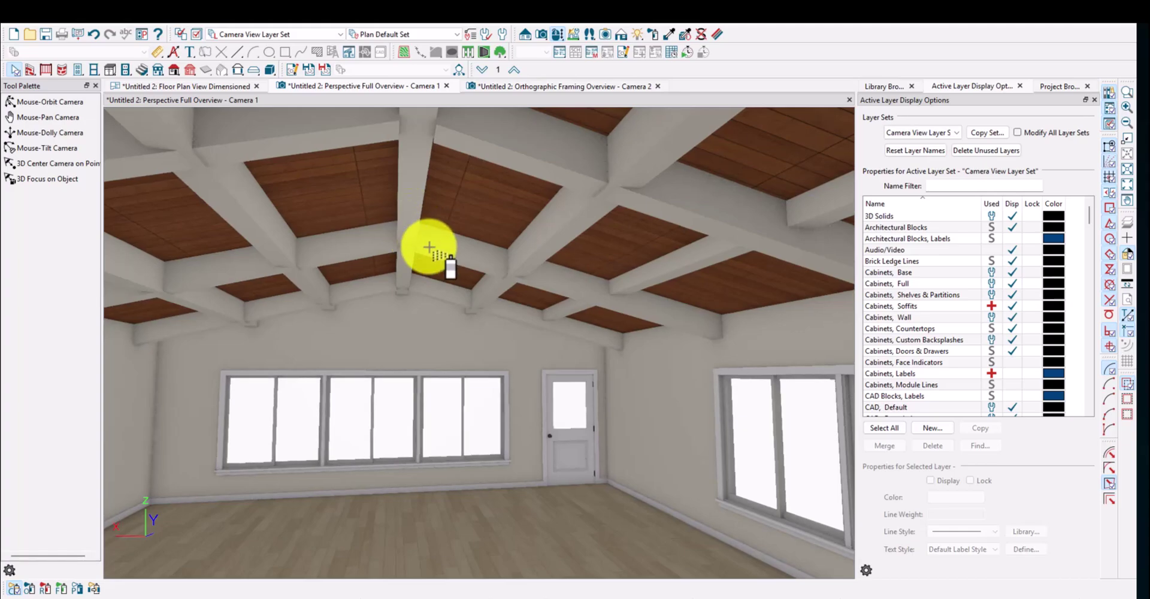
Paint the central lengthwise beam and the beams on the right slope with Red Oak - Dark
click(424, 242)
click(527, 246)
click(539, 171)
click(680, 231)
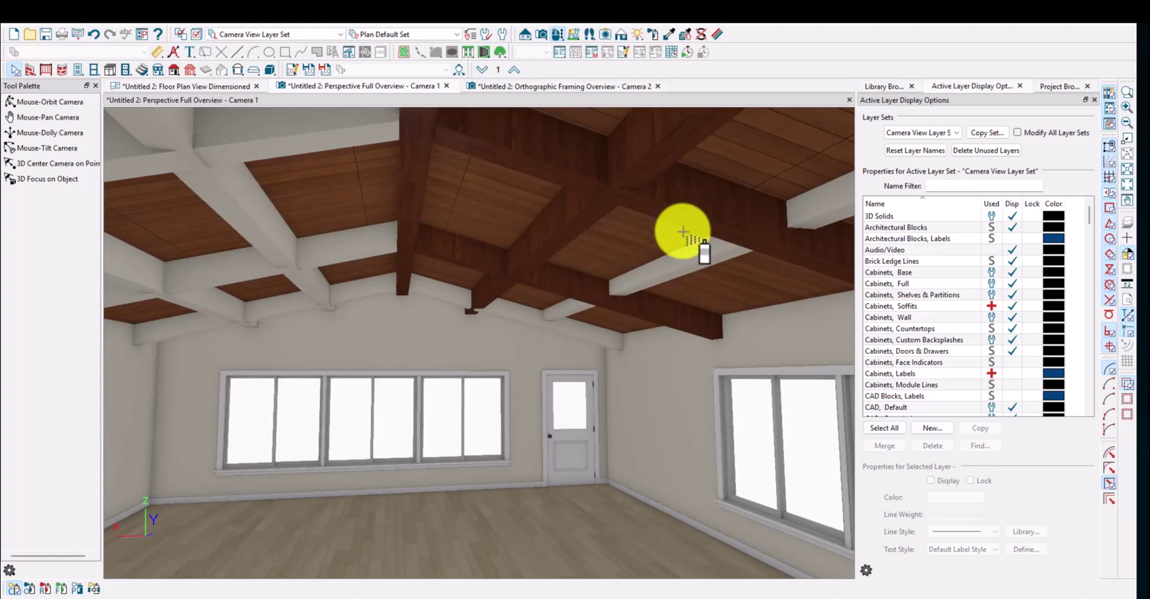
click(686, 254)
click(336, 244)
Paint the remaining white beams on the left slope and along the end walls with Red Oak - Dark
middle_drag(455, 259, 508, 290)
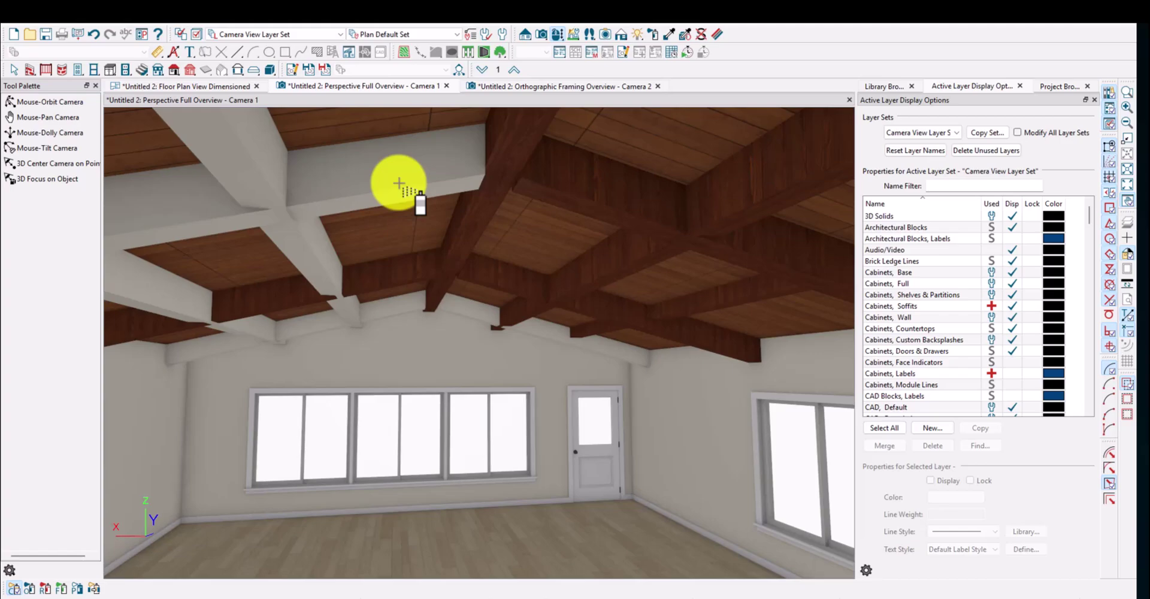
click(399, 183)
click(269, 252)
click(228, 317)
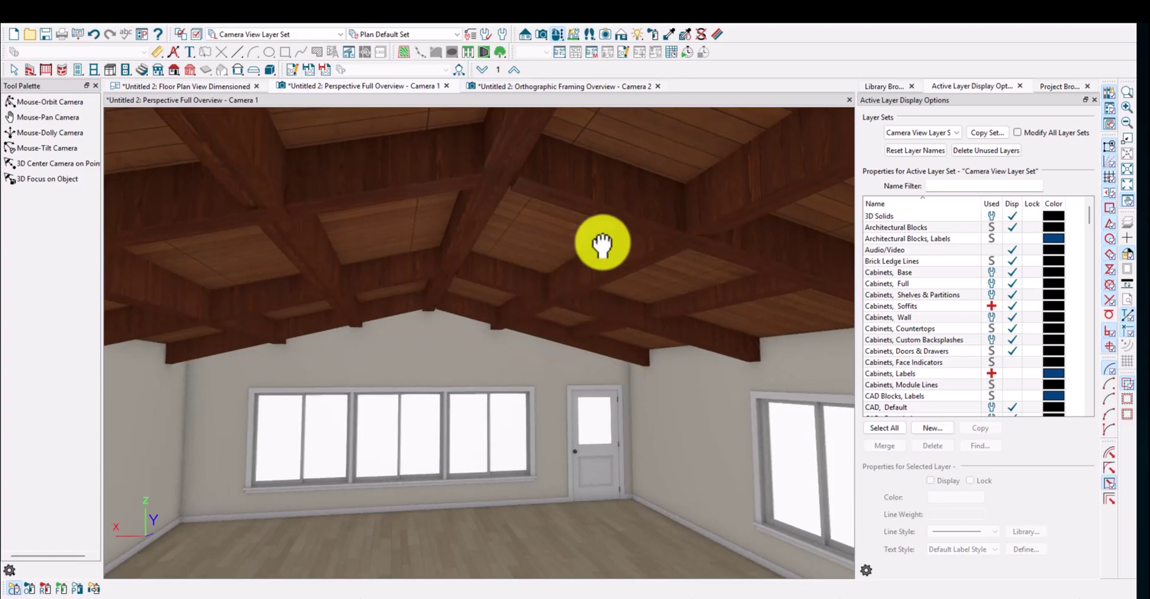
middle_drag(597, 244, 636, 169)
mouse_move(673, 283)
middle_down()
mouse_move(431, 219)
mouse_move(346, 287)
middle_up()
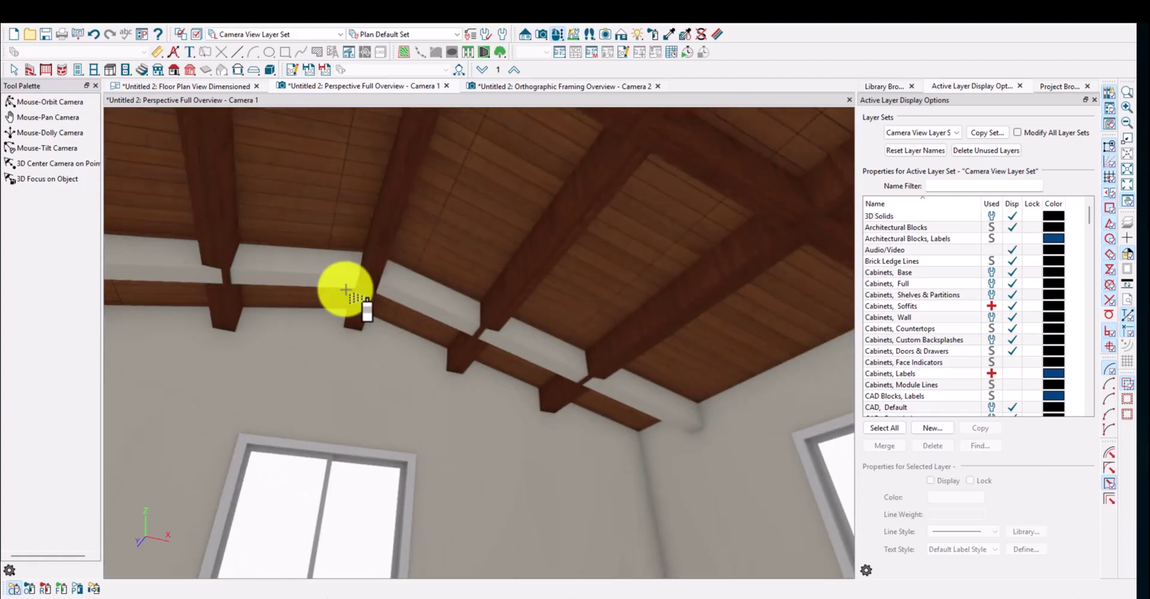
middle_drag(411, 352, 339, 365)
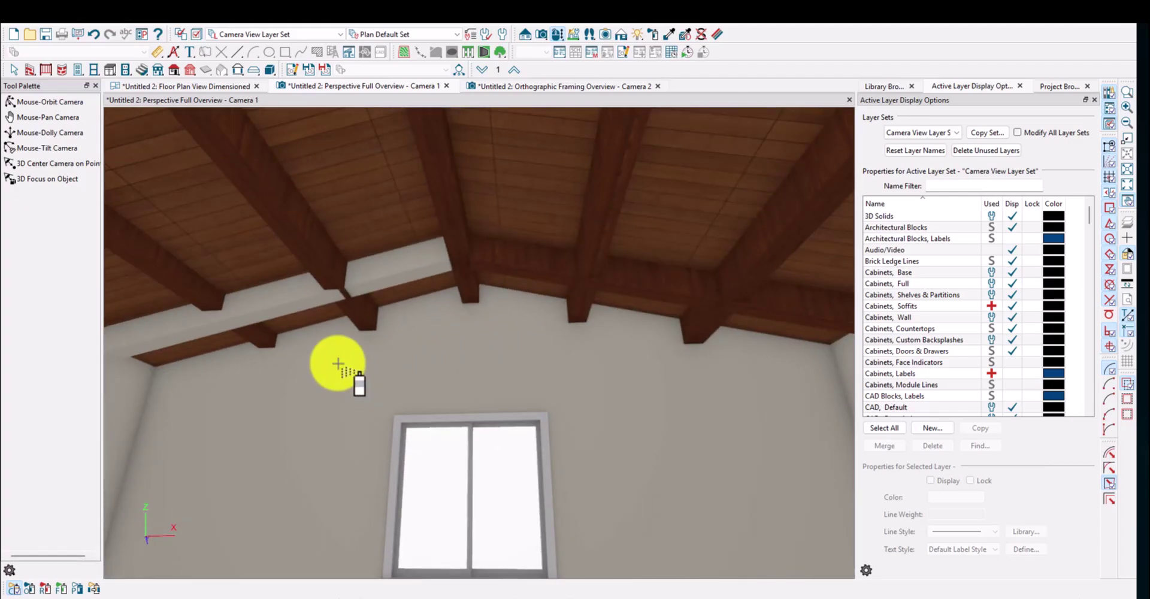
middle_drag(368, 276, 575, 379)
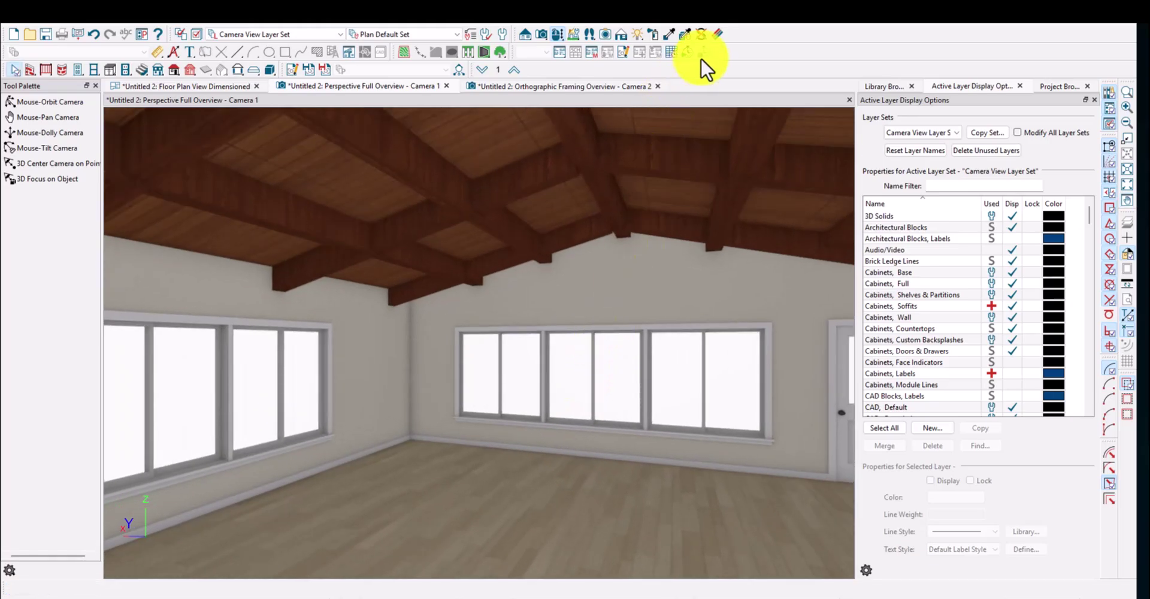
Change the material color of the walls' Drywall material to gray
click(652, 34)
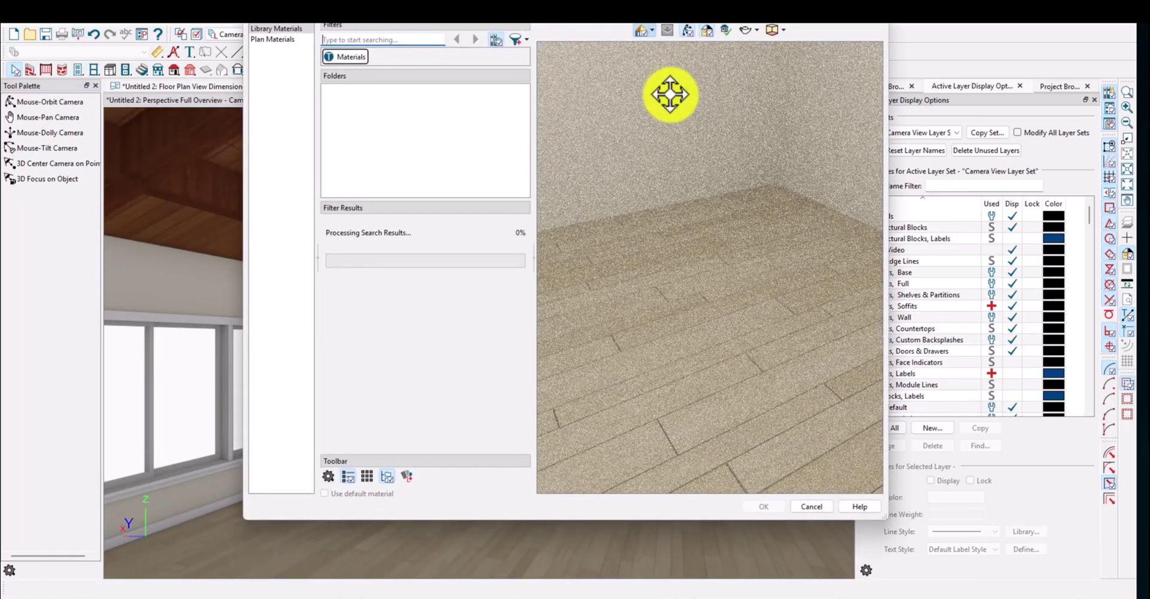
key(Escape)
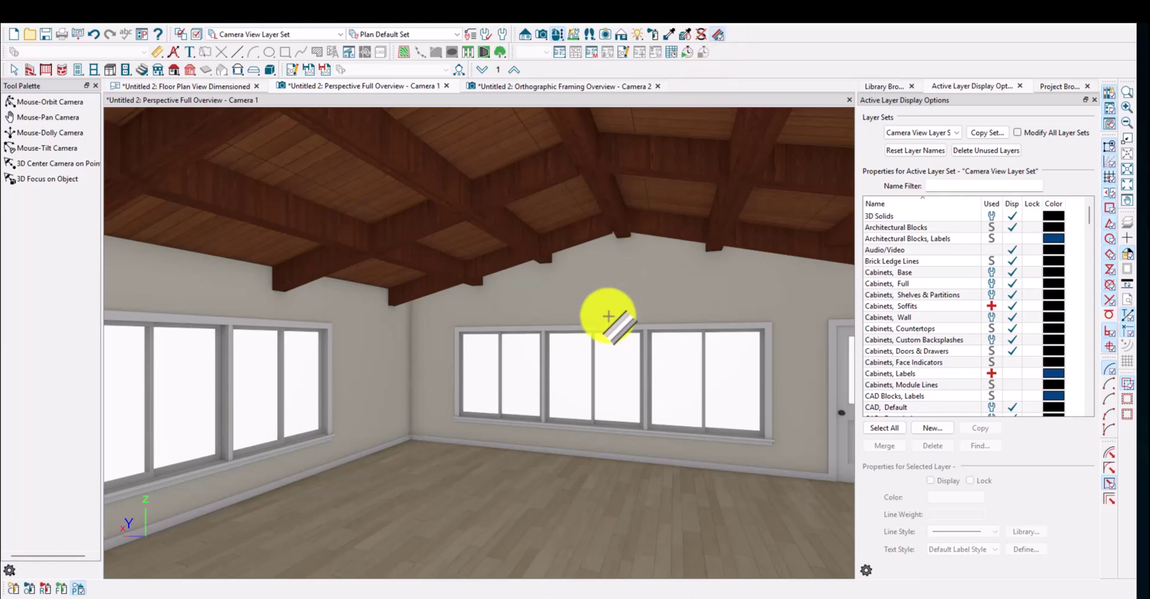
click(596, 303)
click(458, 80)
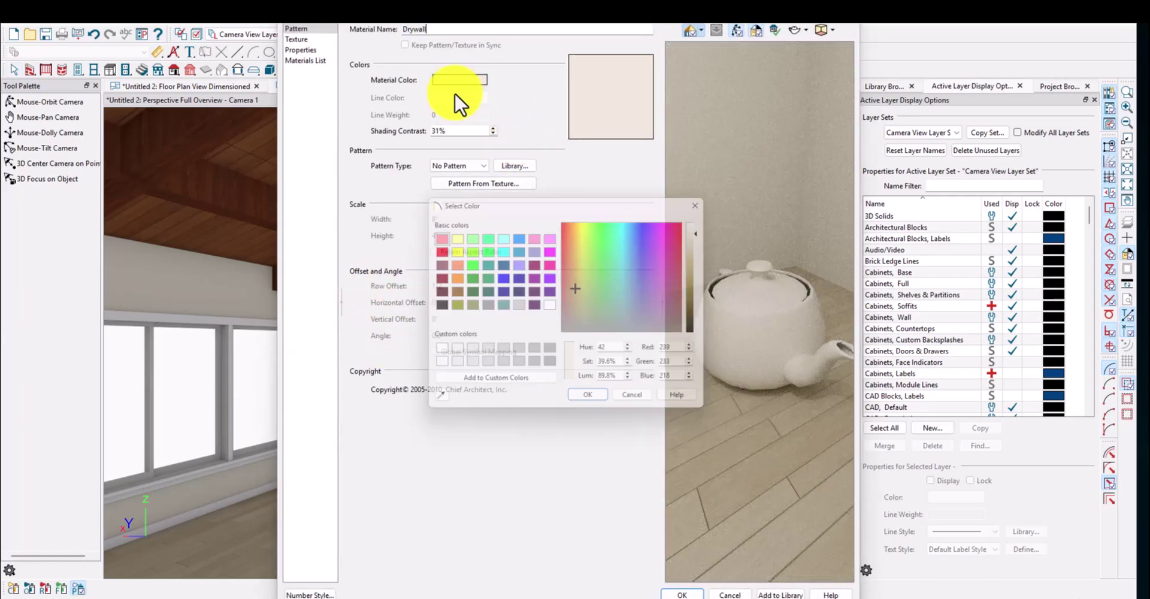
click(518, 306)
click(580, 402)
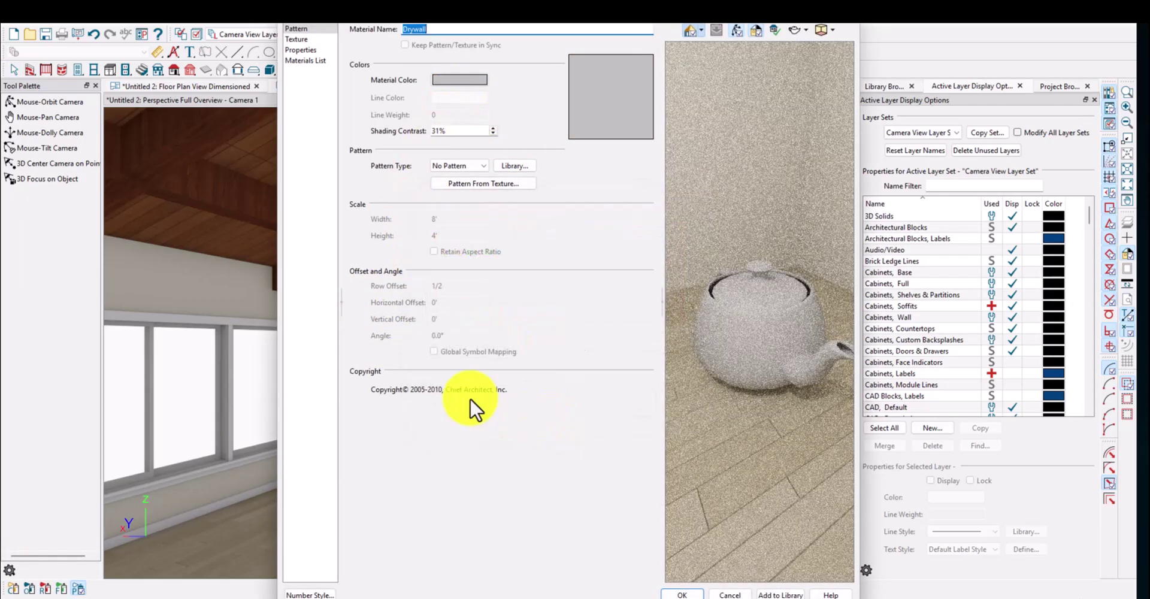
click(681, 594)
key(space)
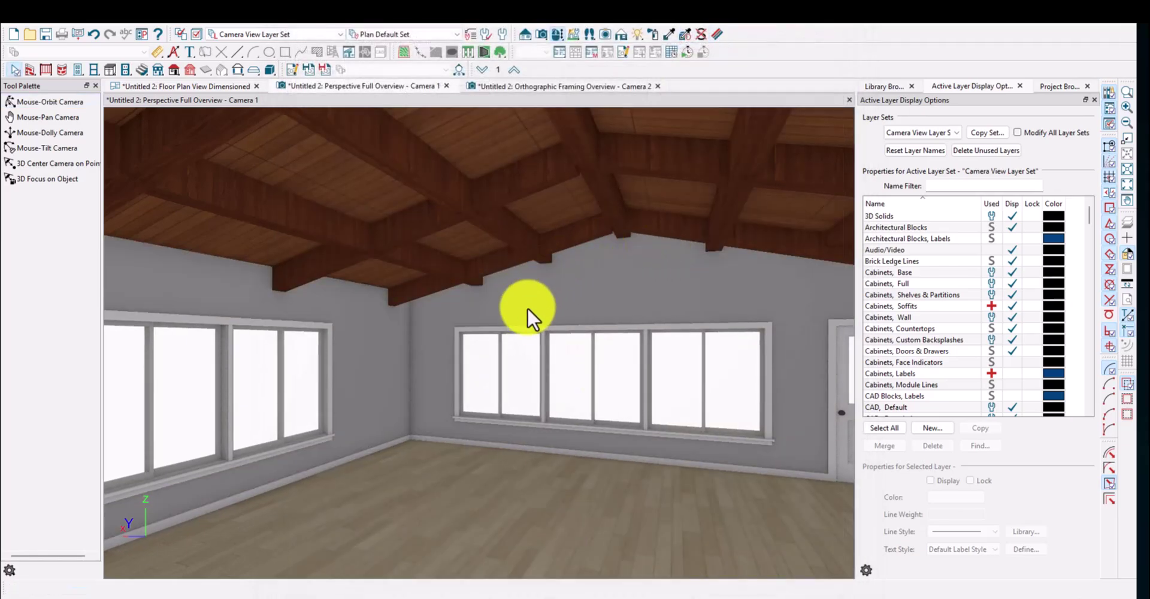
Examine the stained beam grid, wood ceiling and recolored walls from several angles inside the room
scroll(439, 245, down, 3)
middle_drag(501, 307, 608, 296)
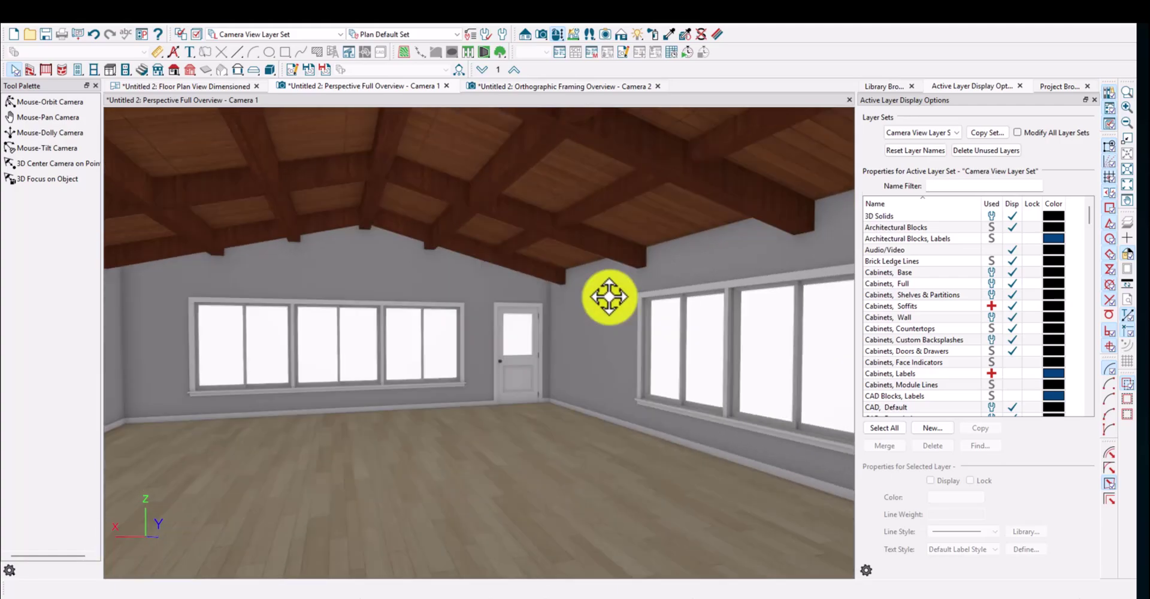
middle_drag(505, 282, 618, 394)
scroll(407, 210, down, 2)
scroll(406, 210, up, 2)
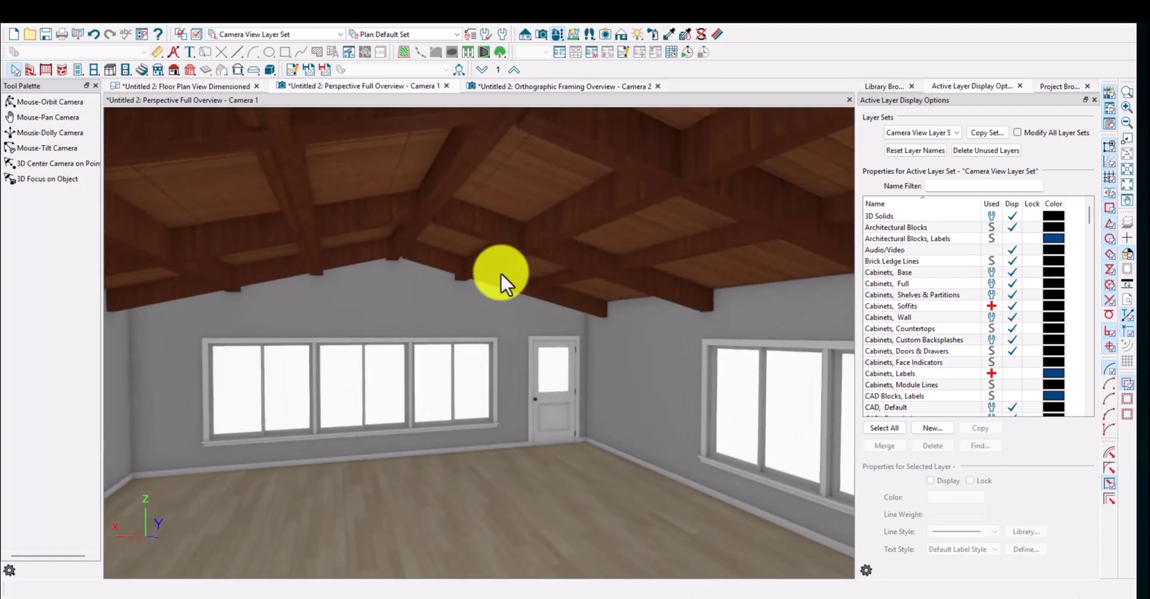
scroll(500, 272, down, 1)
middle_drag(477, 243, 413, 187)
Create a back-clipped cross section in the floor plan, looking from near the door wall toward the room's center
click(224, 87)
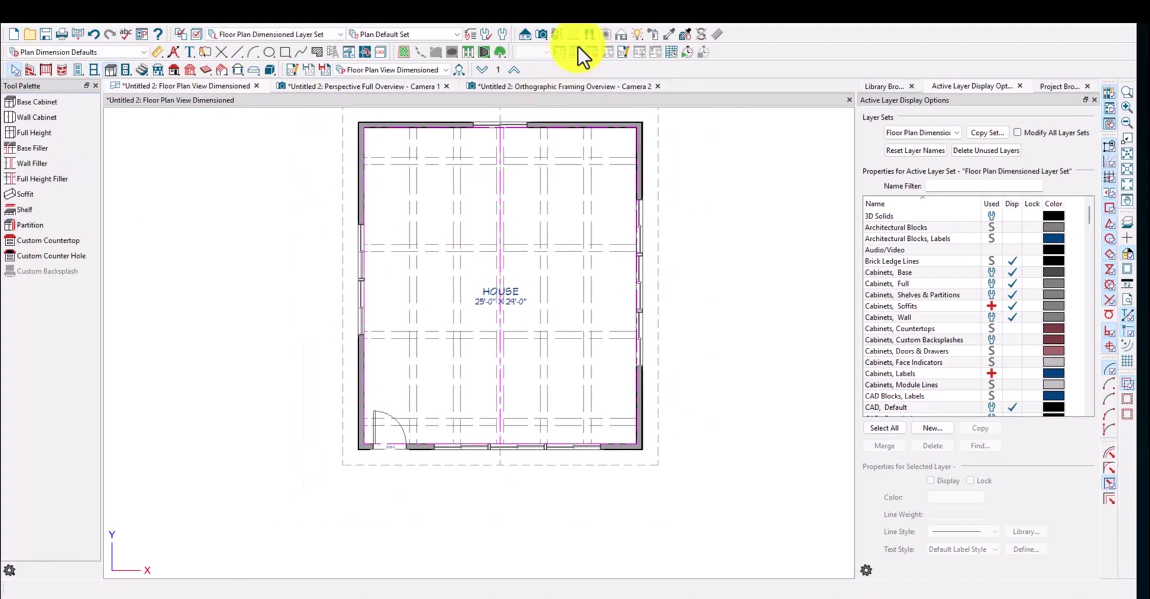
click(525, 33)
click(67, 117)
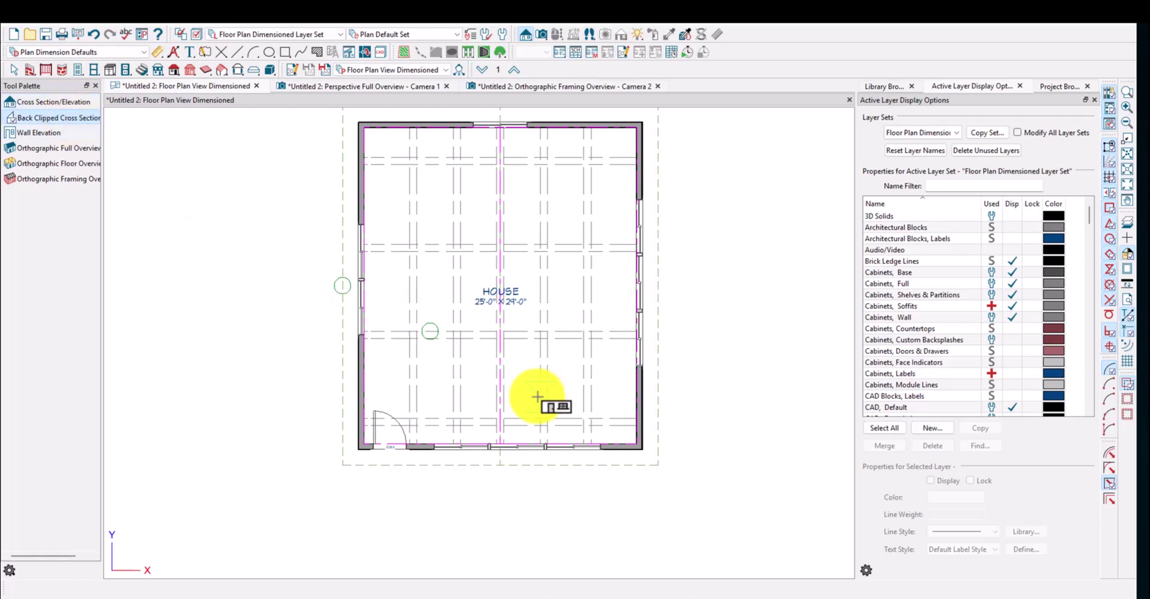
scroll(536, 395, up, 2)
drag(522, 388, 519, 272)
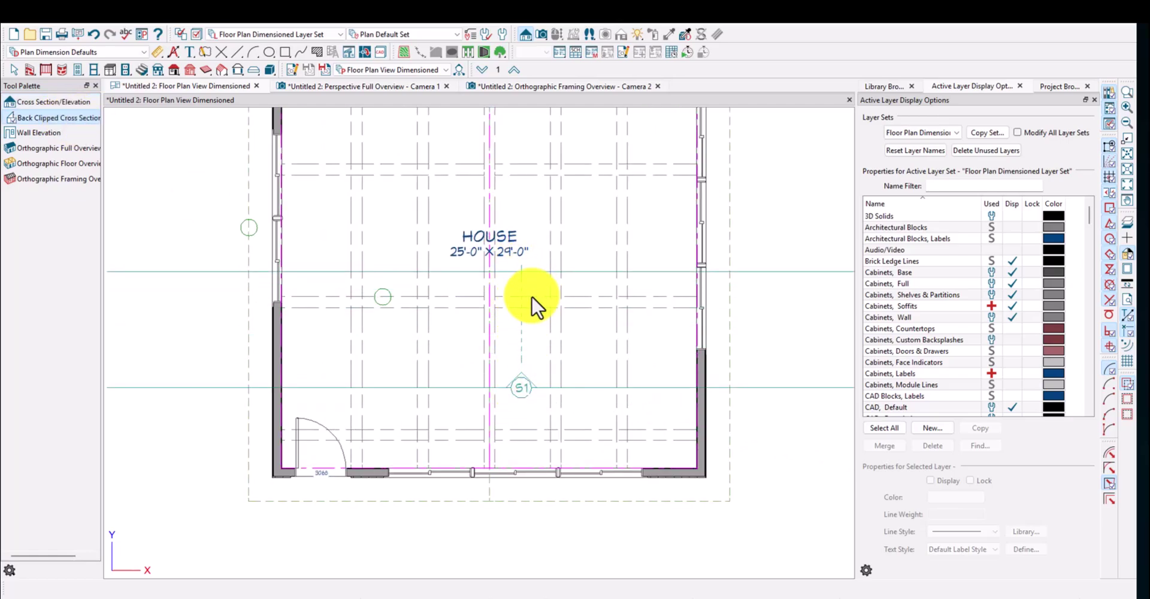
scroll(429, 202, up, 2)
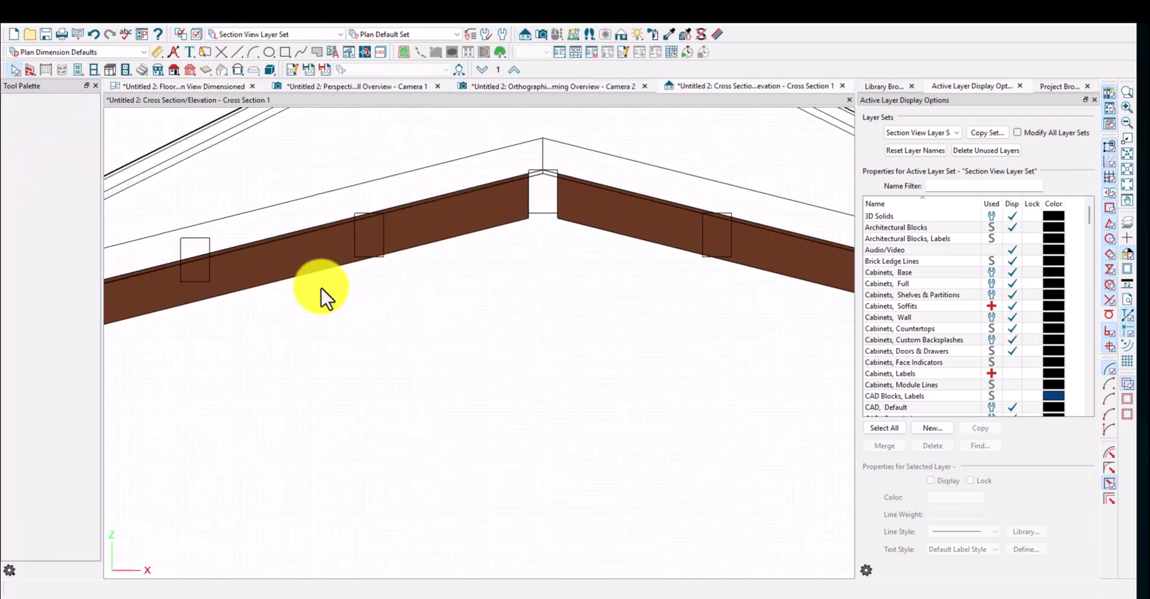
scroll(401, 241, down, 3)
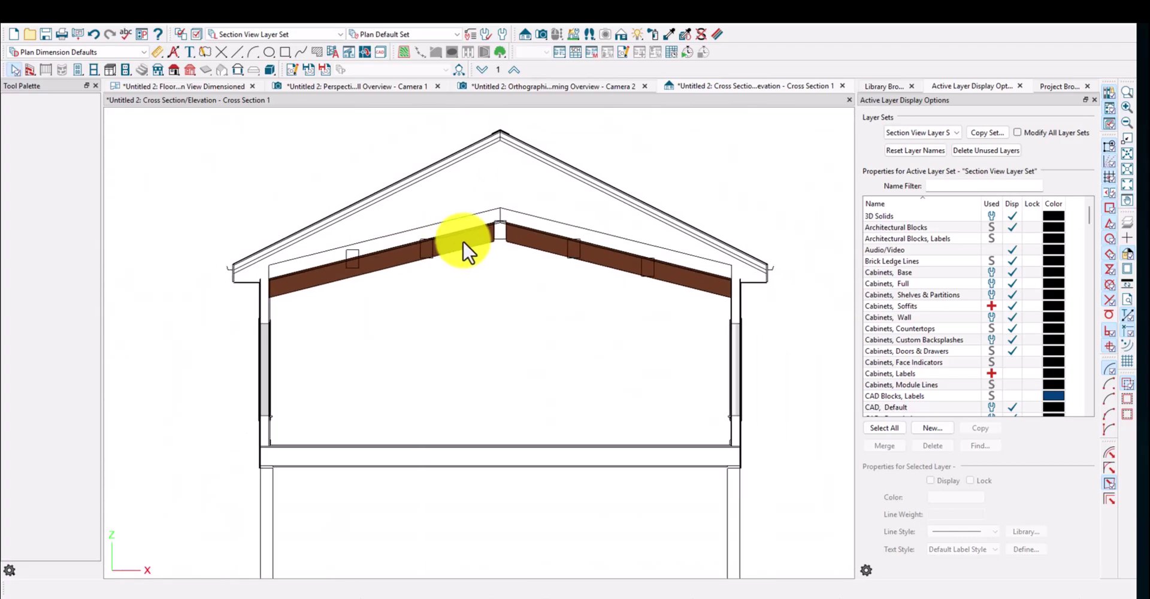
Copy the active section layer set as a new layer set named "Section View Layer Set - framing"
click(953, 132)
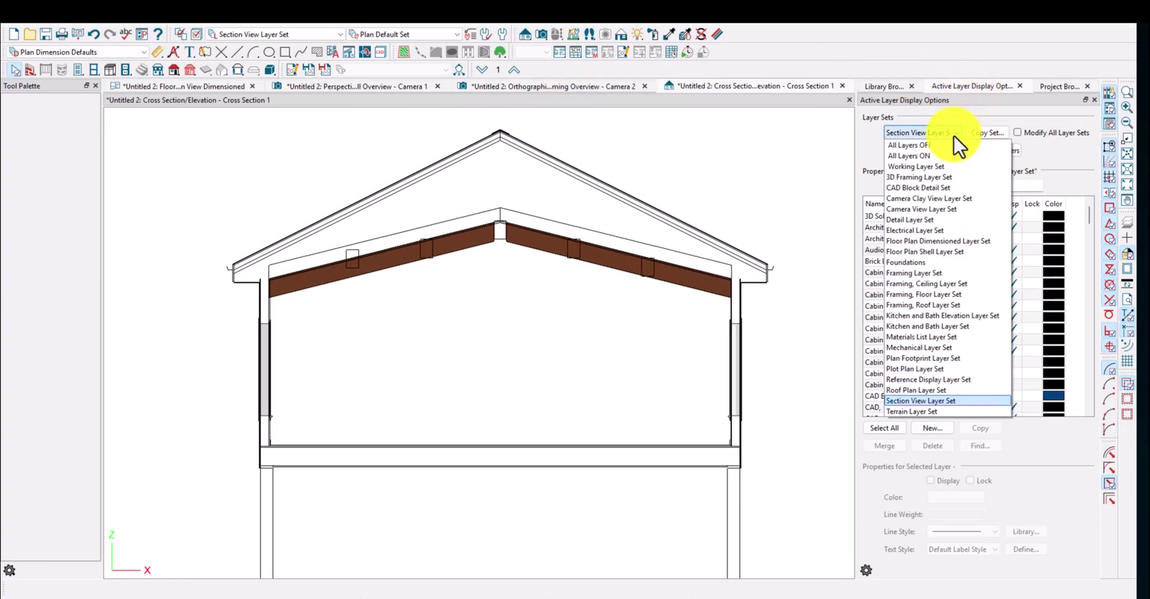
click(953, 136)
click(985, 133)
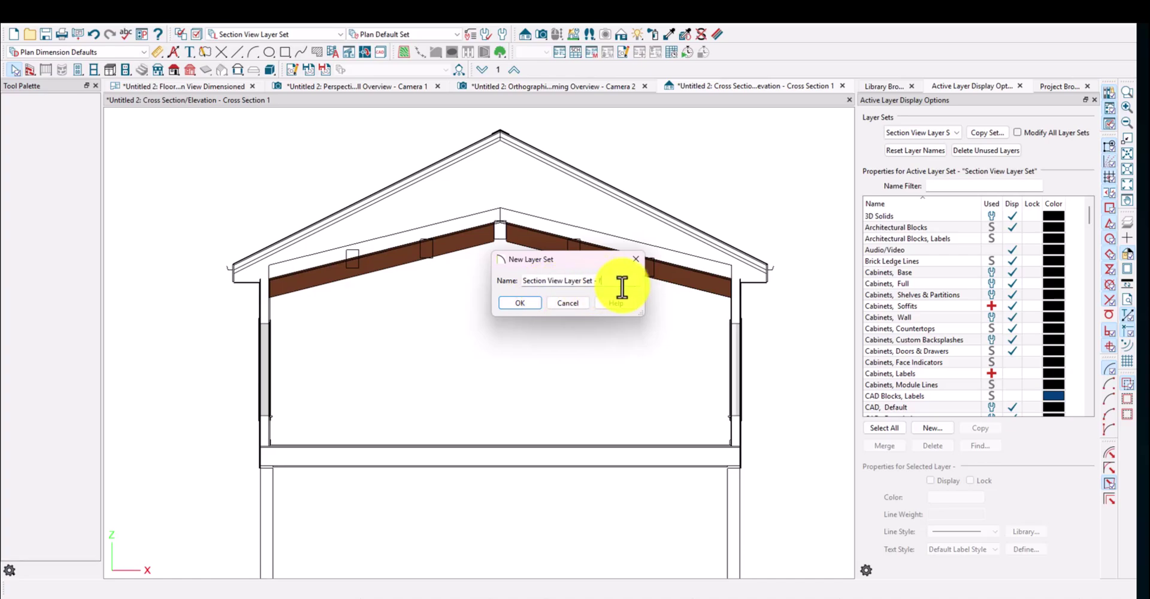
text(- framing)
key(Return)
Turn on display for all framing layers from "Framing, Bearing Lines" through "Framing, Wall Bridging"
click(950, 331)
key(f)
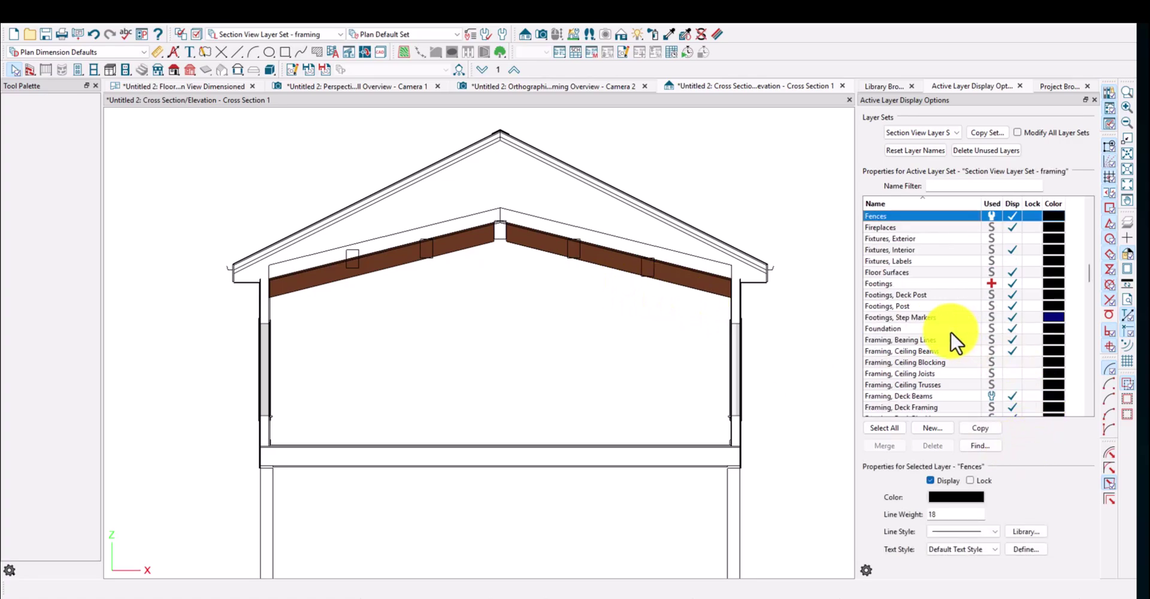
click(958, 339)
scroll(956, 366, down, 5)
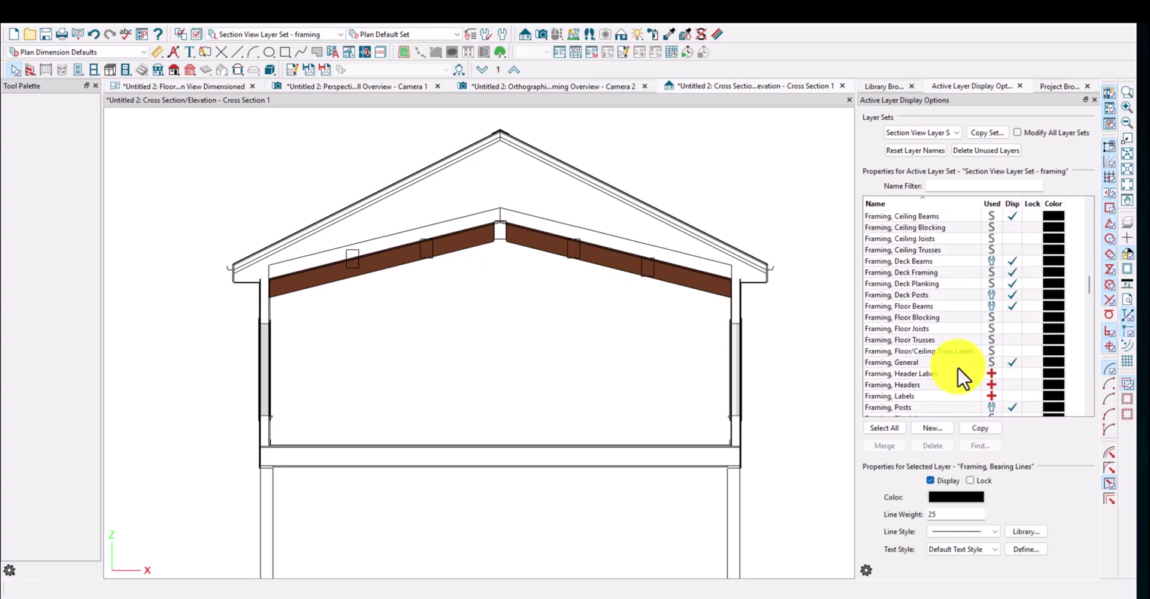
scroll(933, 400, down, 2)
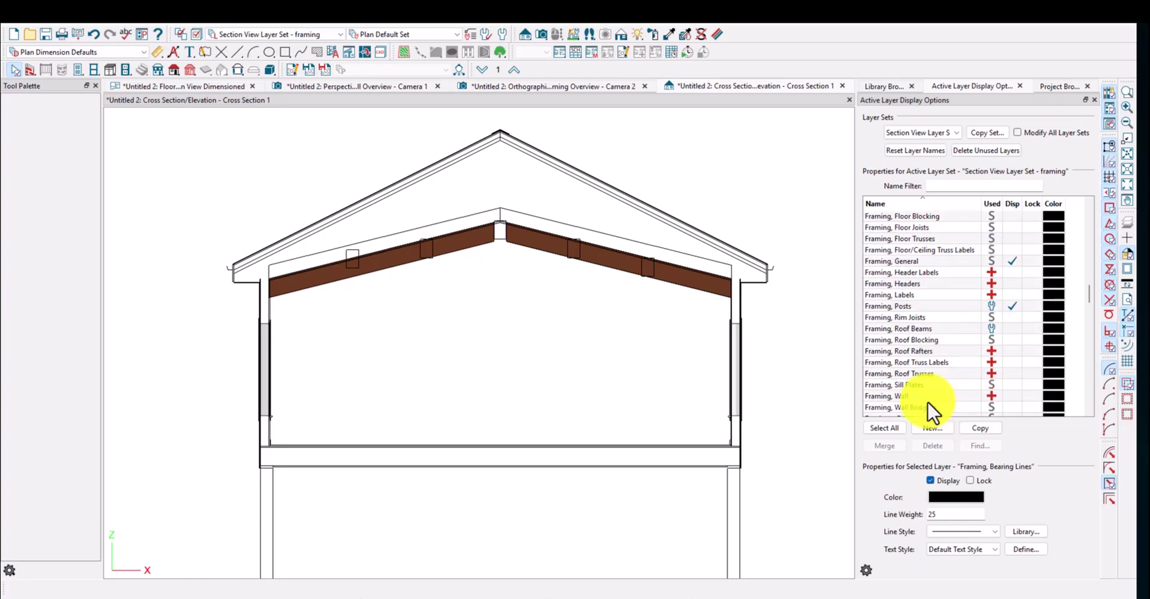
shift+click(925, 406)
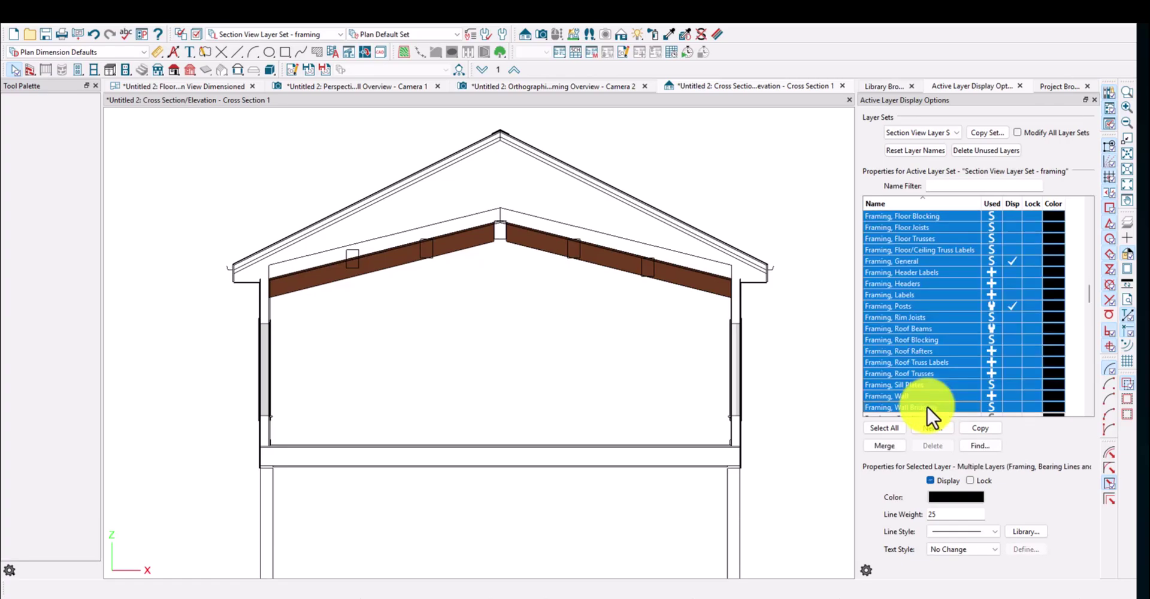
scroll(931, 383, down, 1)
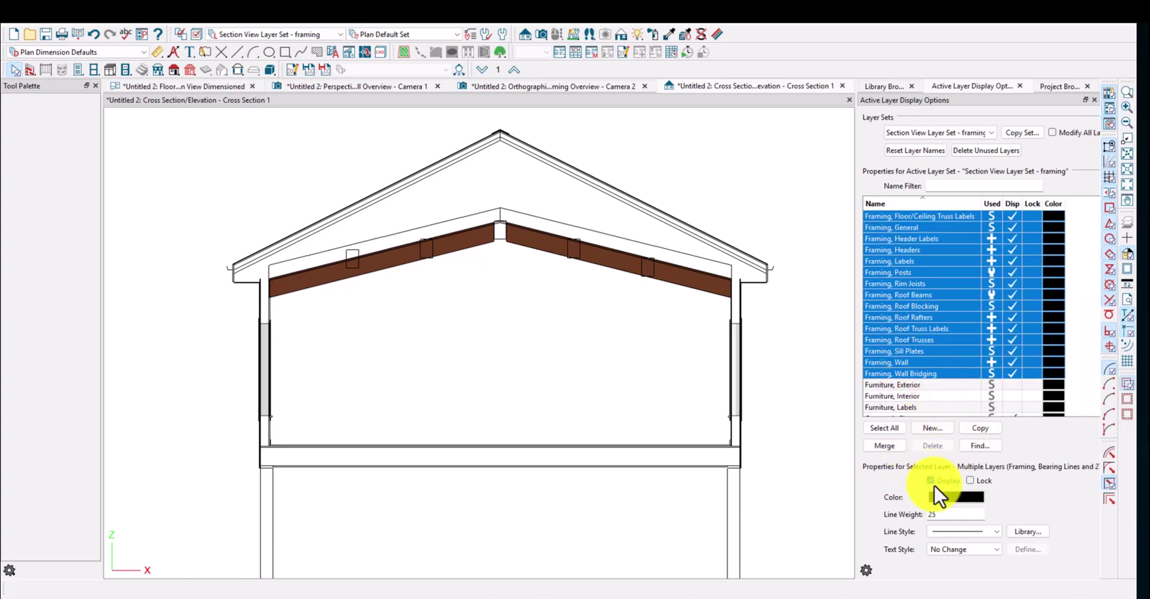
Examine the roof trusses, the eave framing and the beam's connection to the wall in the cross section
middle_drag(465, 316, 556, 296)
scroll(491, 280, down, 1)
scroll(710, 235, up, 6)
scroll(619, 256, down, 5)
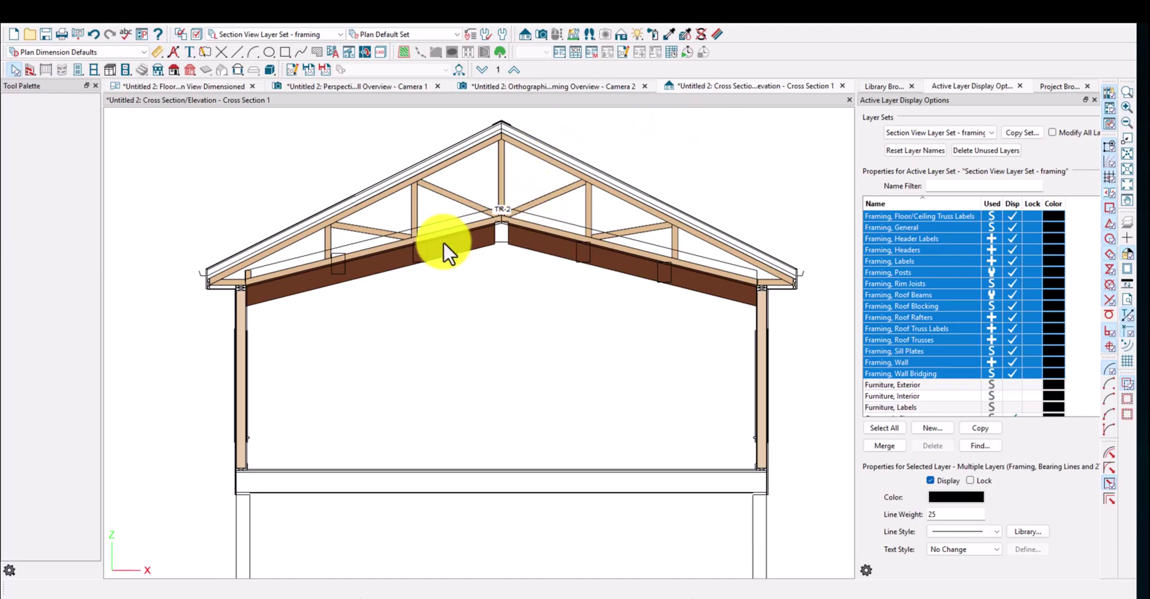
scroll(446, 246, down, 1)
scroll(318, 220, up, 2)
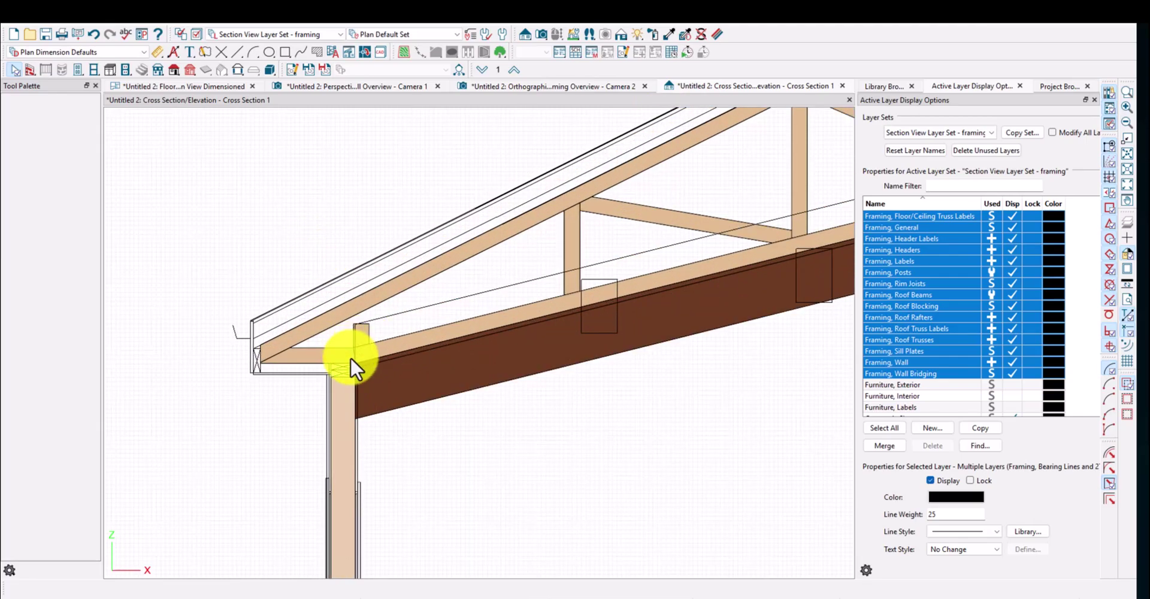
scroll(356, 342, down, 1)
scroll(323, 329, up, 3)
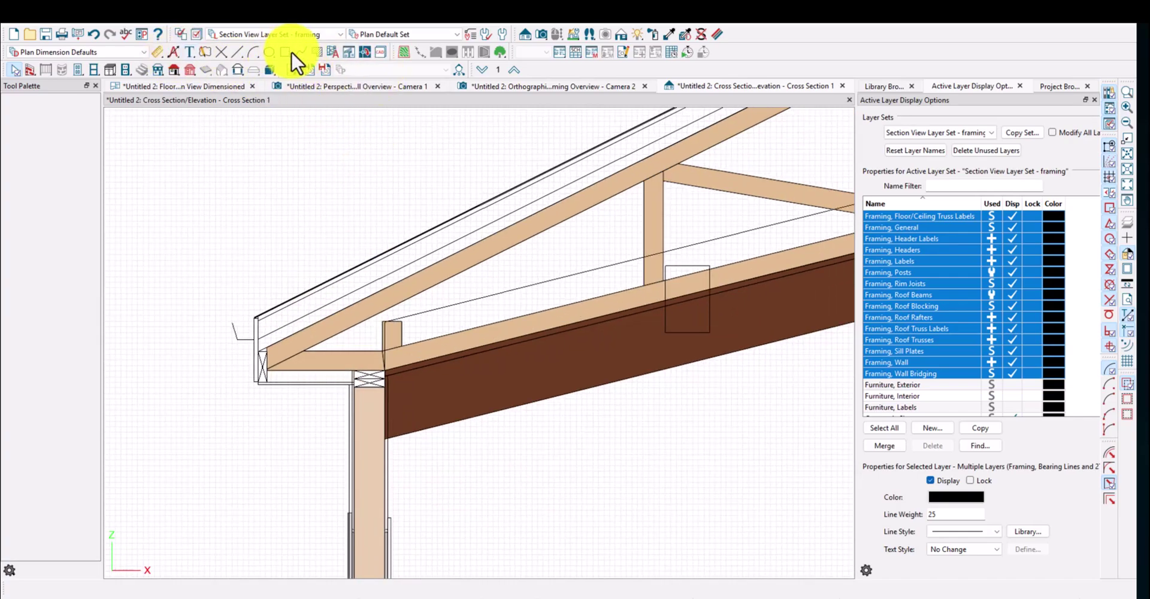
Fill the exterior wall cavities in the cross section with automatic batt insulation
click(333, 50)
click(641, 336)
scroll(531, 269, down, 5)
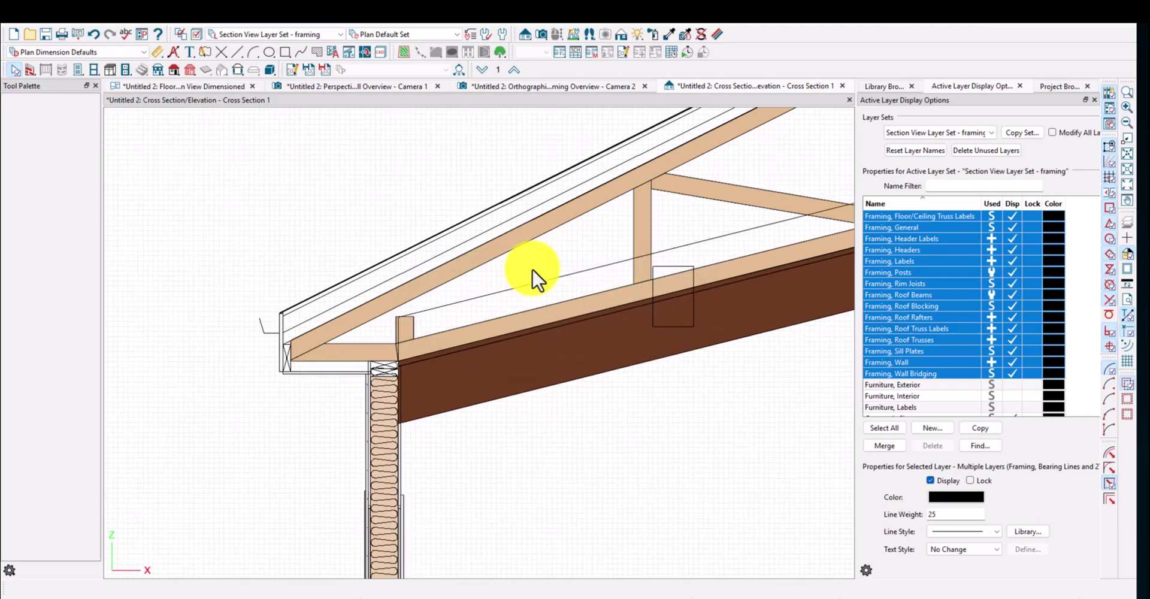
Examine how the sloped and ridge beams meet the truss bottom chords across the section
scroll(546, 268, down, 3)
scroll(752, 325, up, 4)
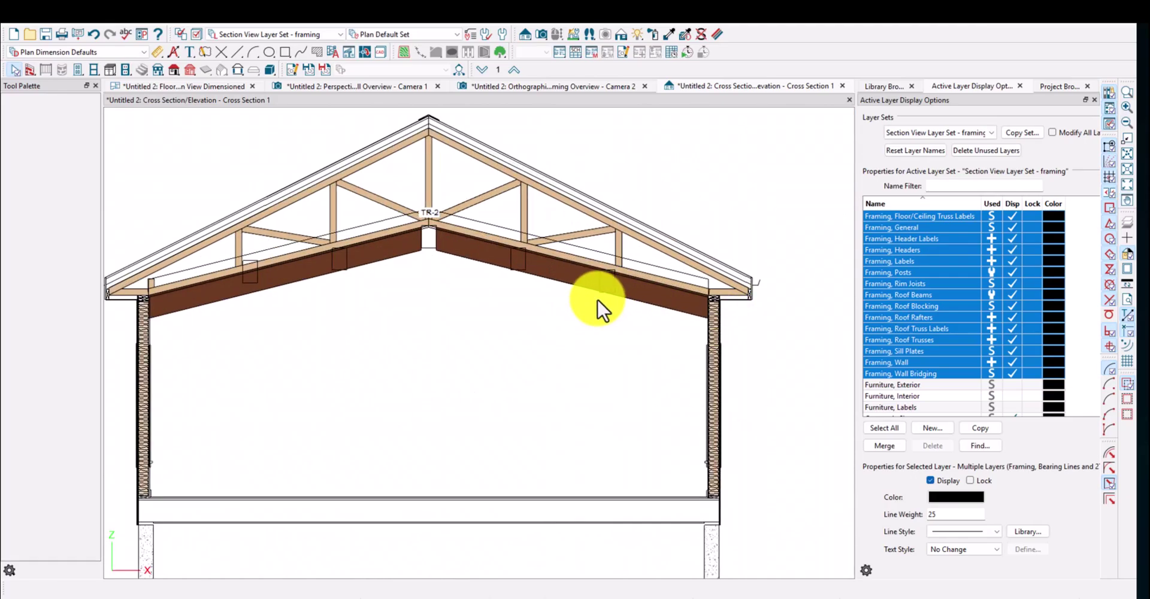
scroll(609, 279, up, 2)
scroll(608, 279, up, 2)
scroll(620, 248, up, 2)
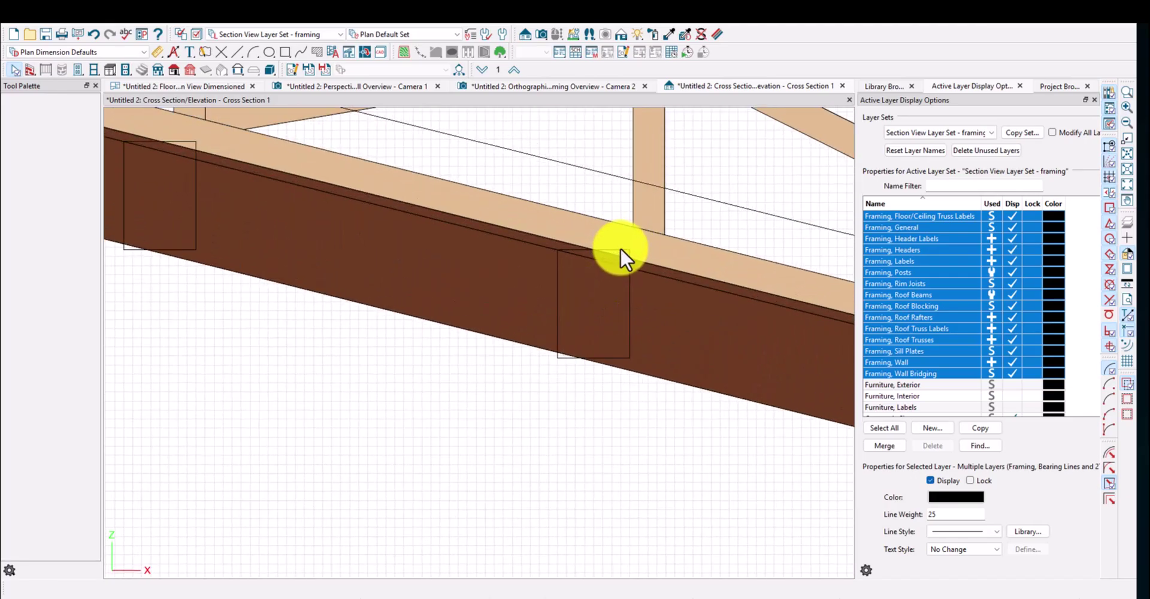
click(612, 271)
key(Escape)
click(625, 252)
scroll(625, 253, down, 5)
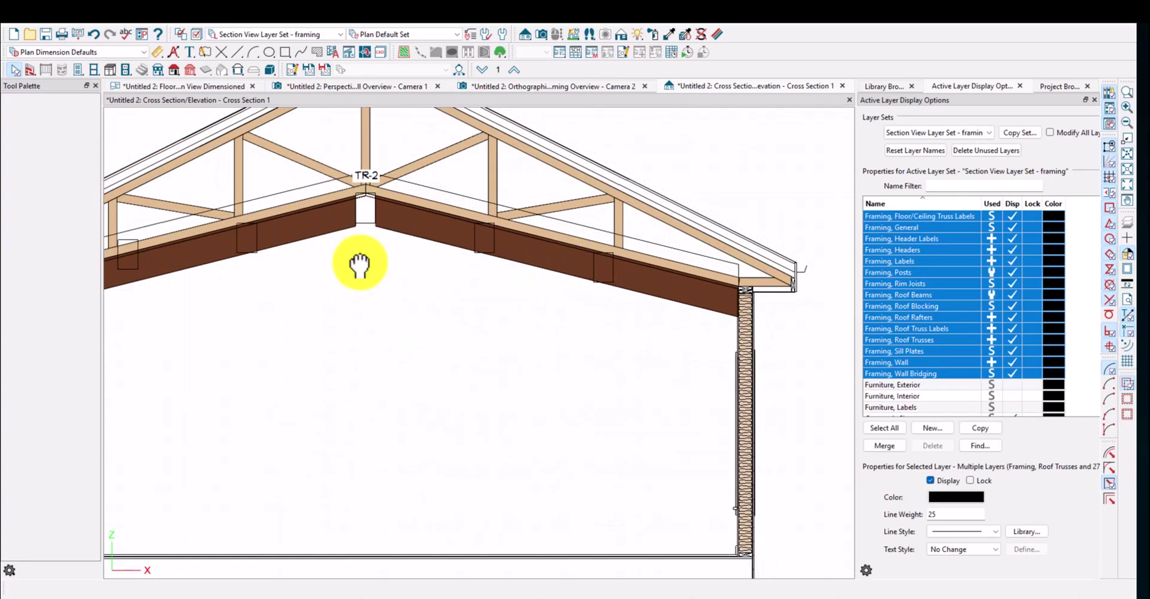
scroll(457, 214, up, 2)
scroll(462, 205, down, 3)
scroll(465, 206, up, 3)
scroll(465, 206, up, 1)
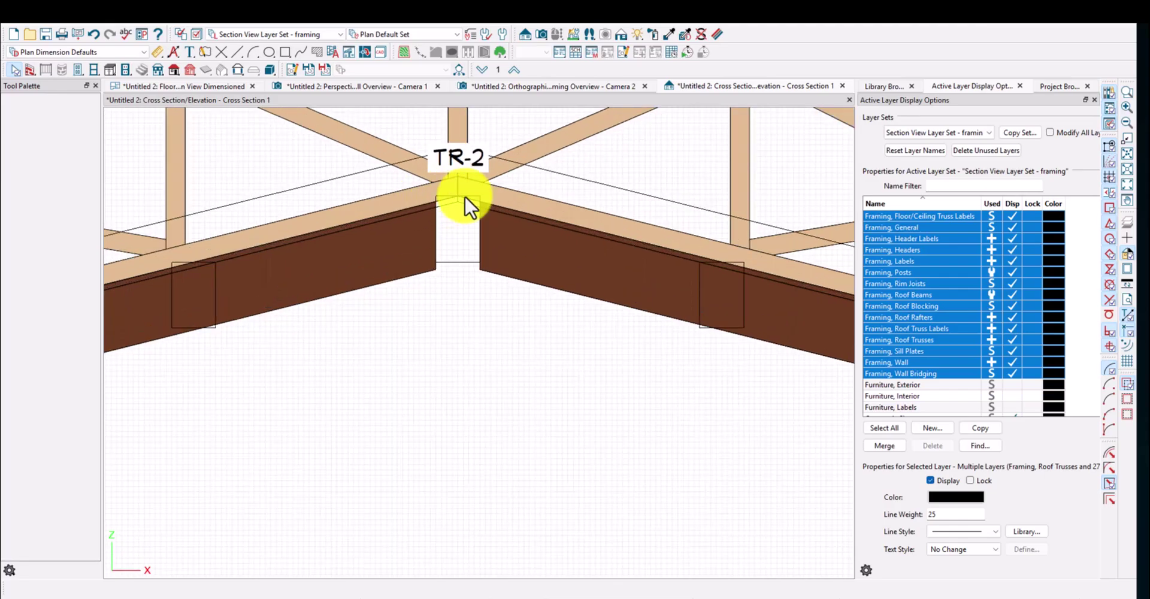
scroll(444, 233, down, 4)
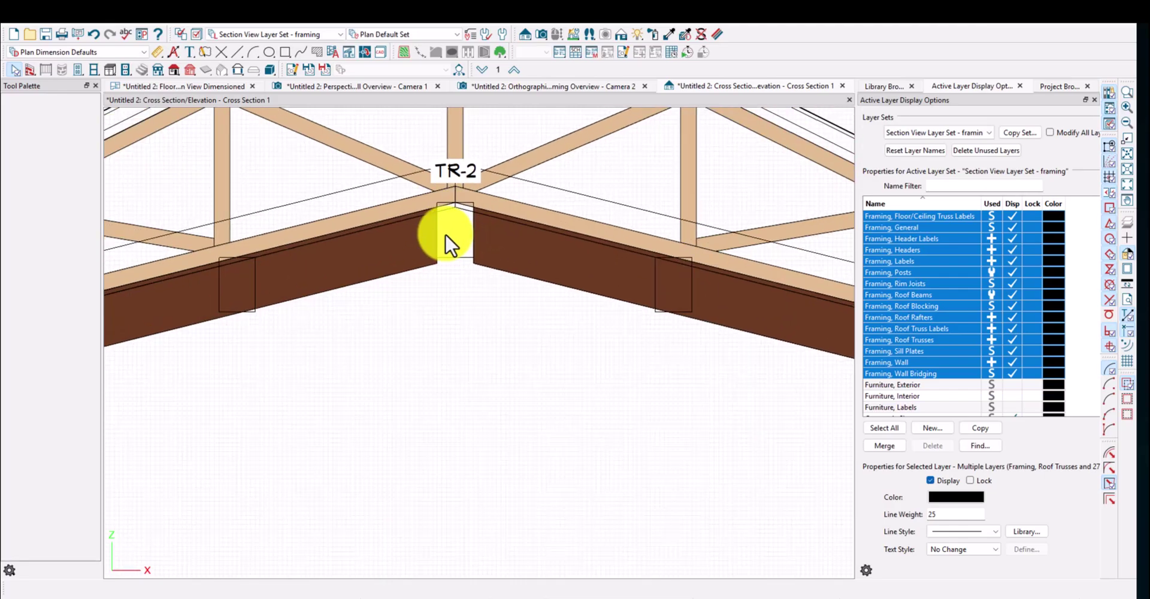
scroll(465, 240, up, 3)
scroll(460, 230, down, 4)
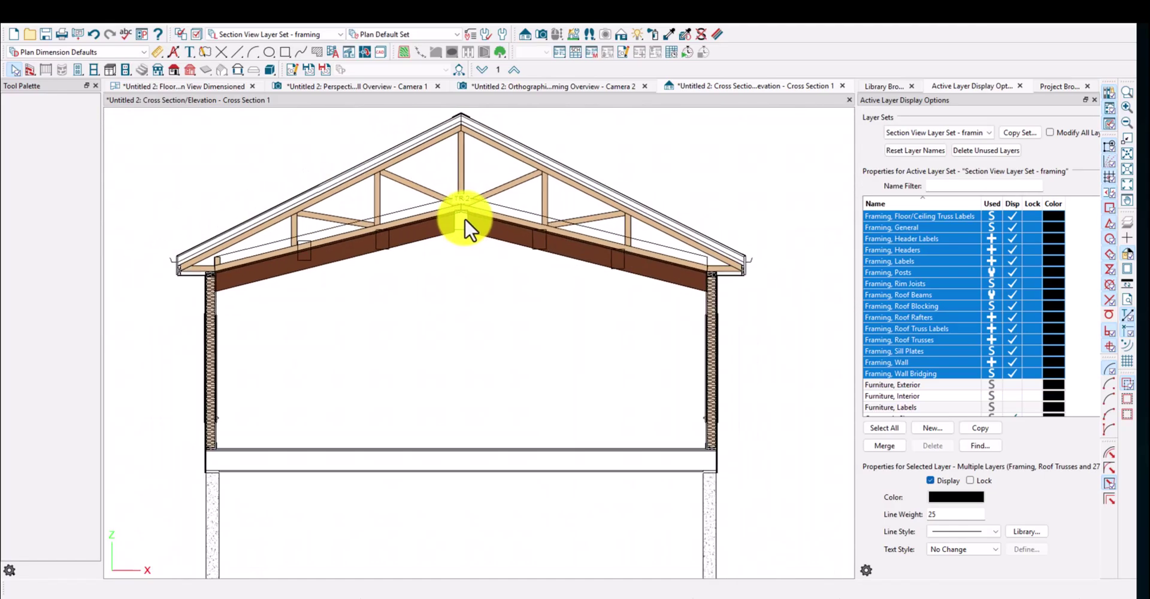
scroll(472, 231, up, 3)
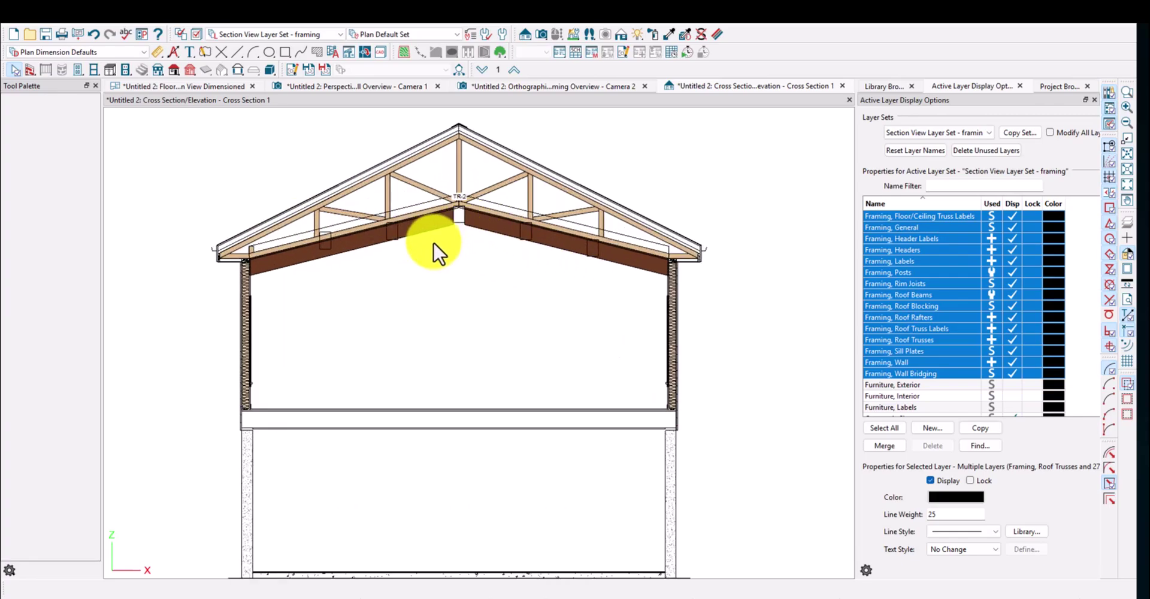
Hide the "Cabinets, Soffits" layer of the selected beam in the cross section
click(325, 240)
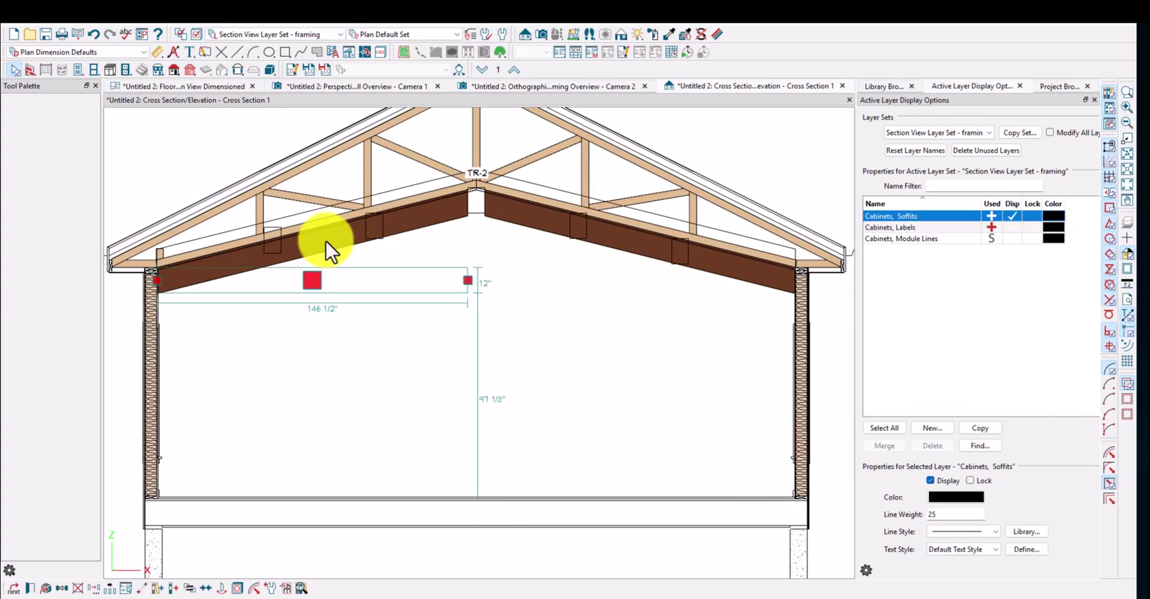
click(1007, 216)
click(535, 336)
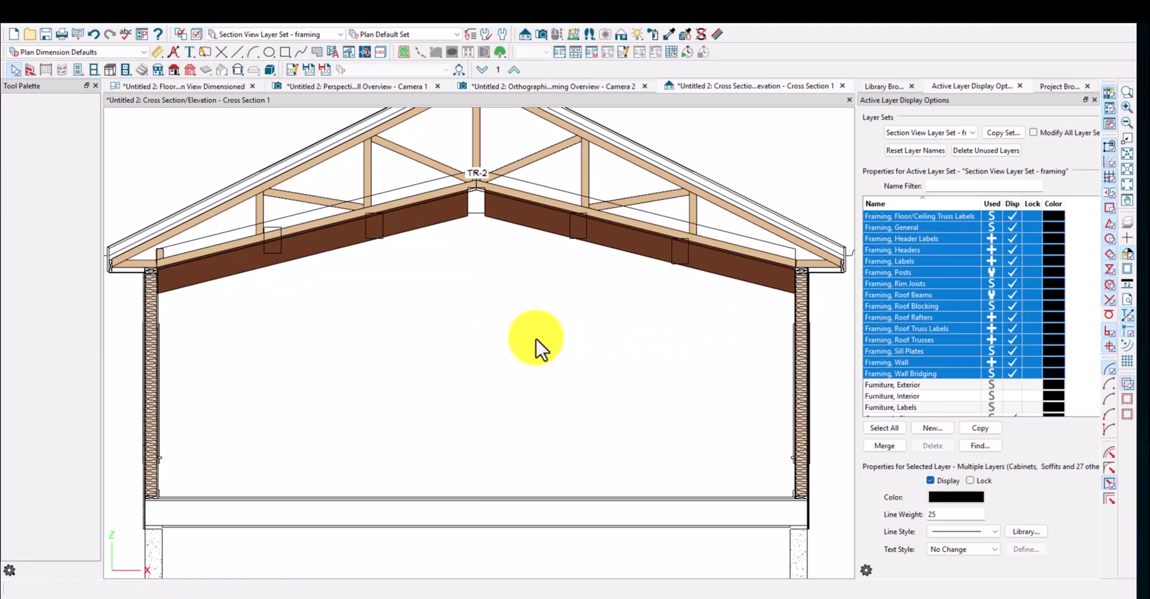
Examine the trusses, ceiling finish lines and eaves in the section without the soffit beams
scroll(469, 198, up, 2)
scroll(264, 246, down, 2)
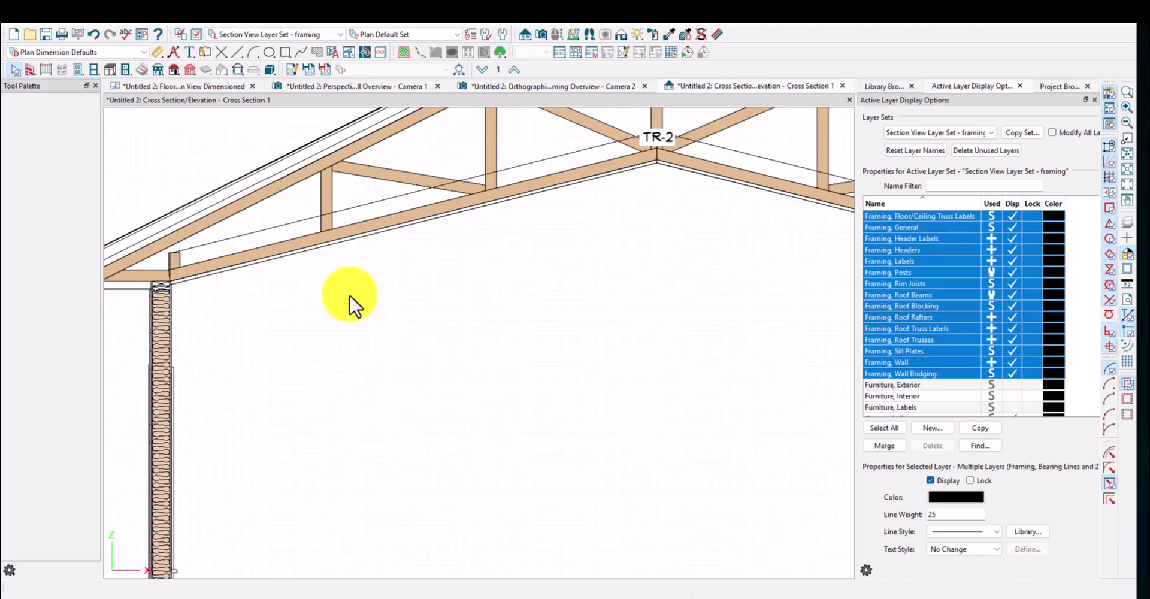
scroll(692, 196, down, 3)
middle_drag(715, 279, 459, 285)
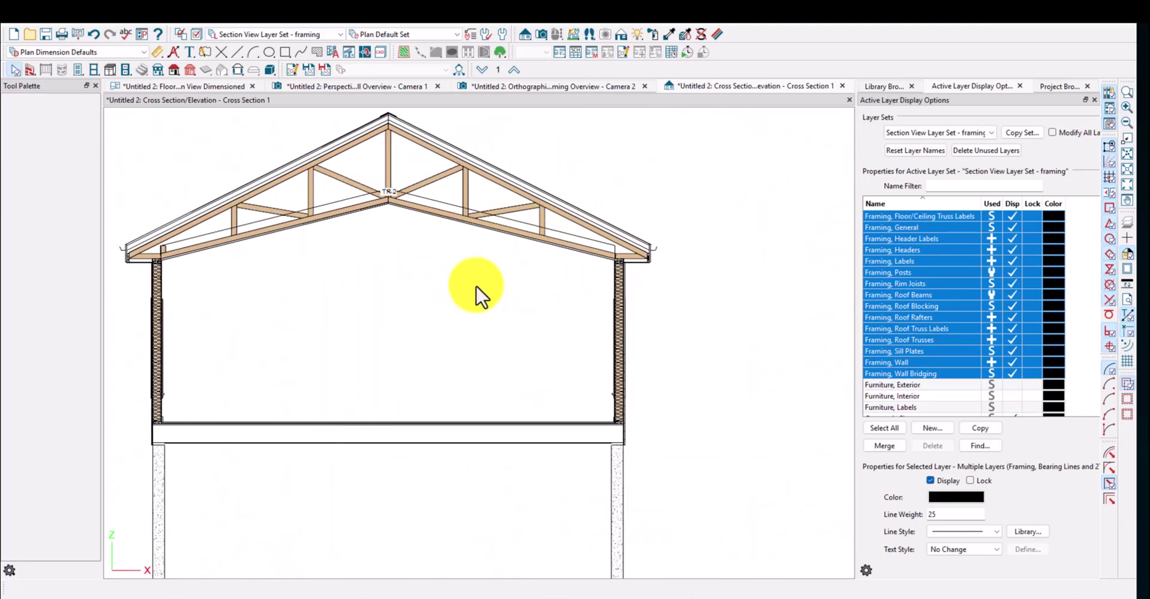
scroll(488, 278, up, 3)
middle_drag(386, 225, 591, 307)
scroll(279, 173, down, 3)
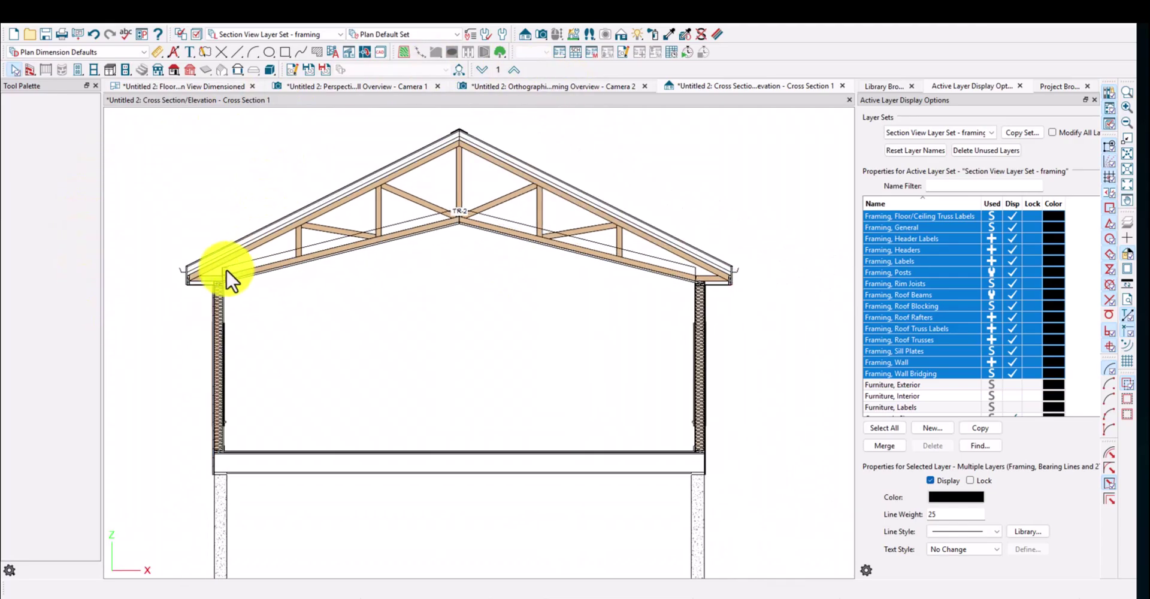
scroll(225, 269, up, 4)
scroll(417, 201, down, 3)
middle_drag(416, 201, 383, 259)
scroll(383, 259, up, 1)
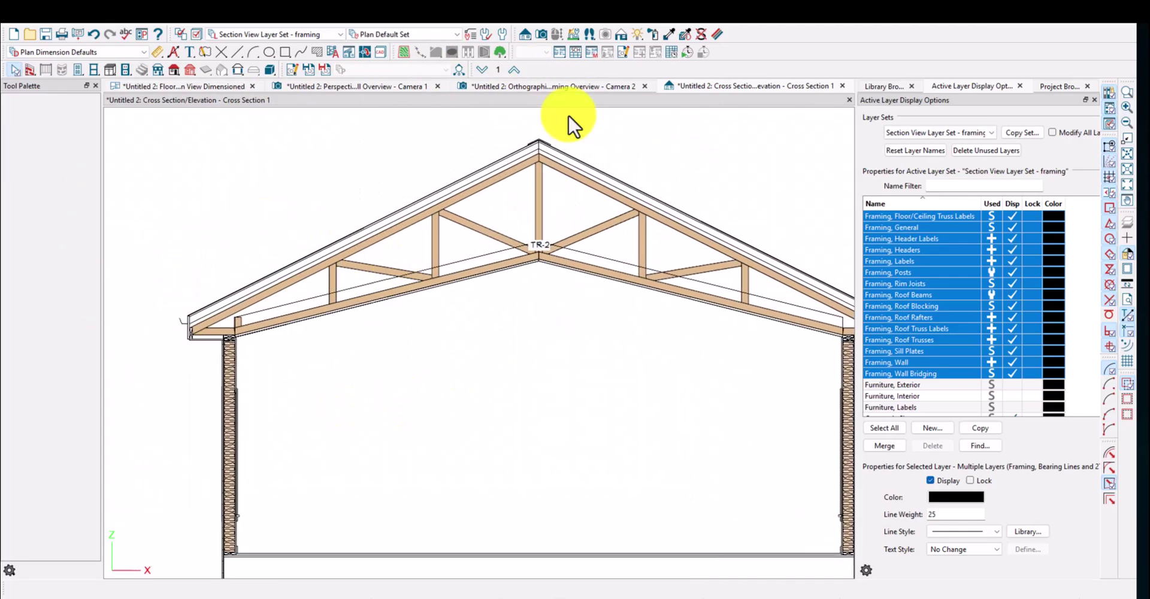
scroll(340, 218, down, 1)
scroll(527, 165, up, 2)
scroll(482, 151, down, 3)
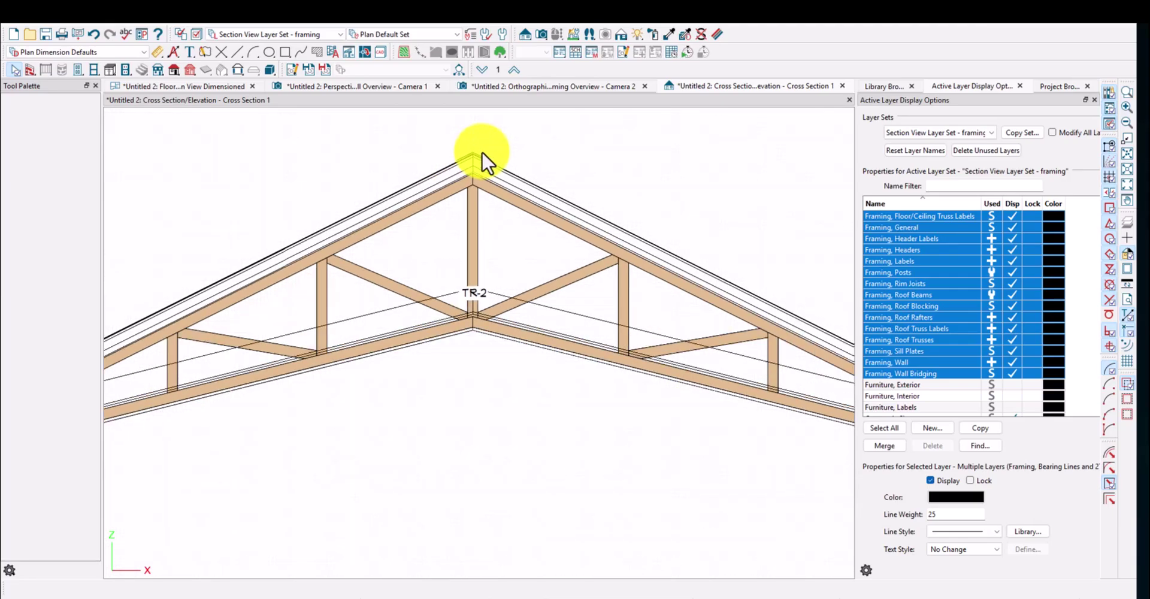
Create a Perspective Full Overview camera from the floor plan, looking from the door wall toward the room's opposite end wall
click(562, 83)
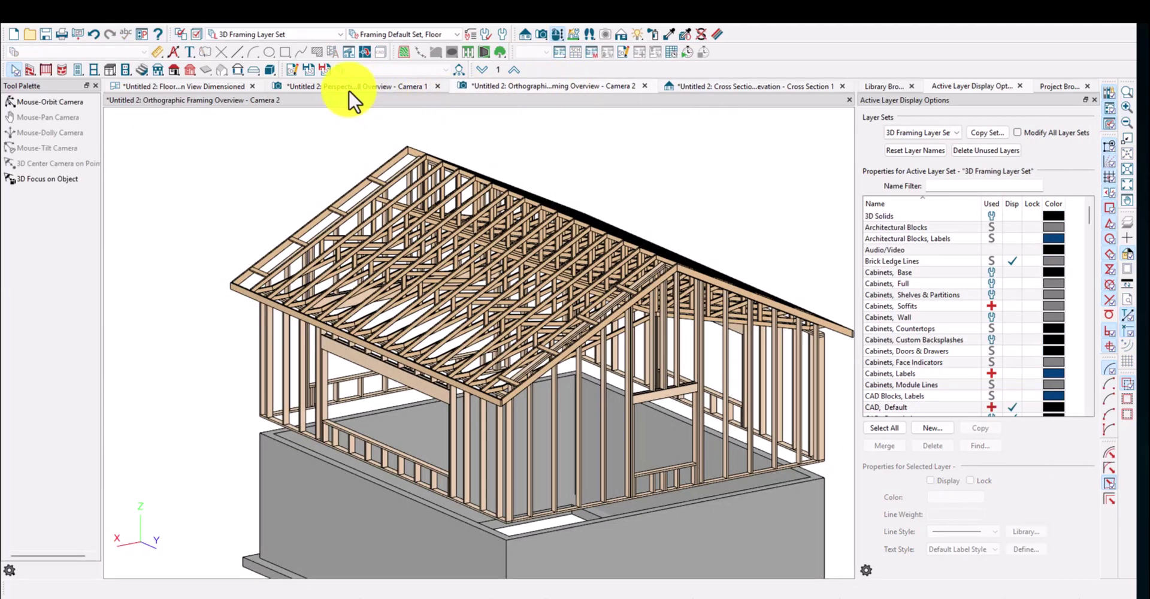
click(239, 87)
scroll(461, 188, down, 2)
key(space)
middle_drag(548, 204, 484, 265)
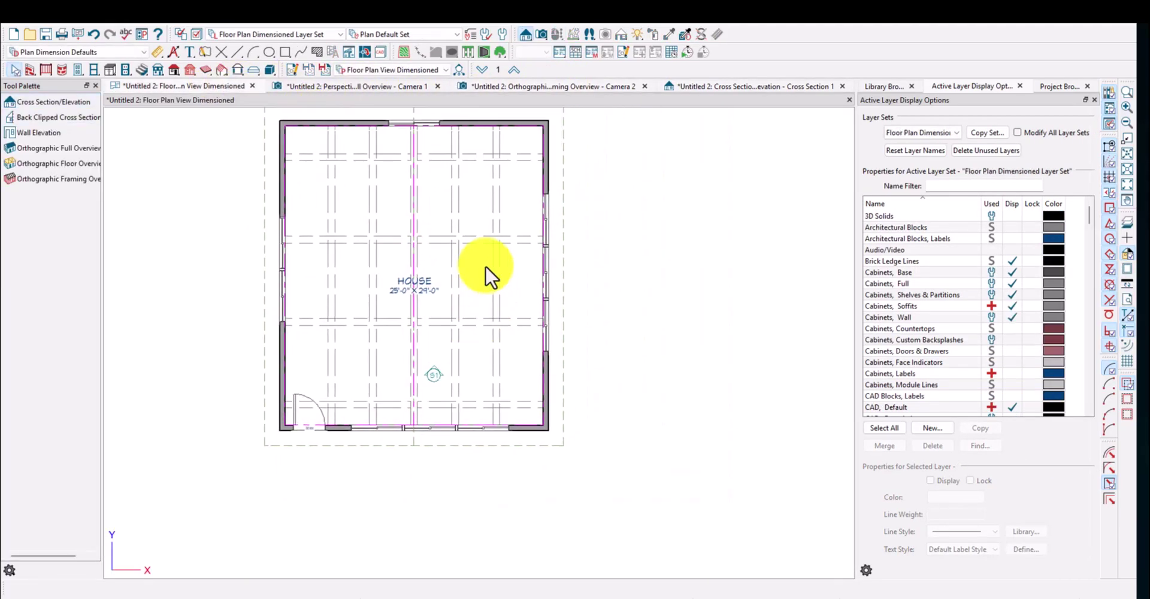
click(540, 34)
scroll(539, 252, down, 1)
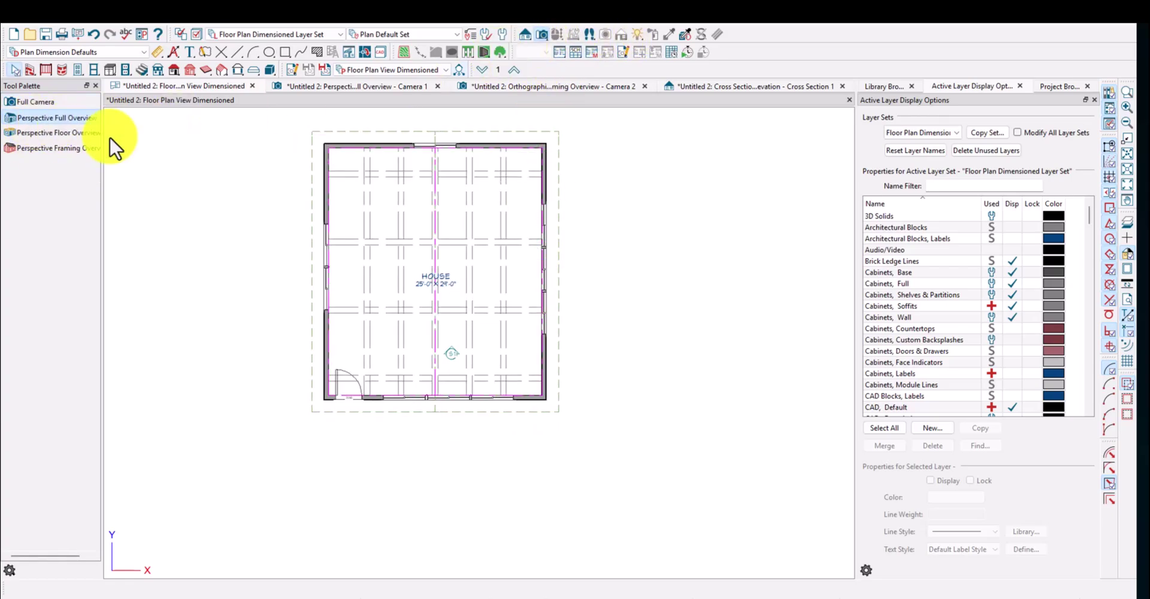
drag(494, 414, 516, 346)
scroll(488, 277, up, 6)
middle_drag(527, 339, 543, 394)
scroll(494, 229, down, 2)
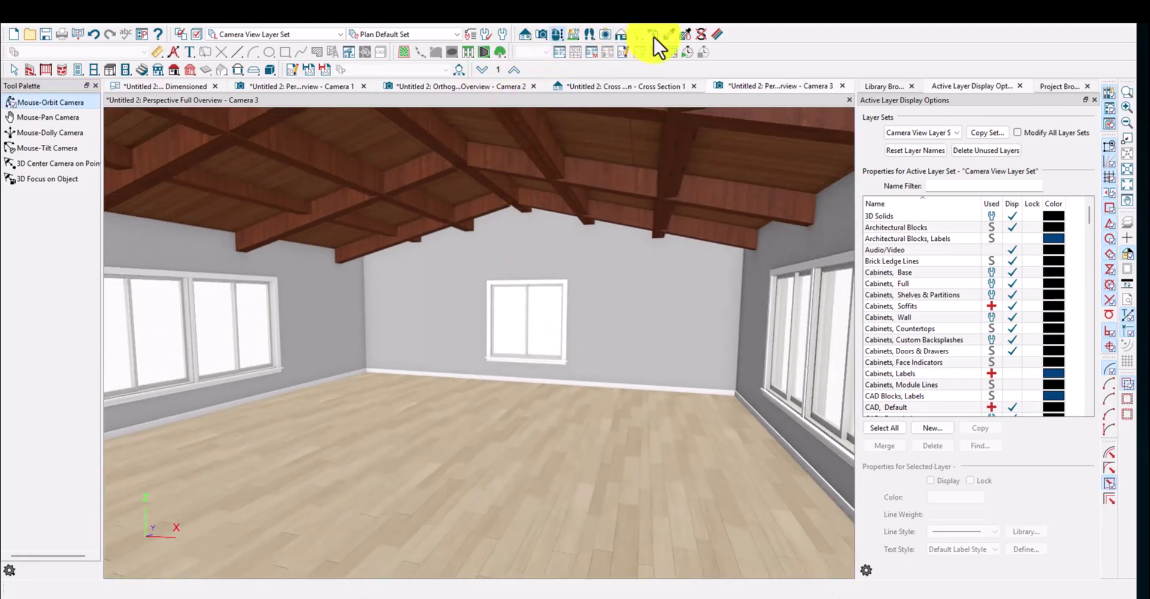
Render the new interior camera view with the Physically Based (Ray Trace) technique
click(622, 35)
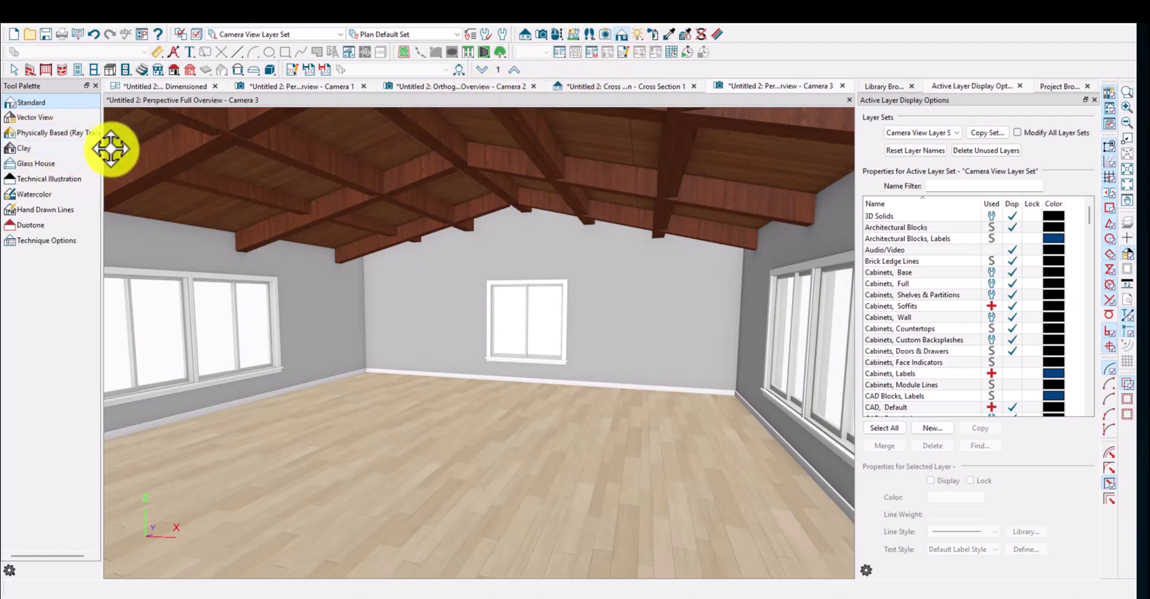
click(64, 133)
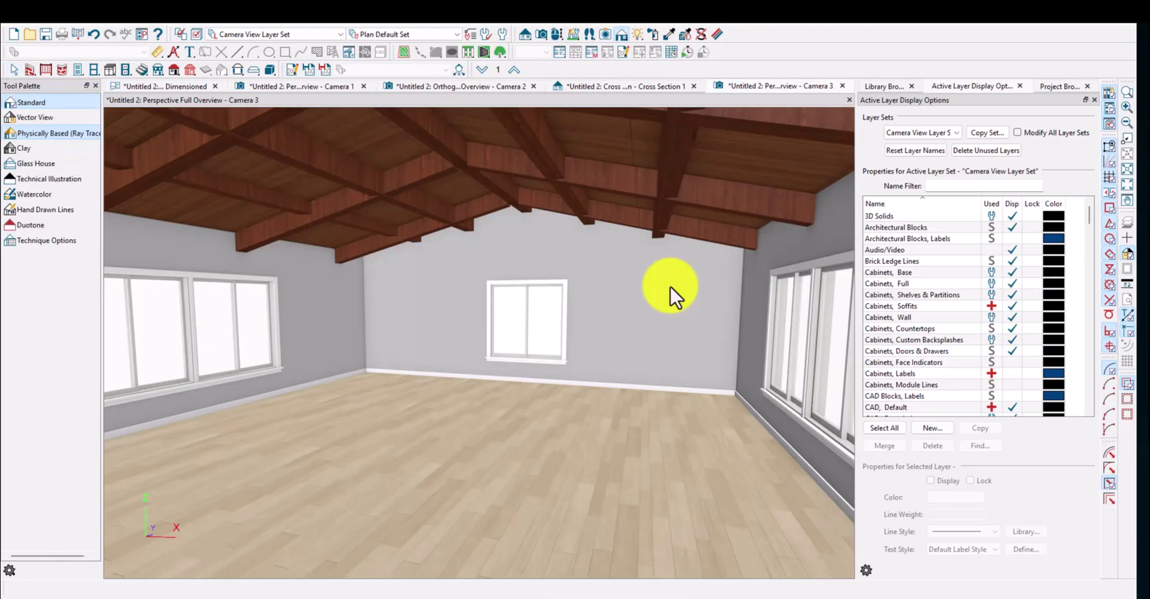
click(89, 133)
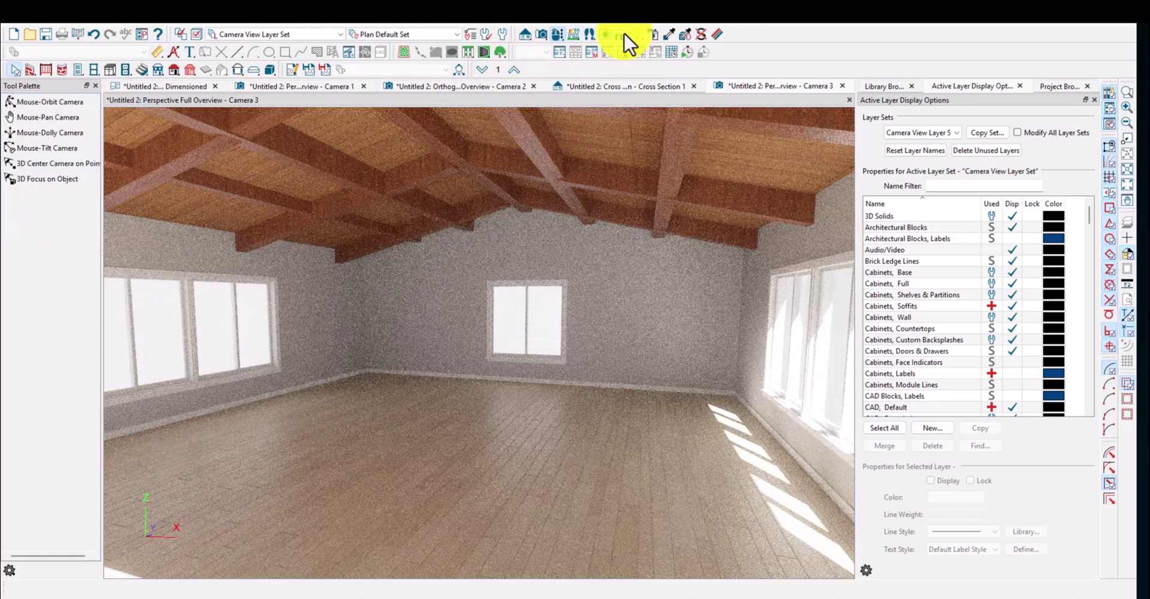
Set the ray trace options to approximate additional bounces, omit the backdrop image and use 100 maximum samples
double_click(63, 133)
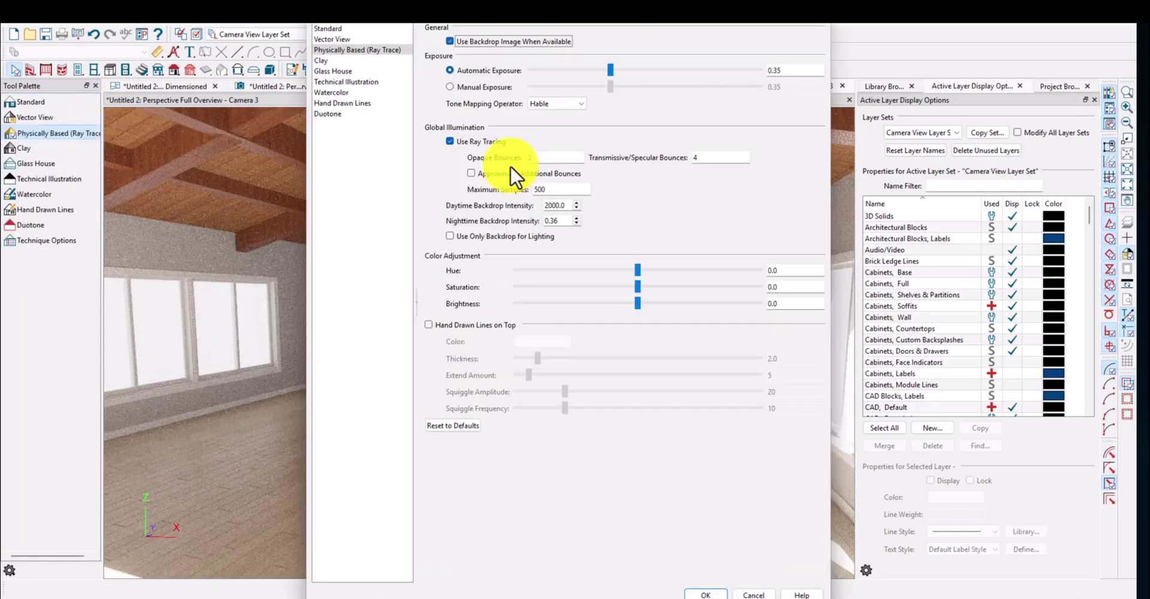
click(508, 173)
click(451, 42)
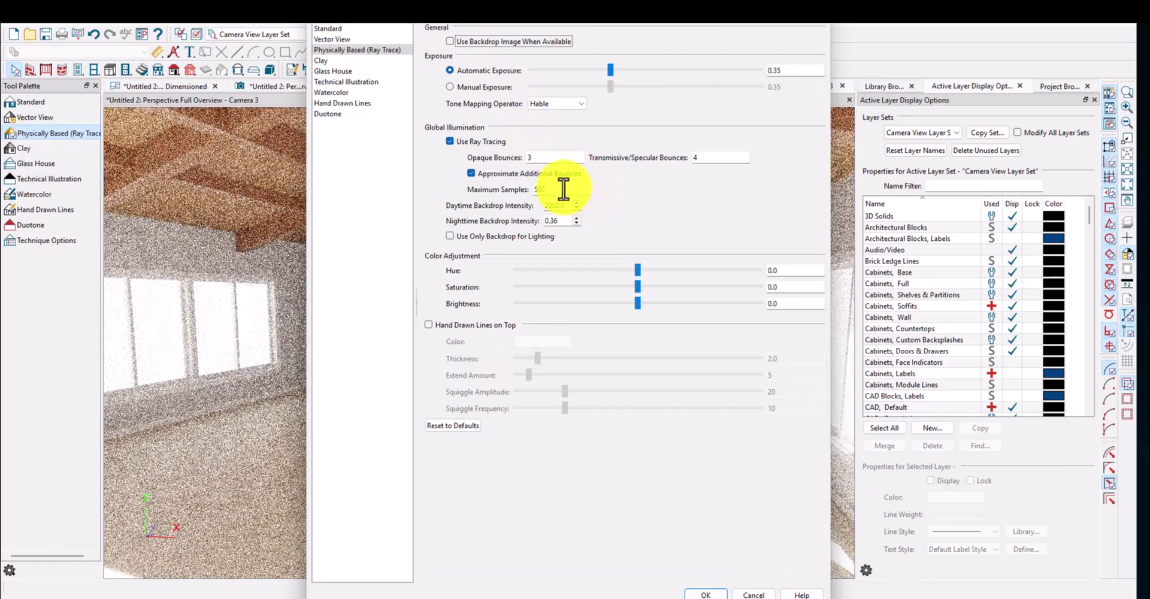
drag(563, 190, 472, 182)
text(100)
key(Return)
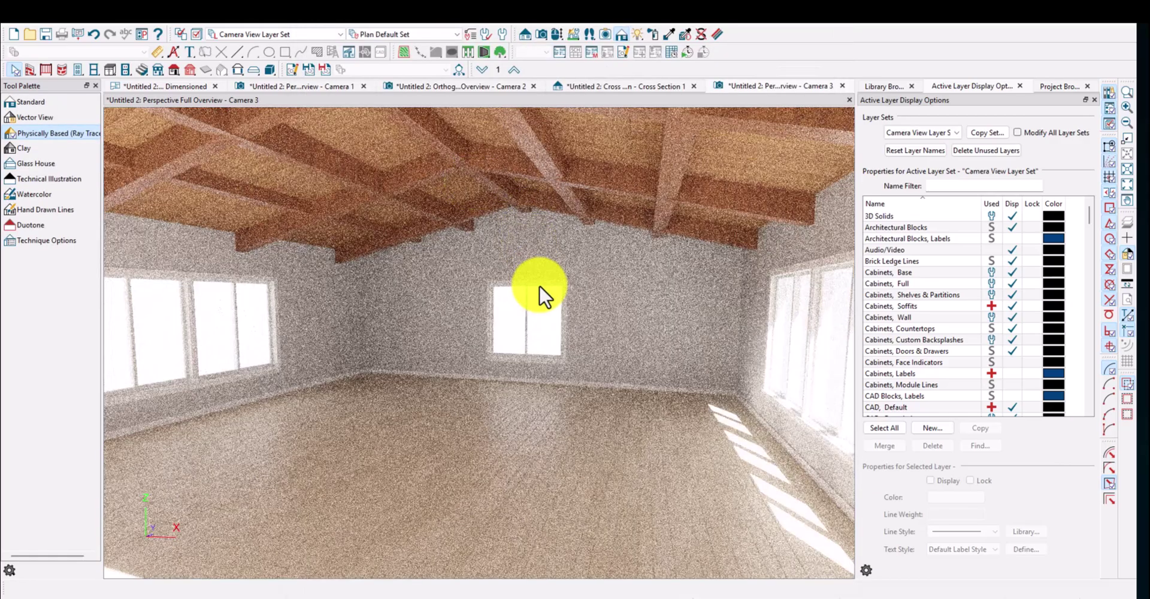